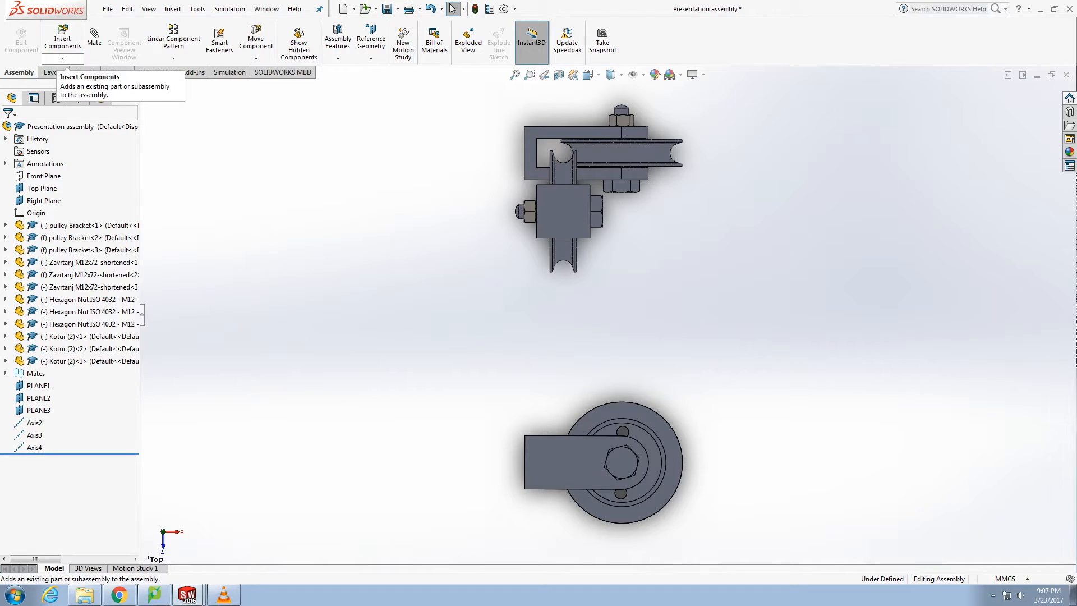
Insert a new part into the assembly and position it on PLANE1.
left_click(63, 58)
left_click(70, 84)
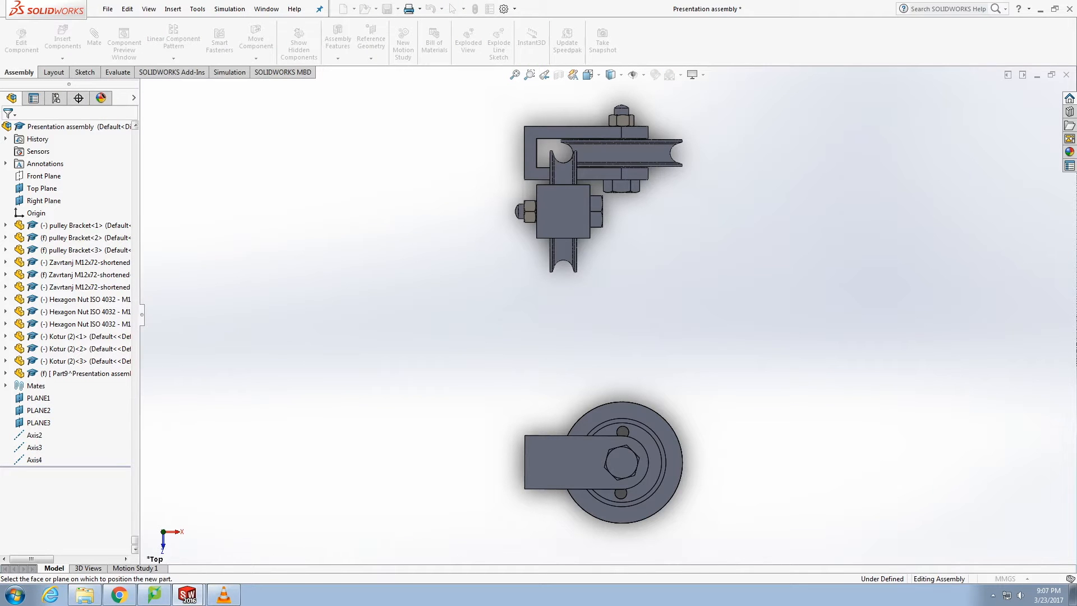
left_click(38, 398)
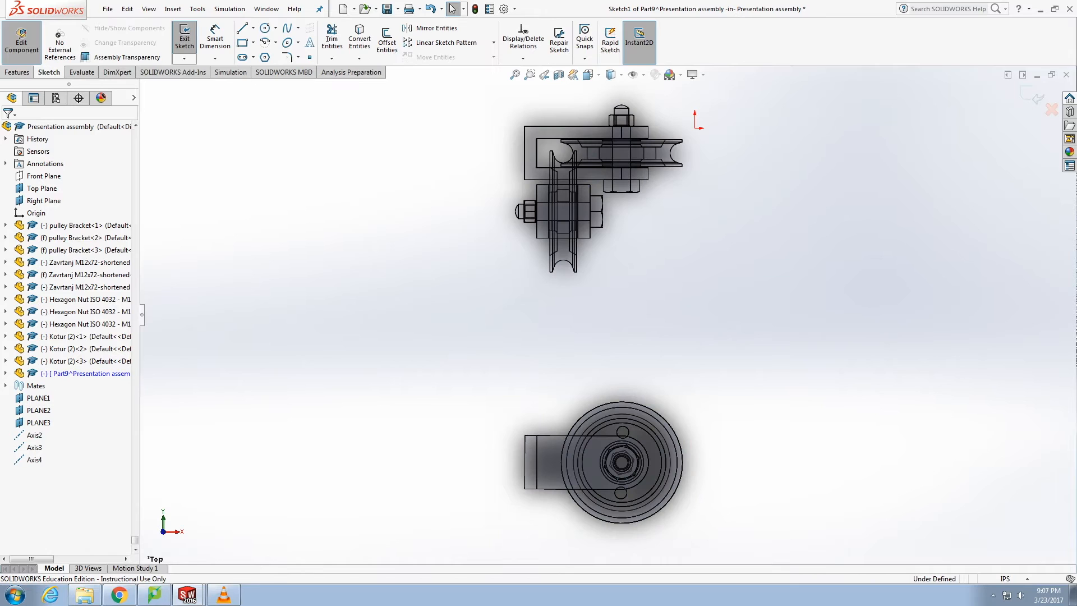
Exit the new part's 2D sketch and start a 3D sketch in its place.
left_click(184, 40)
left_click(184, 58)
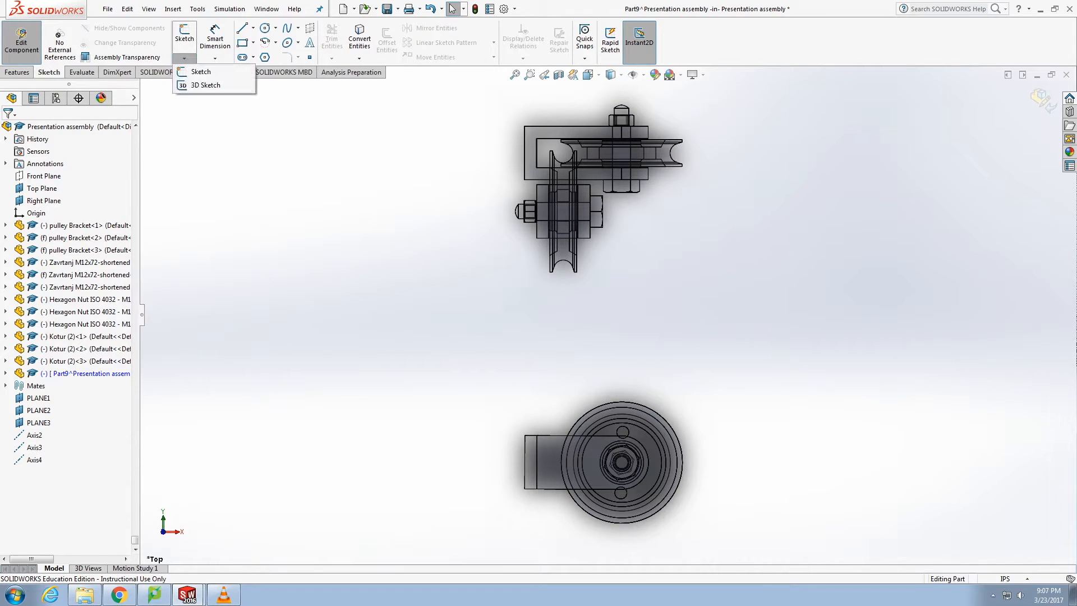
left_click(205, 85)
Sketch a circle with a radius of 48 mm on PLANE1, over the lower pulley in the normal view.
left_click(38, 398)
key("ctrl+8")
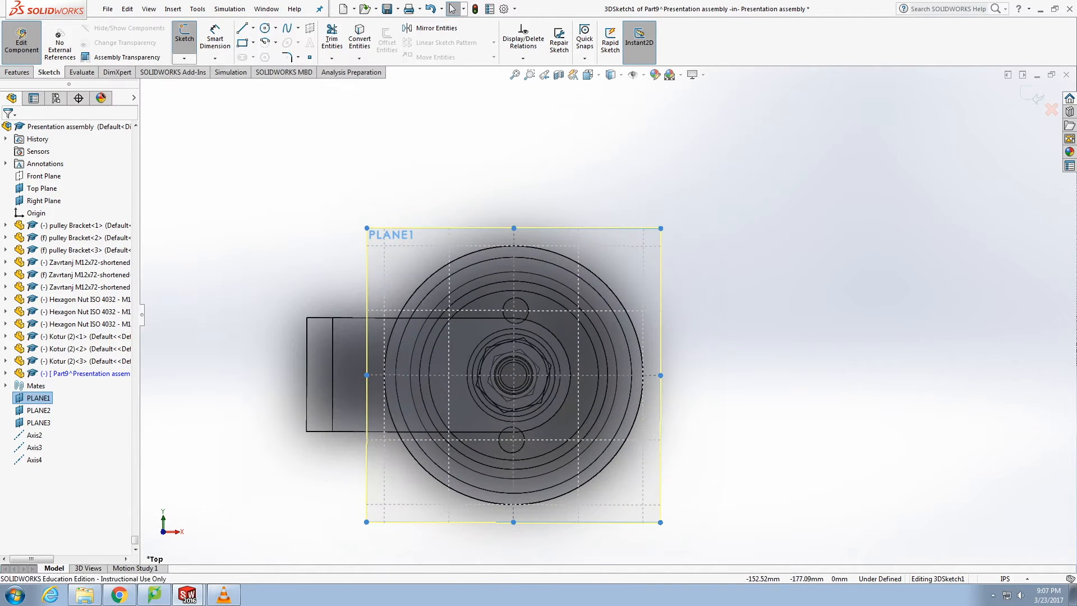
left_click(265, 28)
mouse_move(470, 342)
left_mouse_down()
mouse_move(583, 436)
mouse_move(571, 427)
left_mouse_up()
type("48")
key("Return")
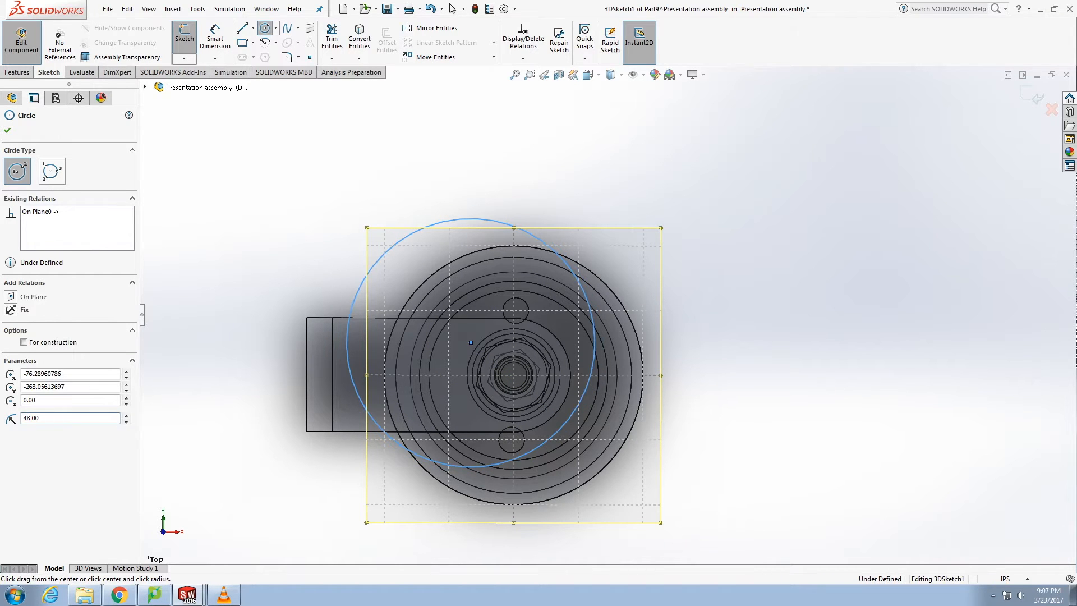
key("Escape")
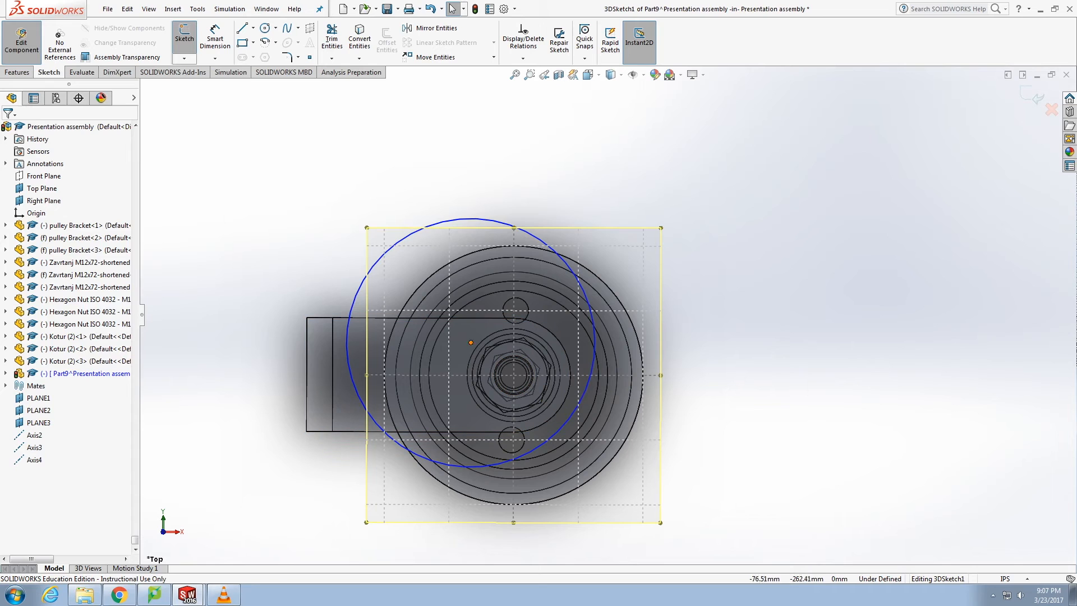
Add a Normal relation between the PLANE1 circle's center point and the vertex at the bolt's center.
left_click(471, 342)
left_click(514, 375, "ctrl")
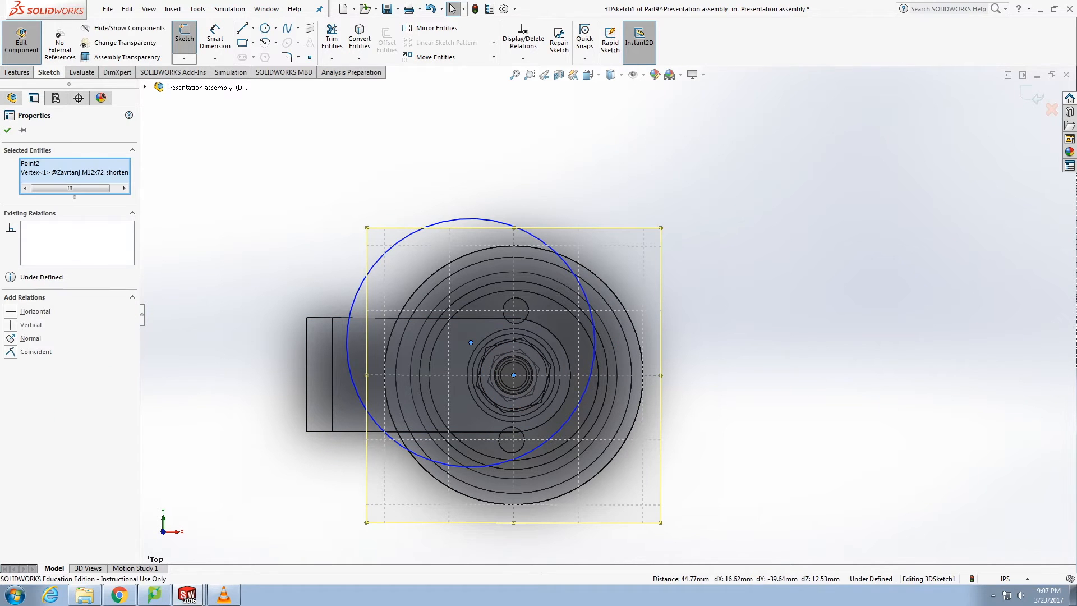
left_click(11, 339)
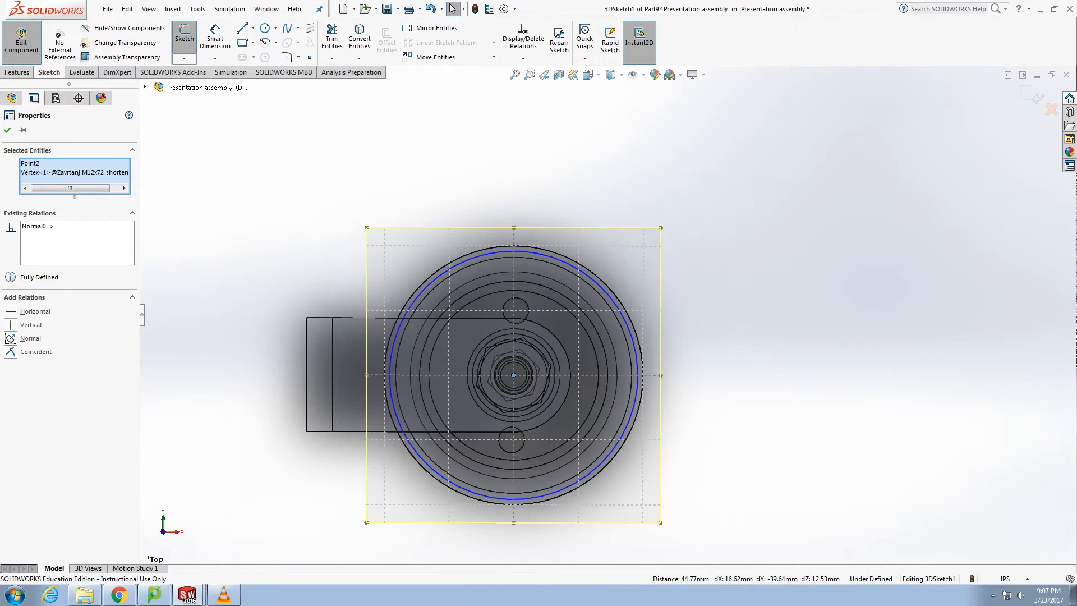
key("Escape")
Sketch a vertical line upward from the circle's left quadrant and a horizontal line rightward from its bottom quadrant.
scroll(609, 315, "up", 3)
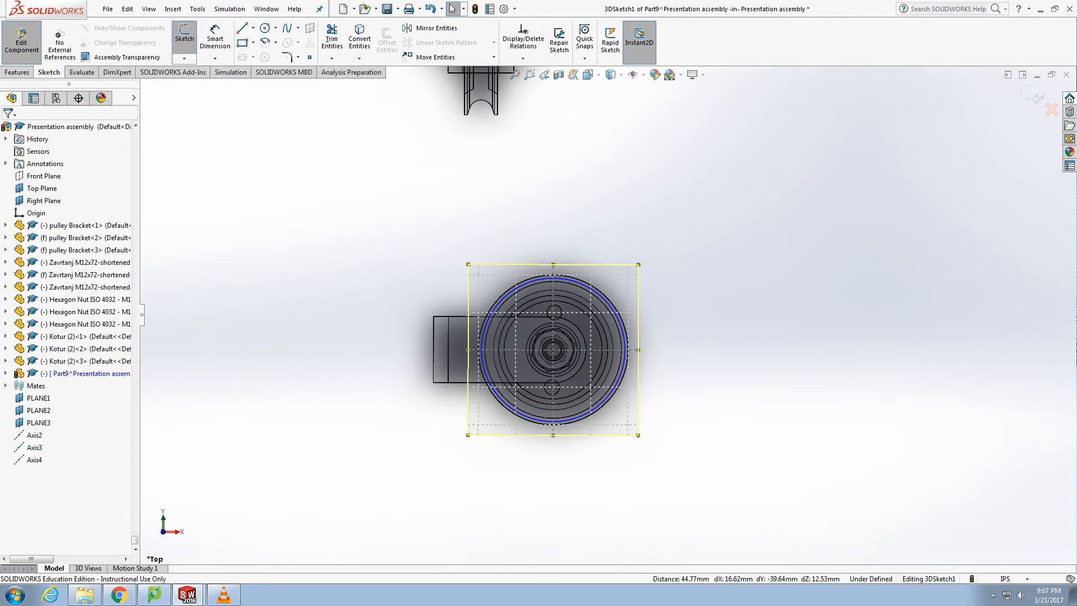
key("l")
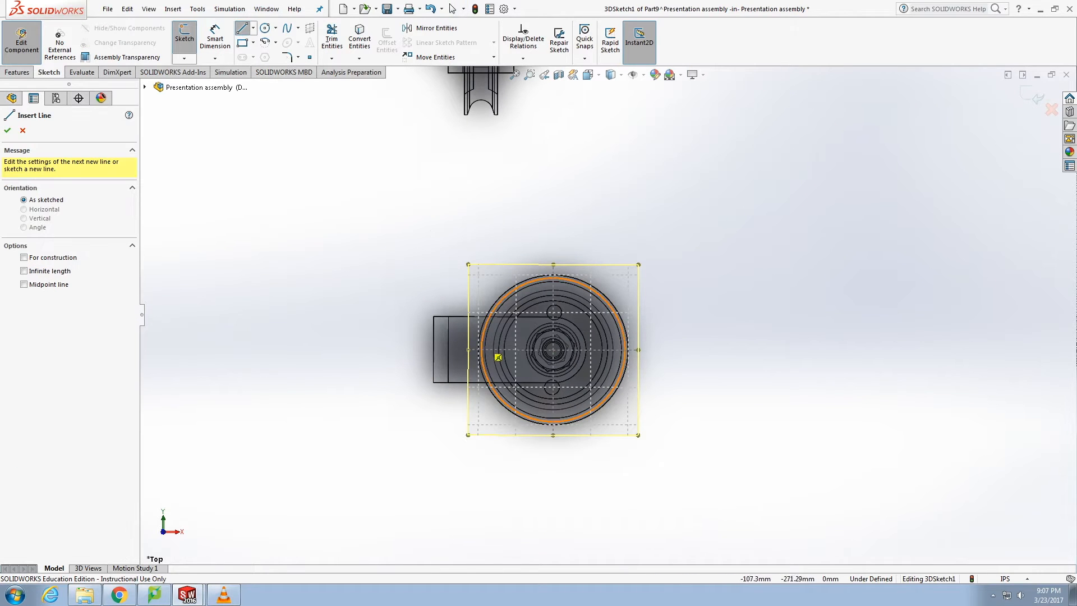
mouse_move(482, 349)
left_mouse_down()
mouse_move(501, 311)
mouse_move(481, 134)
left_mouse_up()
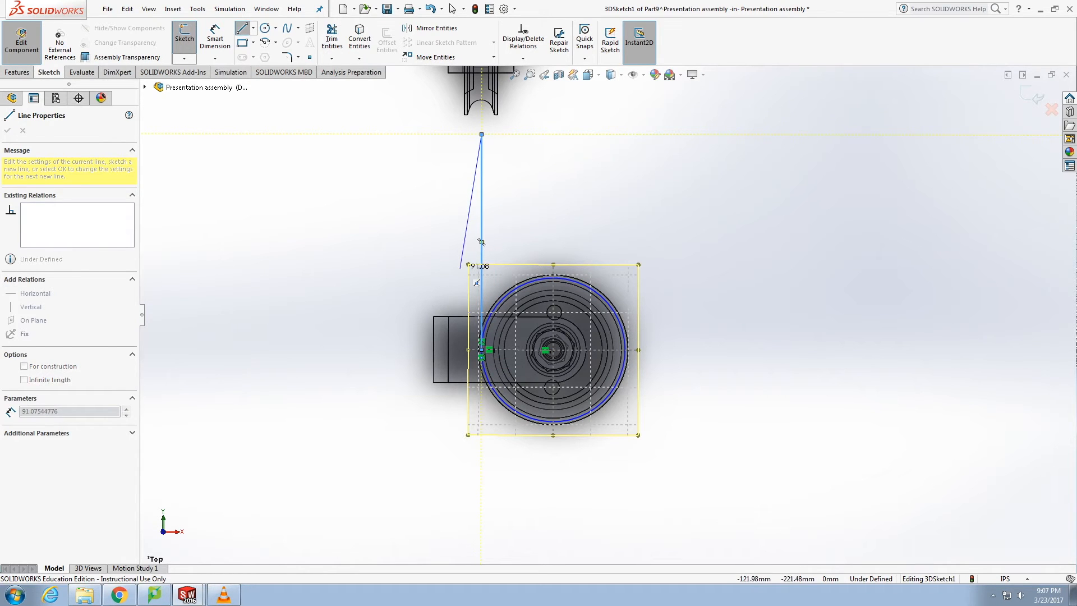
key("Escape")
key("l")
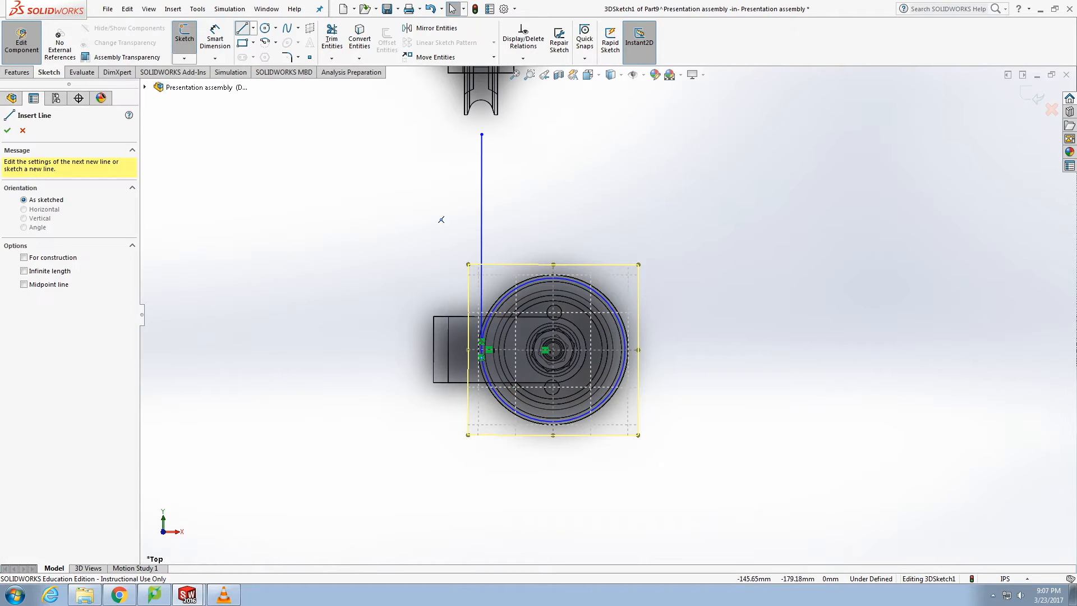
left_click_drag(555, 422, 743, 422)
key("Escape")
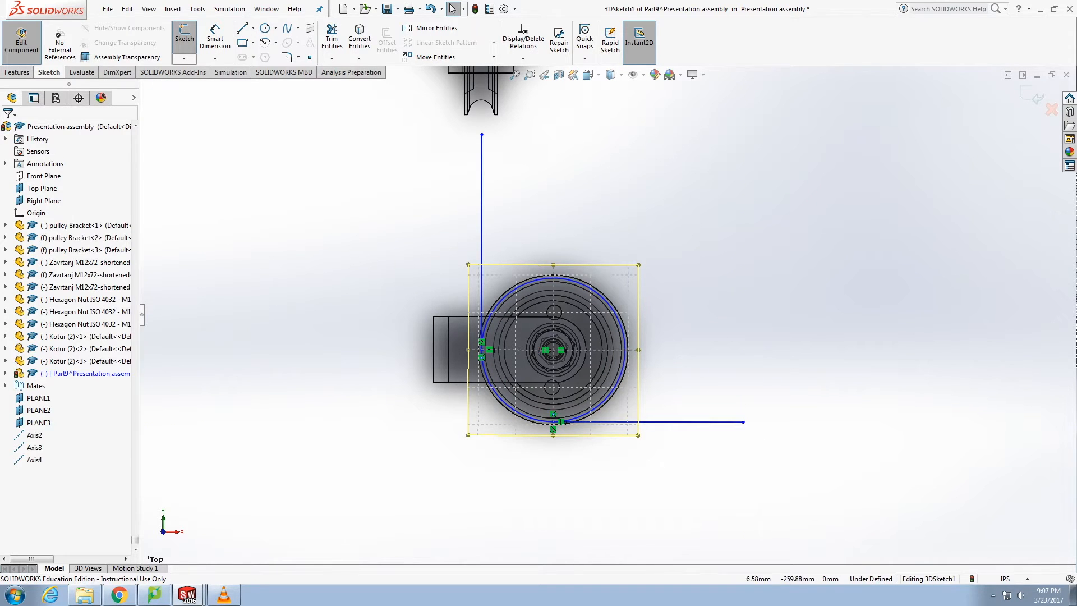
In the Right view, sketch a circle with a radius of 48 mm on PLANE3 over the face-on pulley.
scroll(608, 313, "up", 4)
scroll(688, 209, "down", 1)
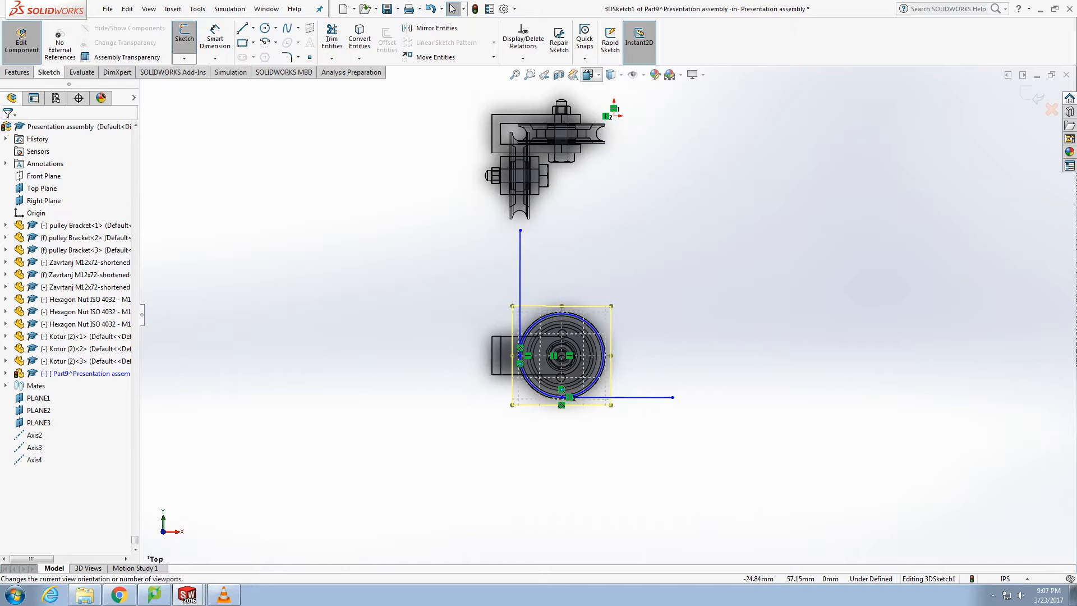
key("ctrl+4")
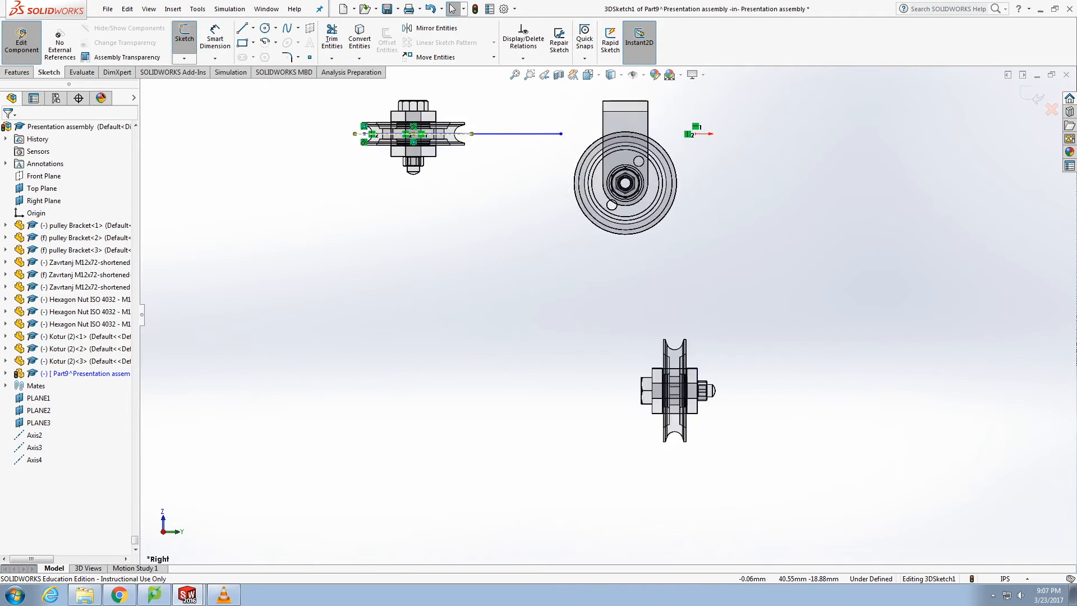
double_click(38, 423)
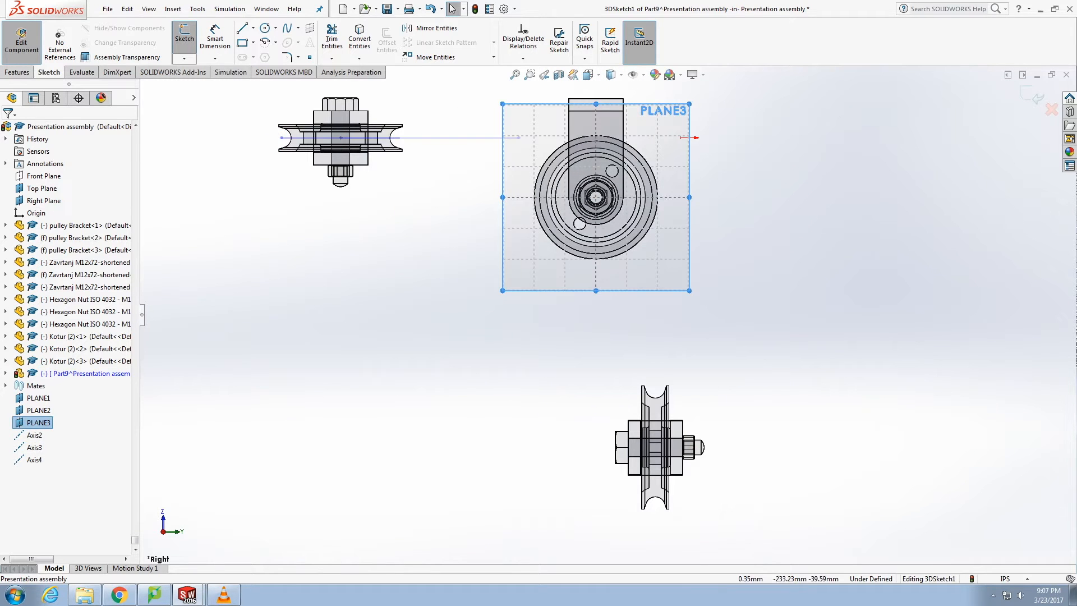
left_click(577, 171)
left_click(635, 212)
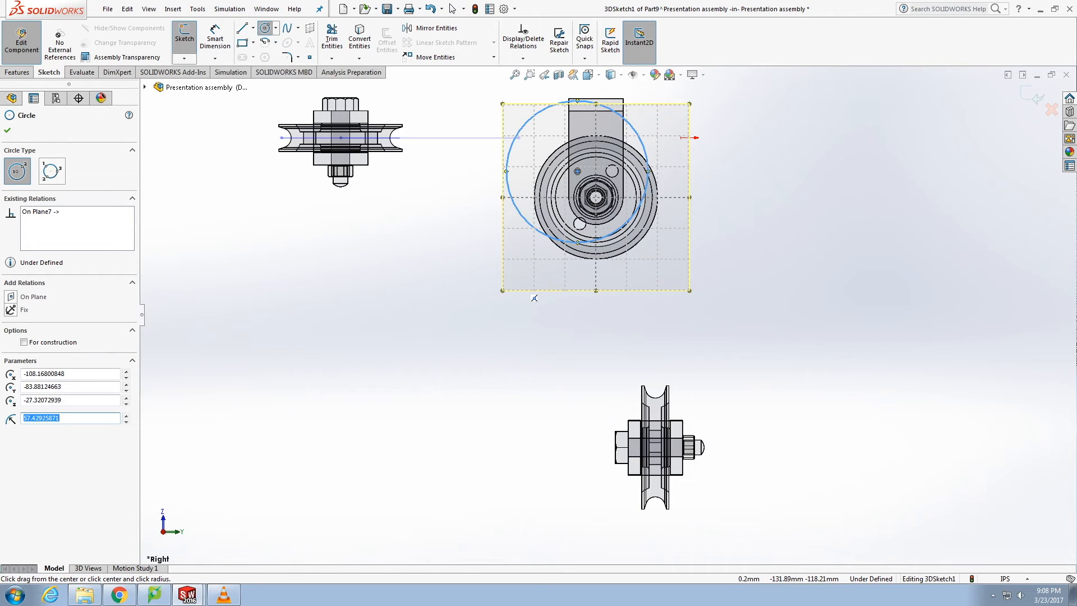
type("48")
key("Return")
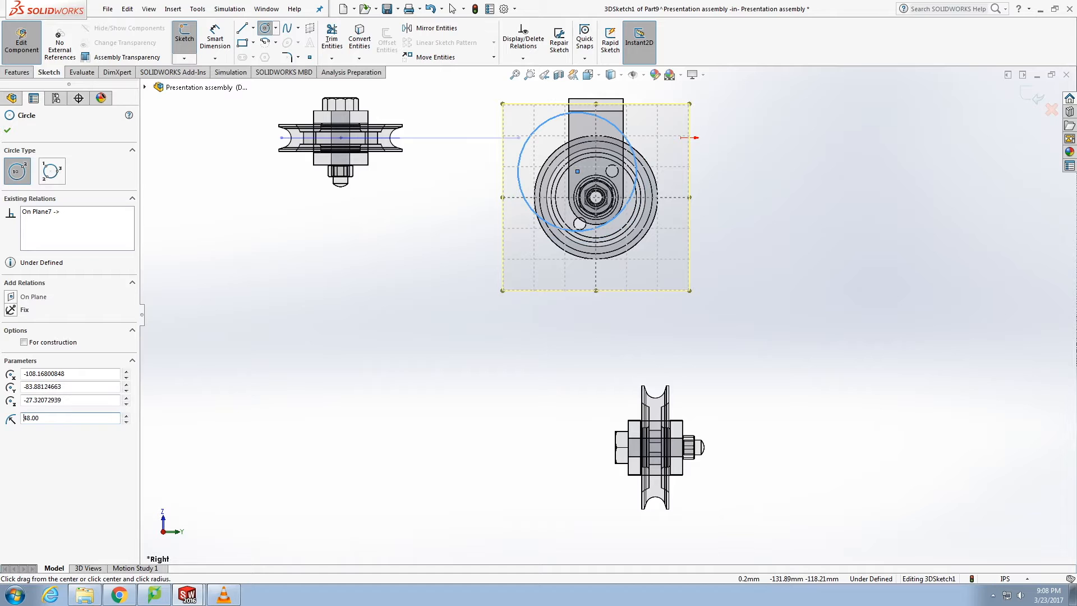
key("Escape")
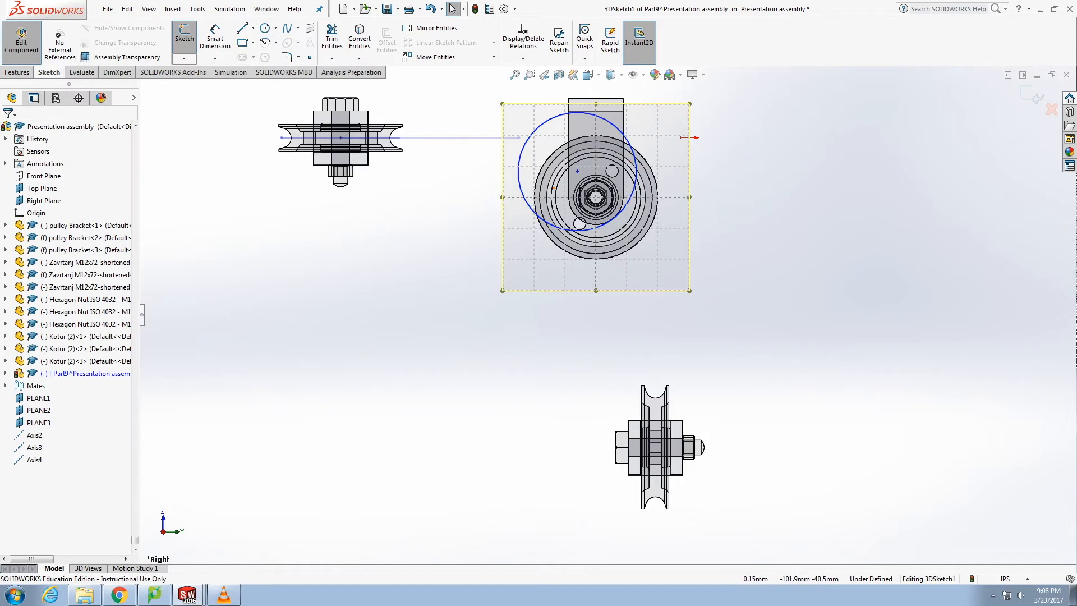
Add a Normal relation between the PLANE3 circle's center point and the vertex at its pulley bolt's center.
left_click(577, 172)
left_click(596, 197, "ctrl")
left_click(10, 338)
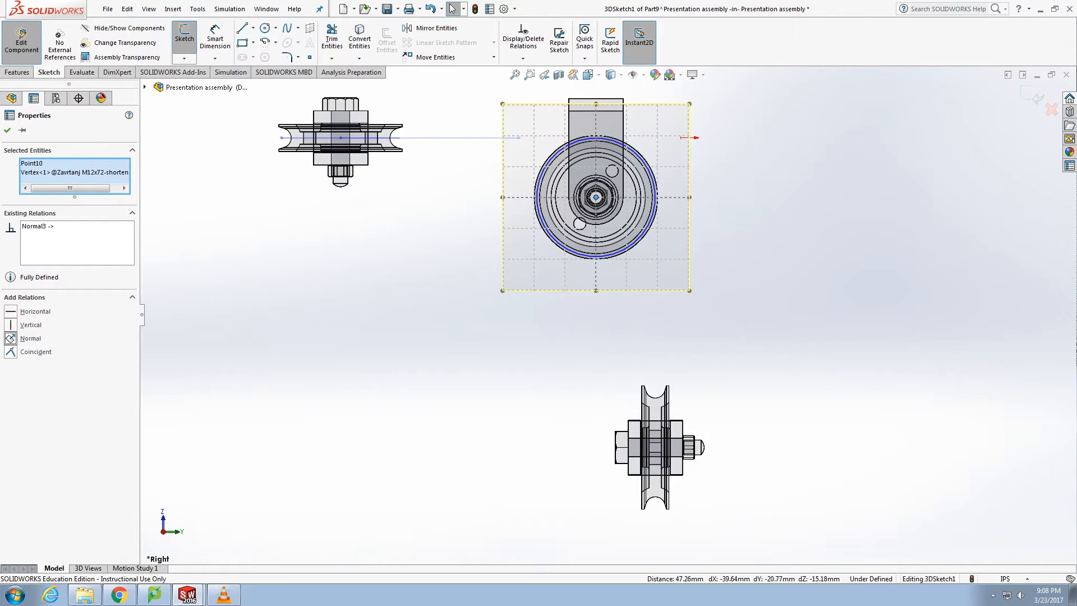
key("Escape")
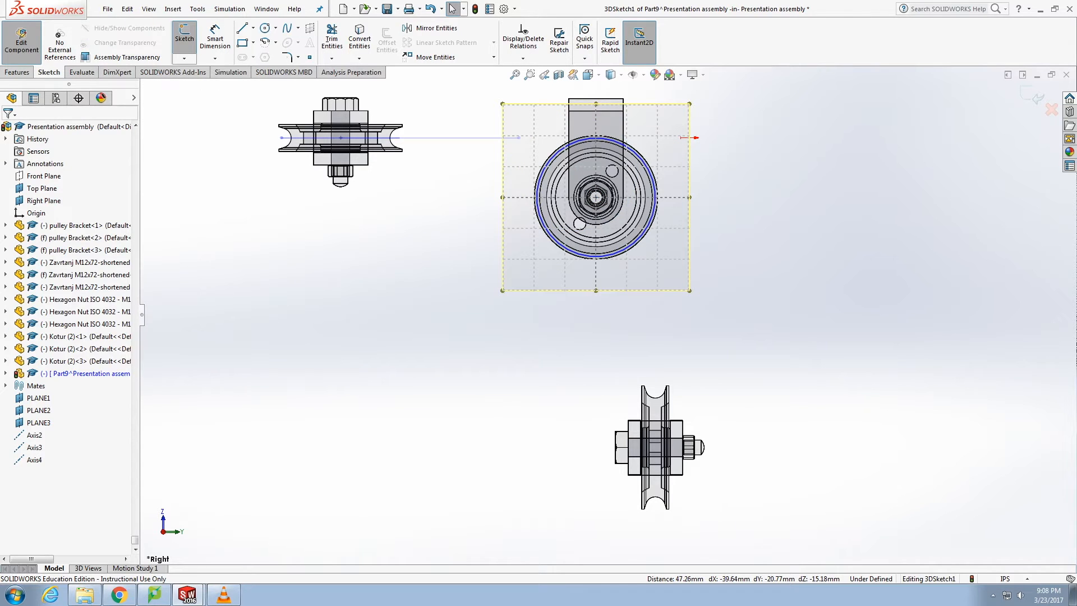
Sketch a horizontal line about 62 mm long leftward from the PLANE3 circle's top quadrant, toward the end of the first line.
key("l")
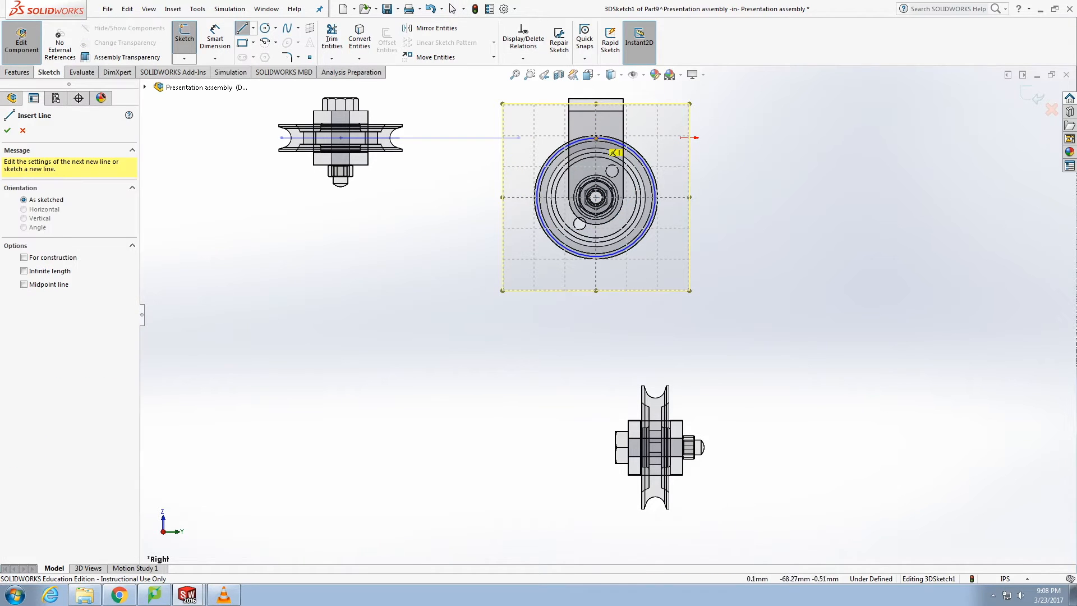
left_click(596, 138)
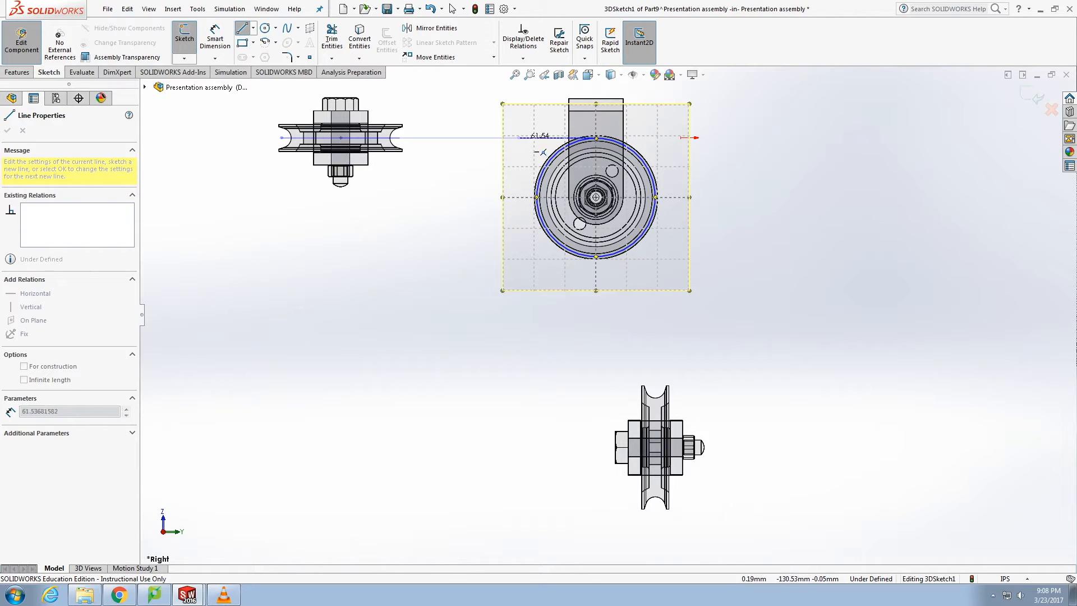
left_click(544, 151)
key("Escape")
Sketch a vertical line downward from the PLANE3 circle's right quadrant to just above the lower pulley.
left_click(658, 193)
key("l")
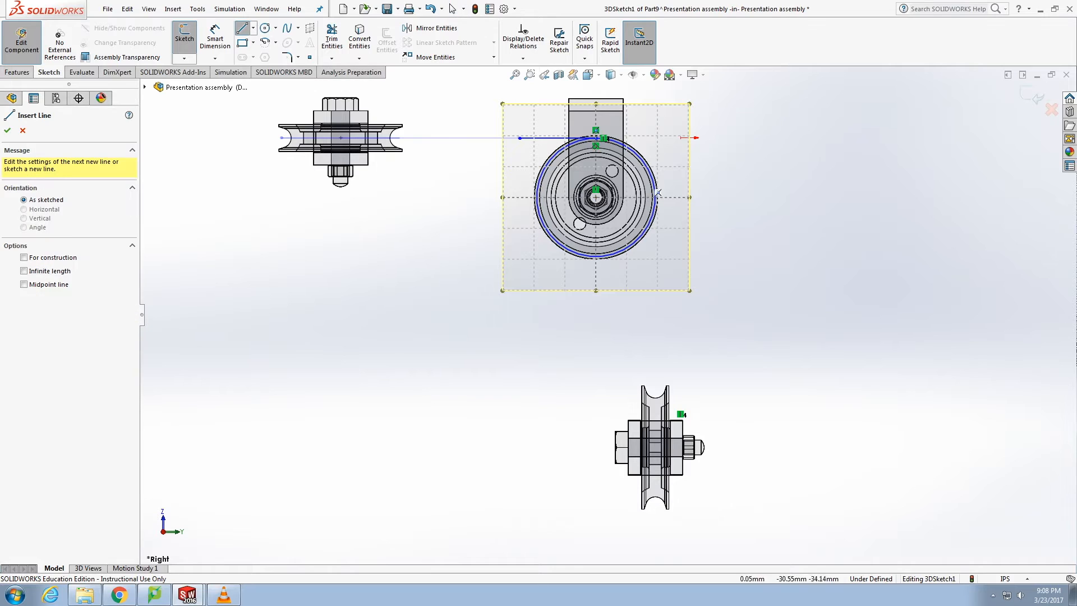
left_click(655, 197)
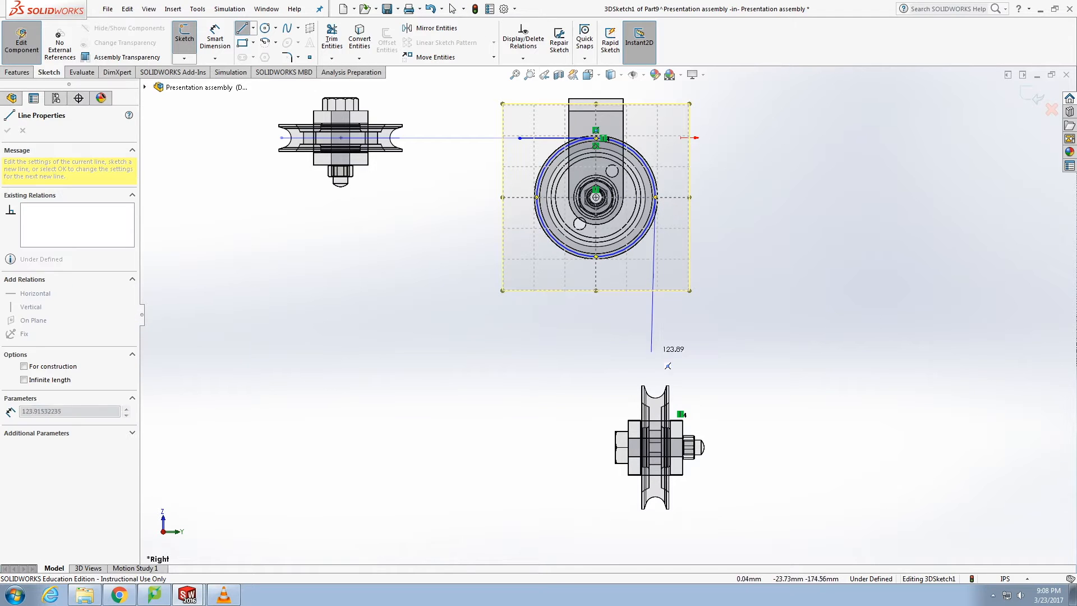
left_click(655, 377)
key("Escape")
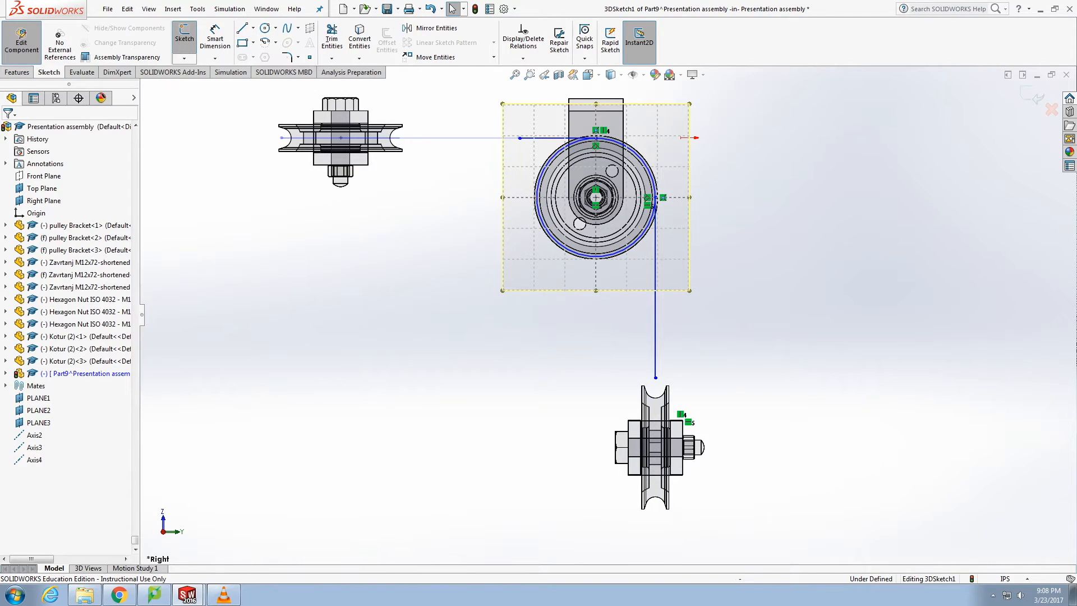
In the Front view, sketch a circle with a radius of 48 mm on PLANE2 over the face-on pulley.
left_click(591, 74)
left_click(605, 122)
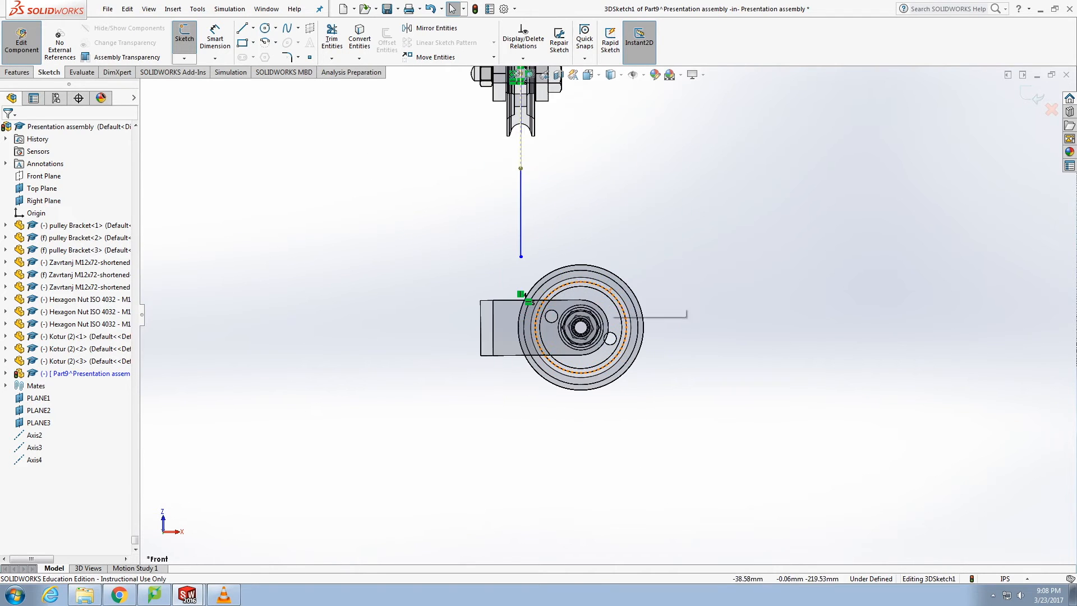
left_click(38, 411)
left_click(265, 28)
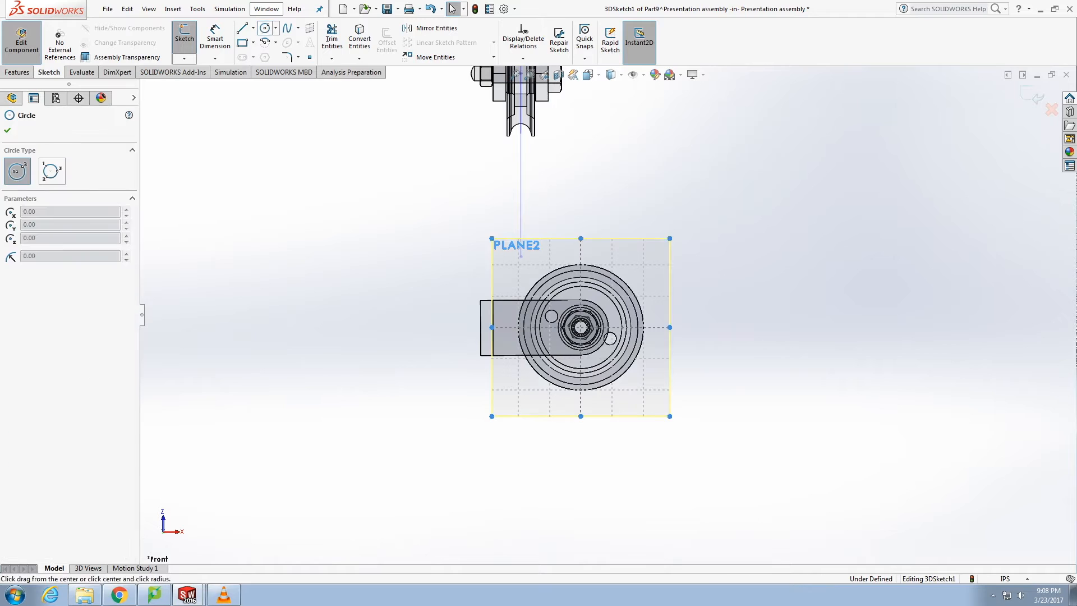
left_click(567, 316)
left_click(610, 340)
type("48")
key("Return")
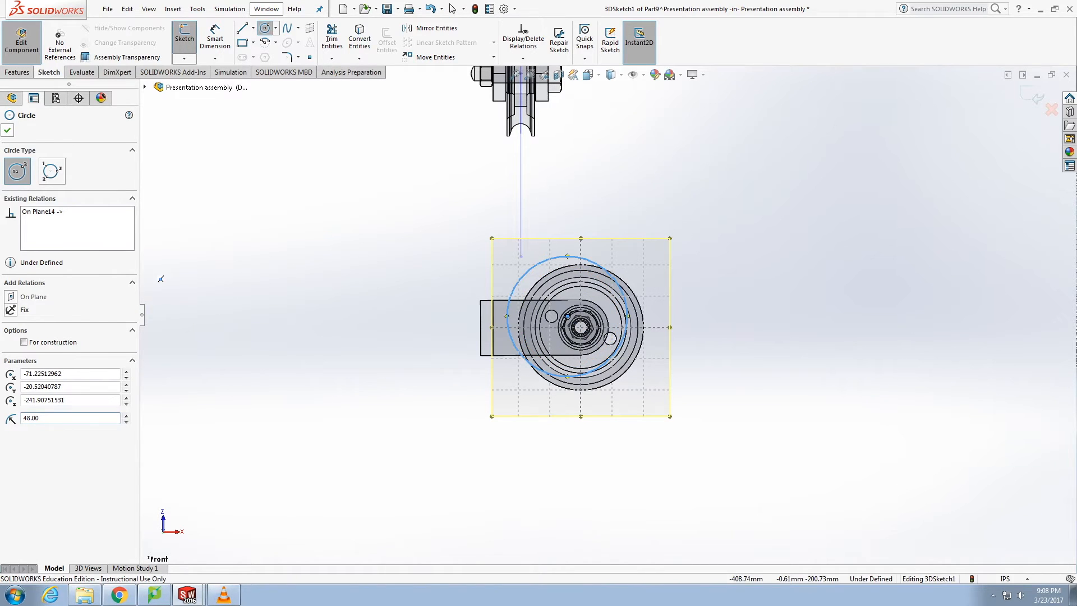
key("Escape")
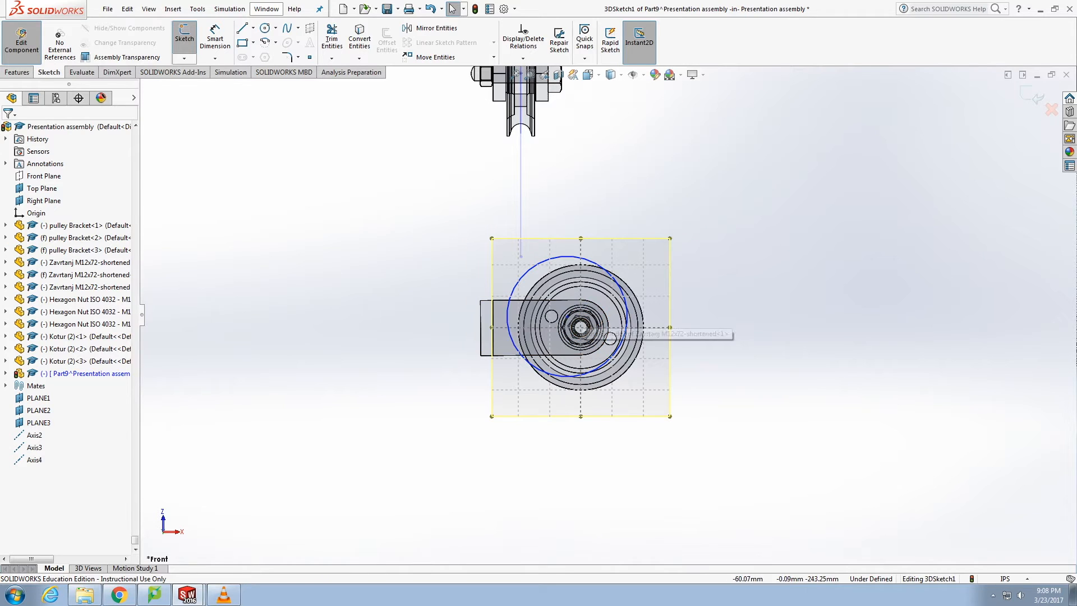
Add a Normal relation between the PLANE2 circle's center point and the vertex at its pulley bolt's center.
left_click(568, 316)
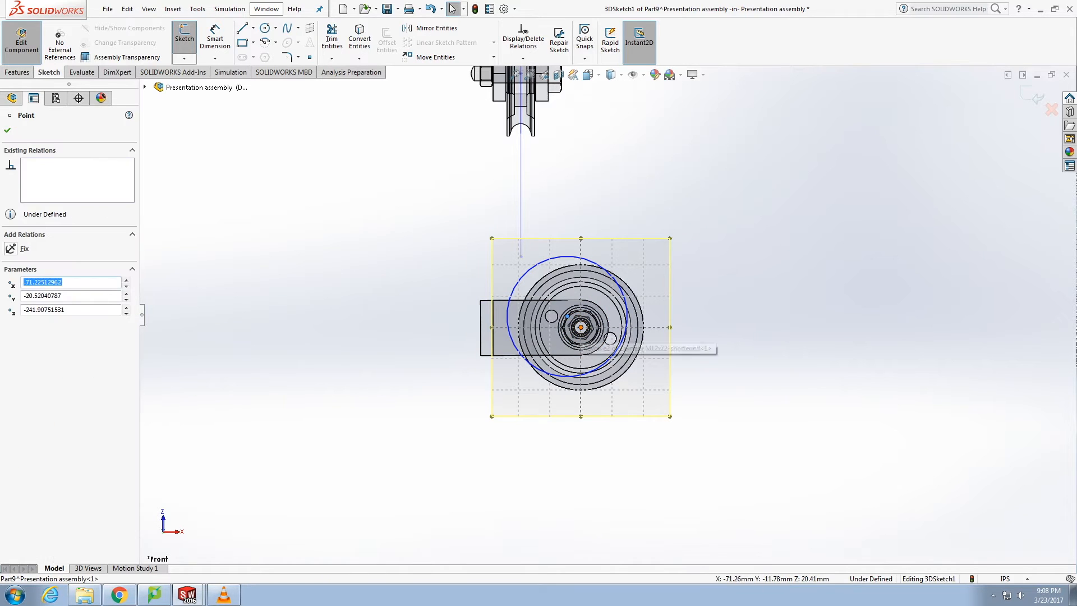
left_click(581, 327, "ctrl")
left_click(11, 339)
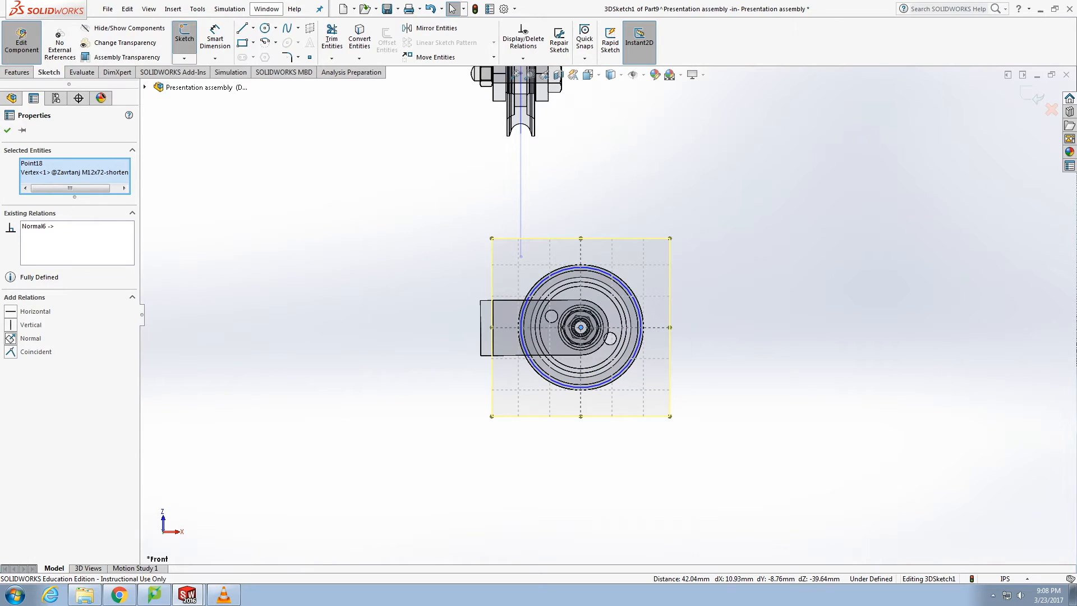
left_click(7, 130)
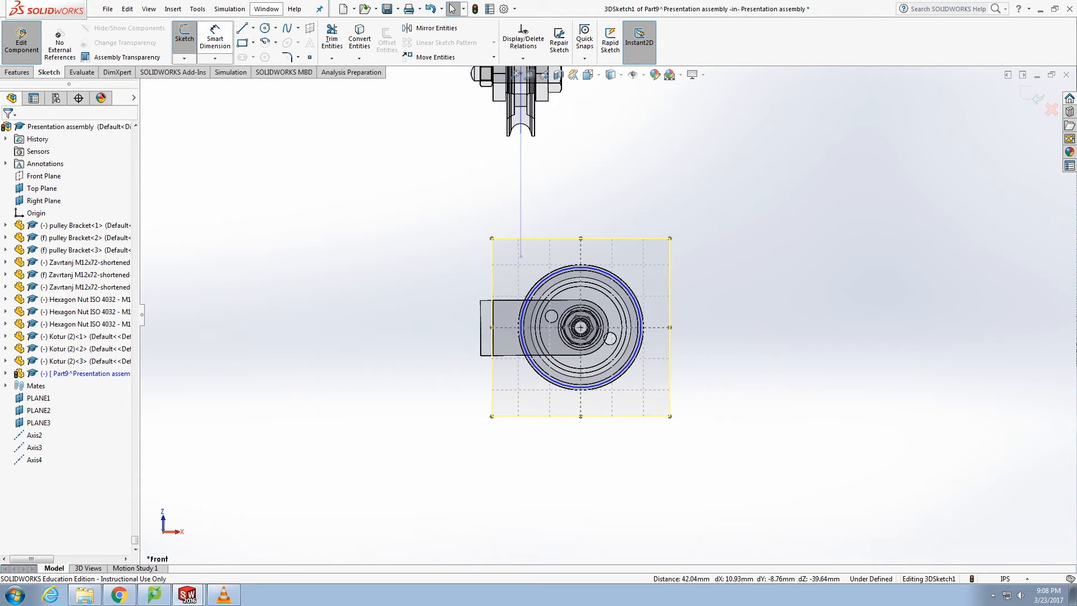
Sketch a vertical line upward from the PLANE2 circle's left quadrant to meet the line descending from the upper pulley.
left_click(242, 28)
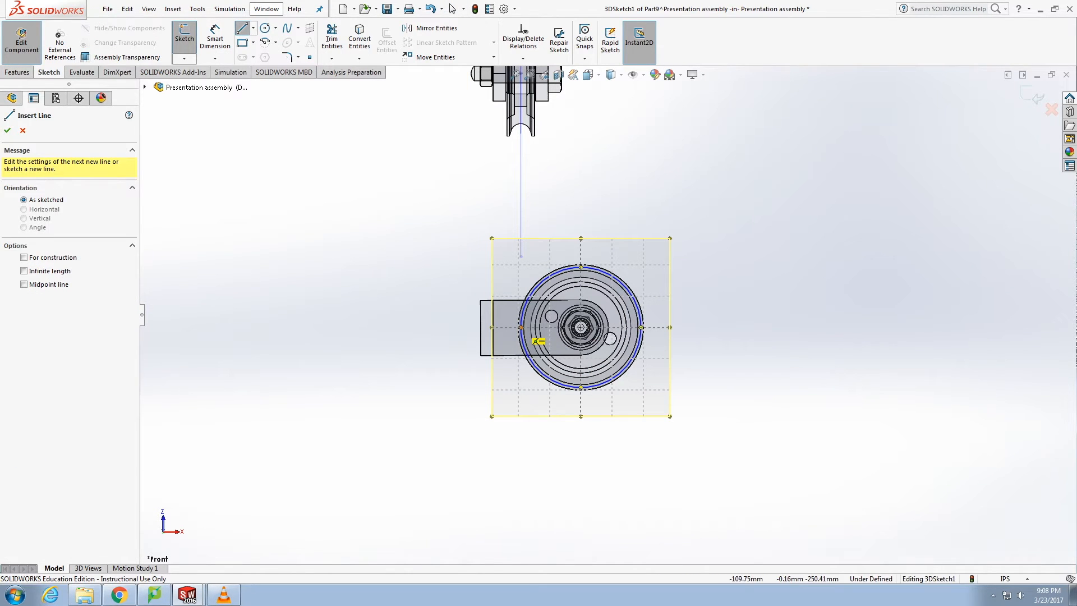
left_click(521, 327)
left_click(521, 246)
key("Escape")
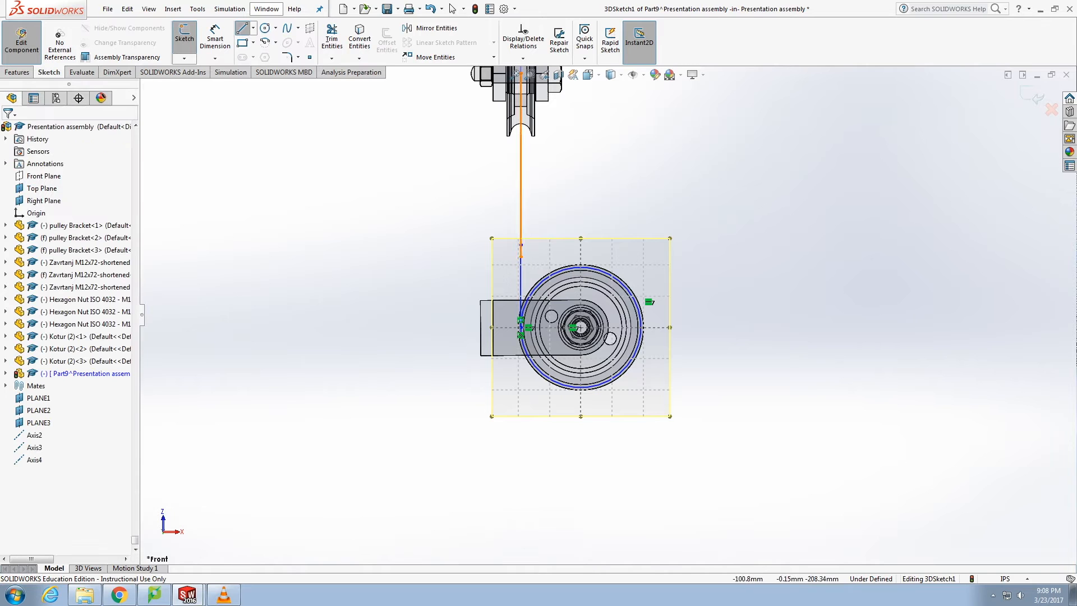
Sketch a horizontal line about 113 mm long from the PLANE2 circle's bottom quadrant in the +X direction and exit the 3D sketch.
left_click(243, 28)
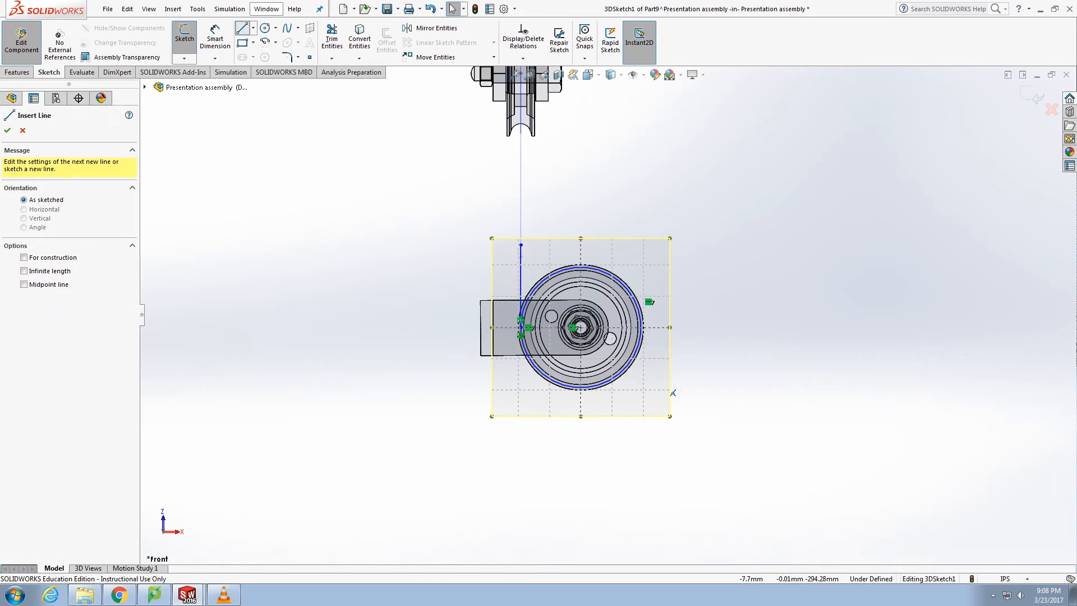
left_click(580, 388)
left_click(722, 387)
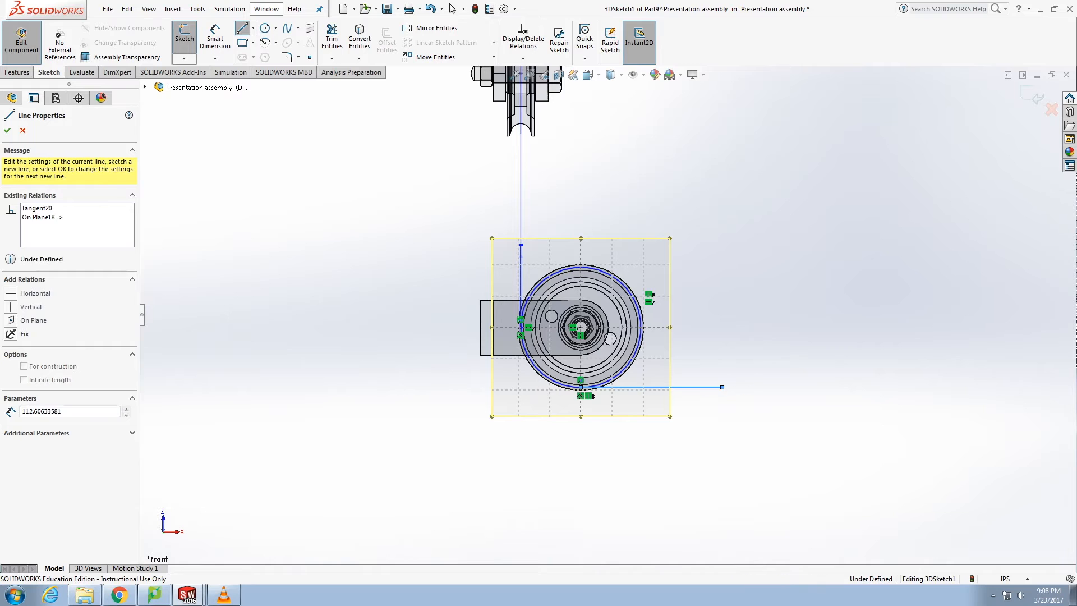
key("Escape")
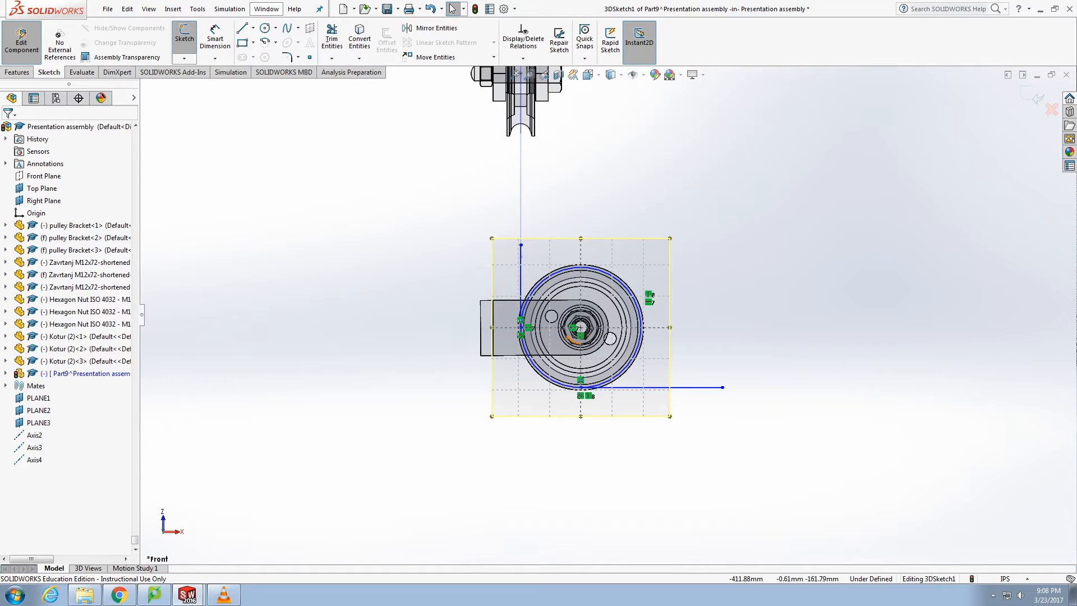
scroll(607, 315, "up", 2)
middle_click_drag(607, 241, 589, 297, "ctrl")
scroll(589, 297, "down", 1)
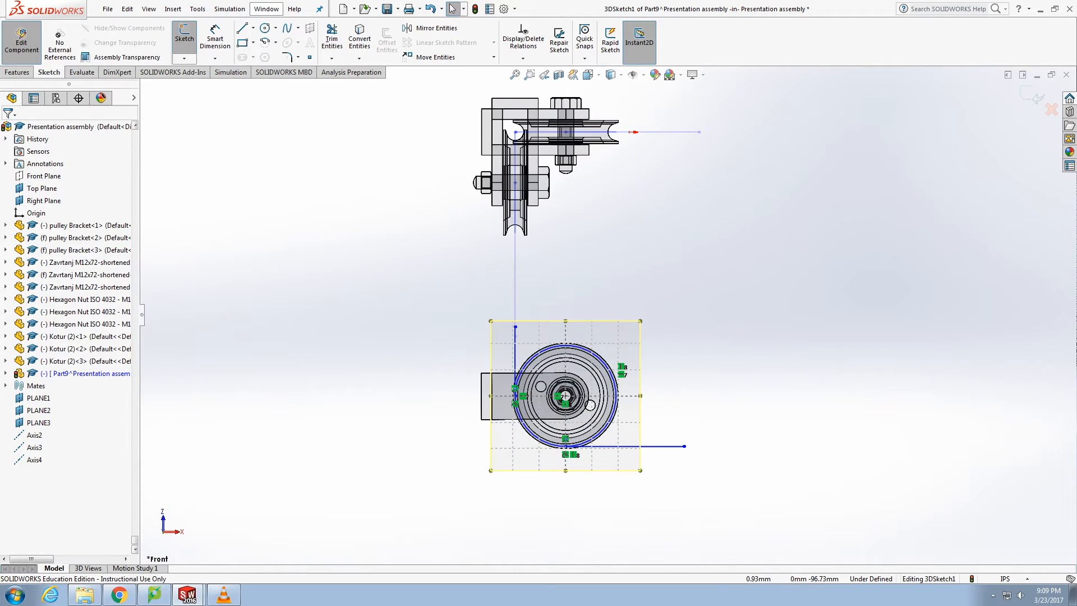
left_click(184, 58)
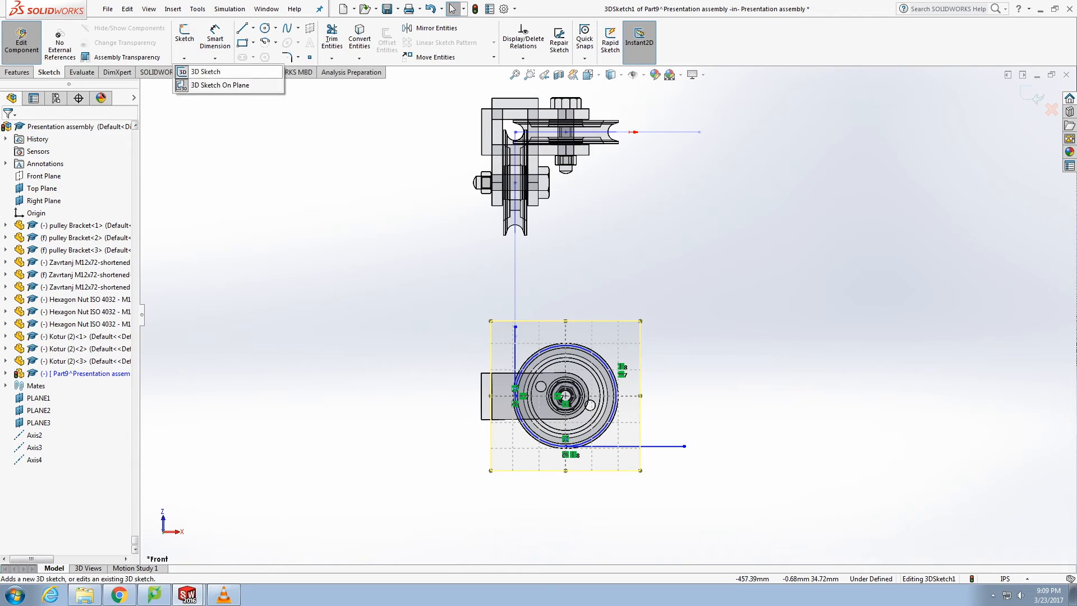
left_click(196, 72)
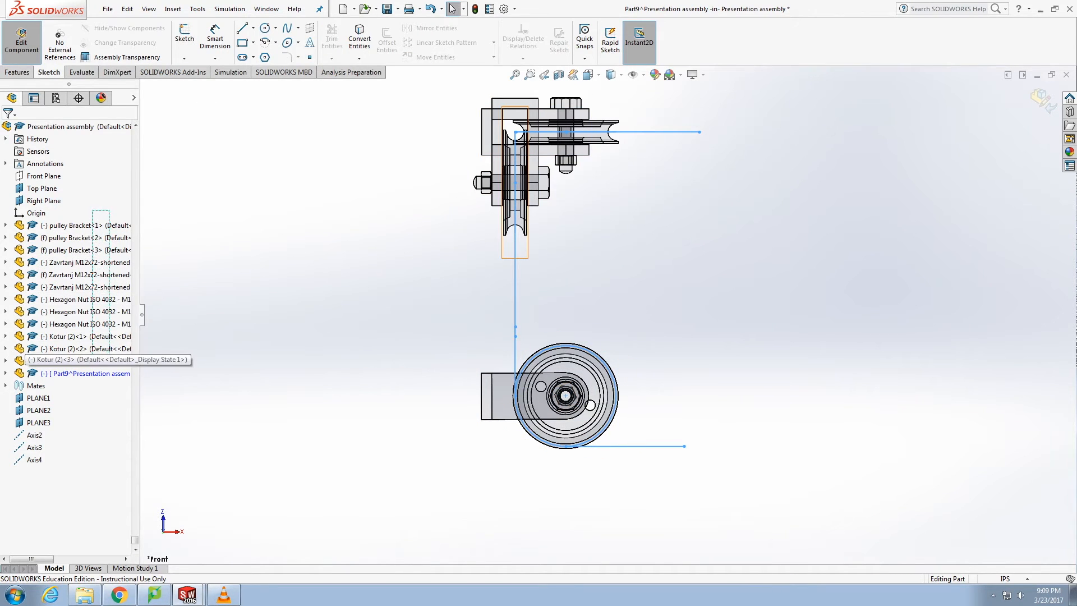
Hide all the pulley brackets, bolts, nuts and Kotur pulleys so only the rope path sketch stays in view.
left_click_drag(110, 362, 110, 362)
right_click(87, 258)
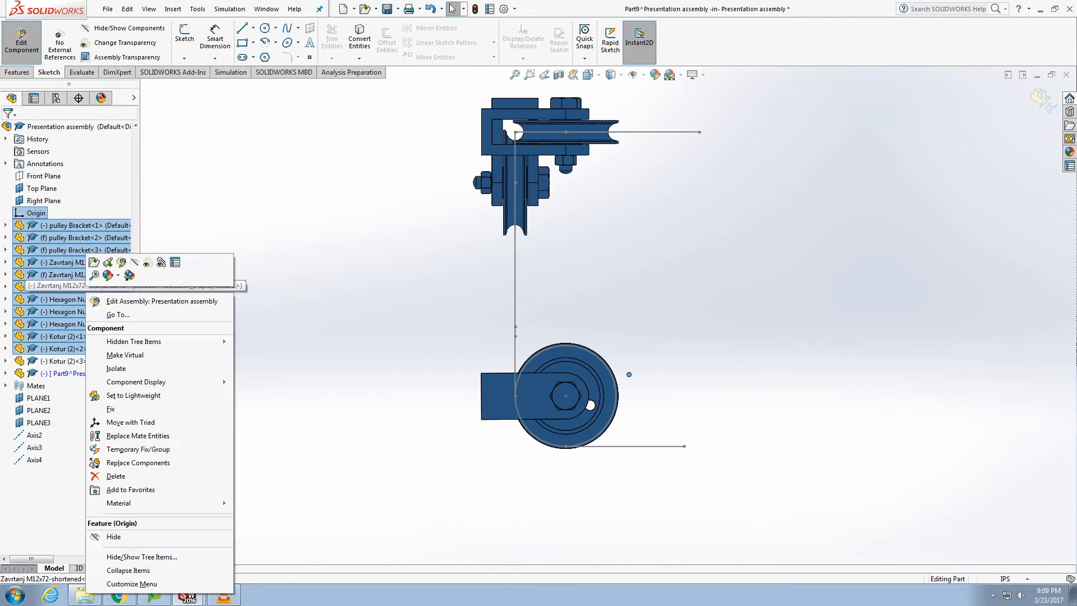
left_click(147, 262)
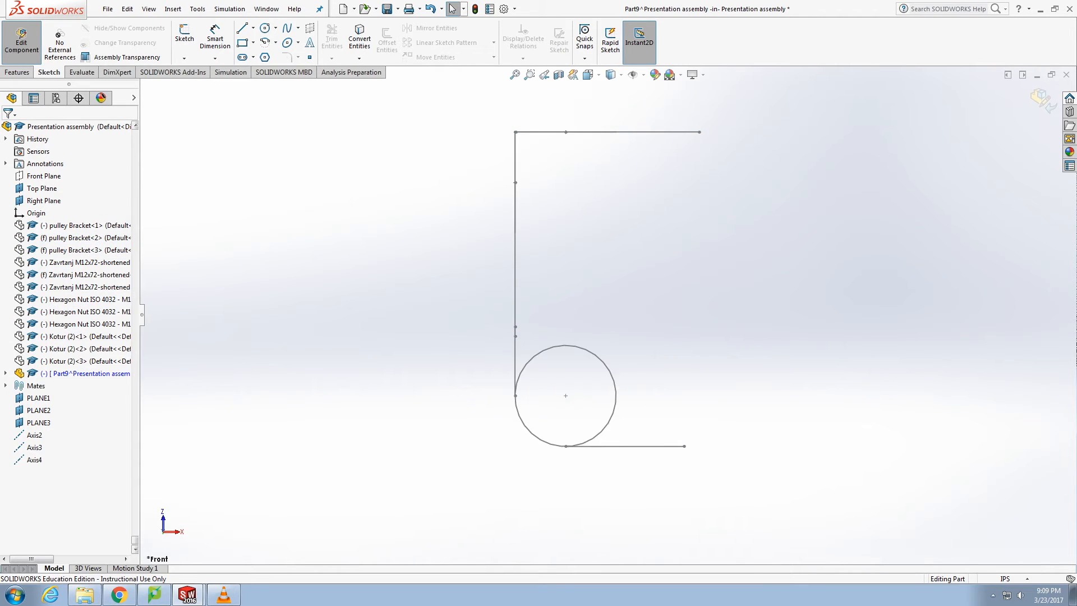
Edit the 3D sketch to trim the circles down to the arcs joining the rope lines, and exit the sketch.
mouse_move(555, 367)
middle_mouse_down()
mouse_move(477, 367)
mouse_move(438, 412)
mouse_move(554, 377)
mouse_move(528, 376)
middle_mouse_up()
double_click(517, 378)
left_click(331, 40)
left_click(501, 205)
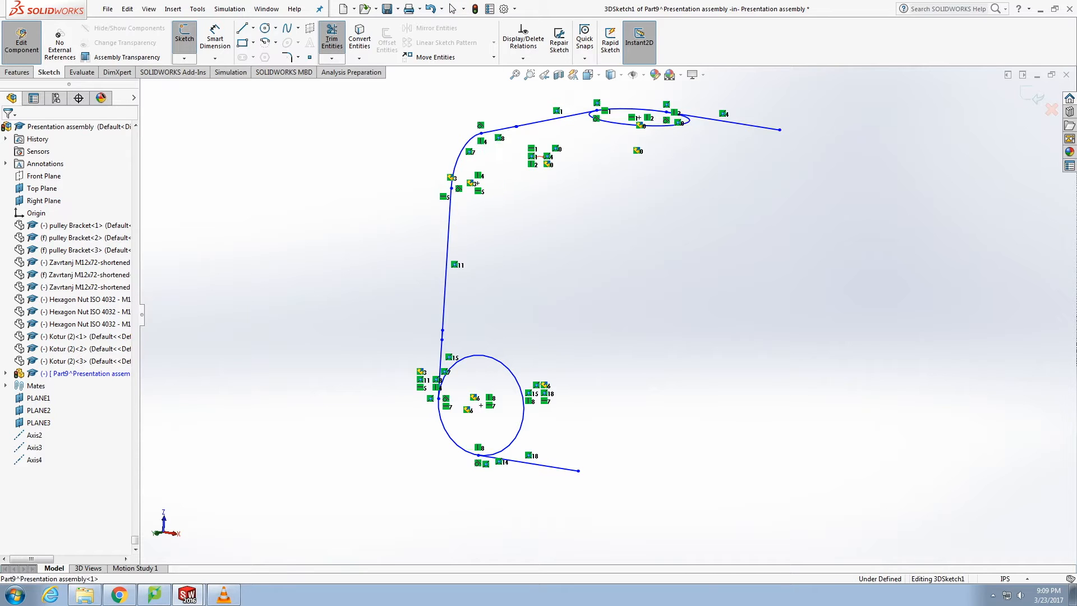
left_click(514, 372)
left_click(639, 119)
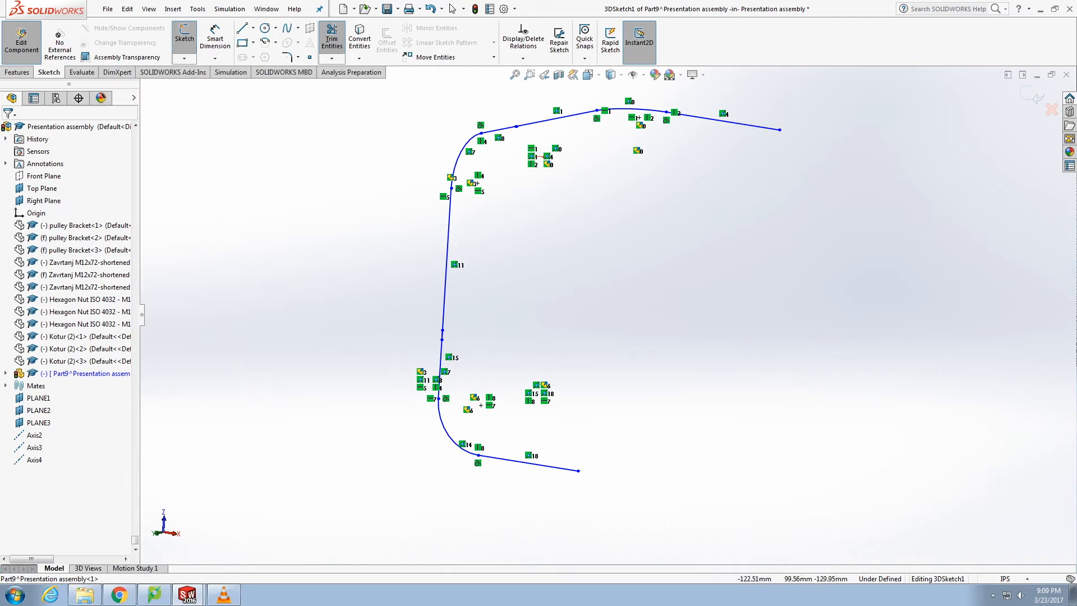
key("Escape")
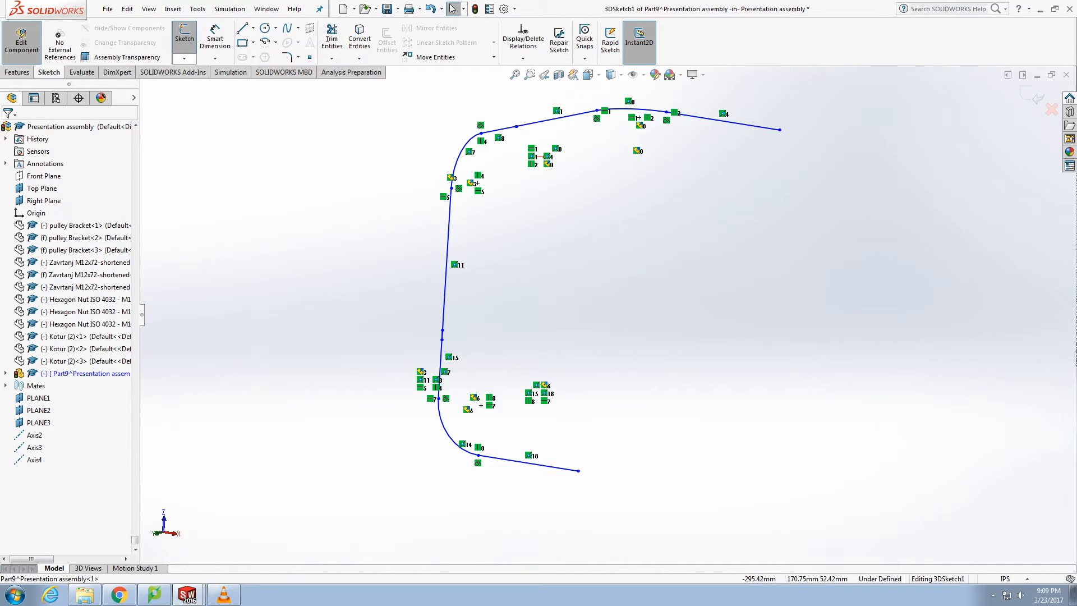
left_click(184, 59)
left_click(205, 72)
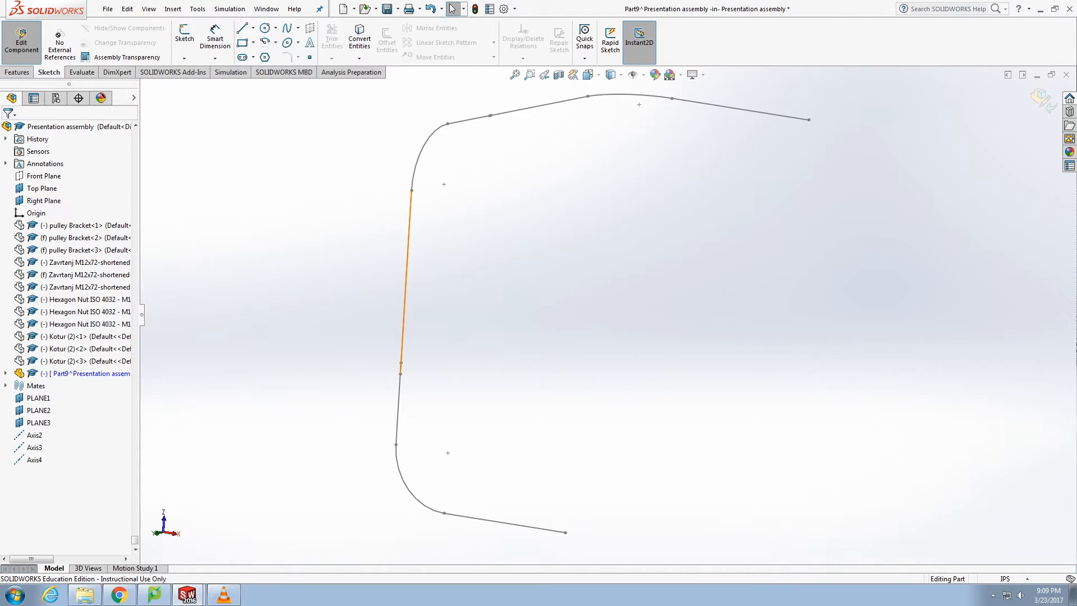
Convert all arcs and lines of the 3D rope path sketch to construction geometry and exit the sketch.
scroll(608, 315, "up", 3)
mouse_move(433, 170)
left_mouse_down()
mouse_move(681, 426)
mouse_move(750, 455)
left_mouse_up()
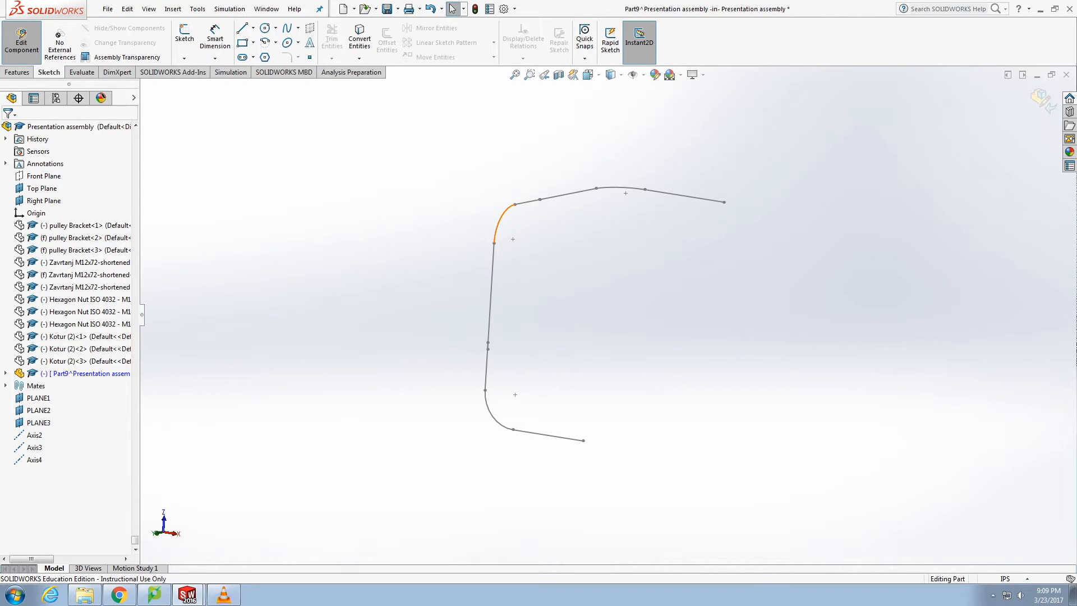
double_click(498, 221)
left_click_drag(465, 188, 696, 360)
mouse_move(411, 147)
left_mouse_down()
mouse_move(692, 344)
mouse_move(780, 465)
left_mouse_up()
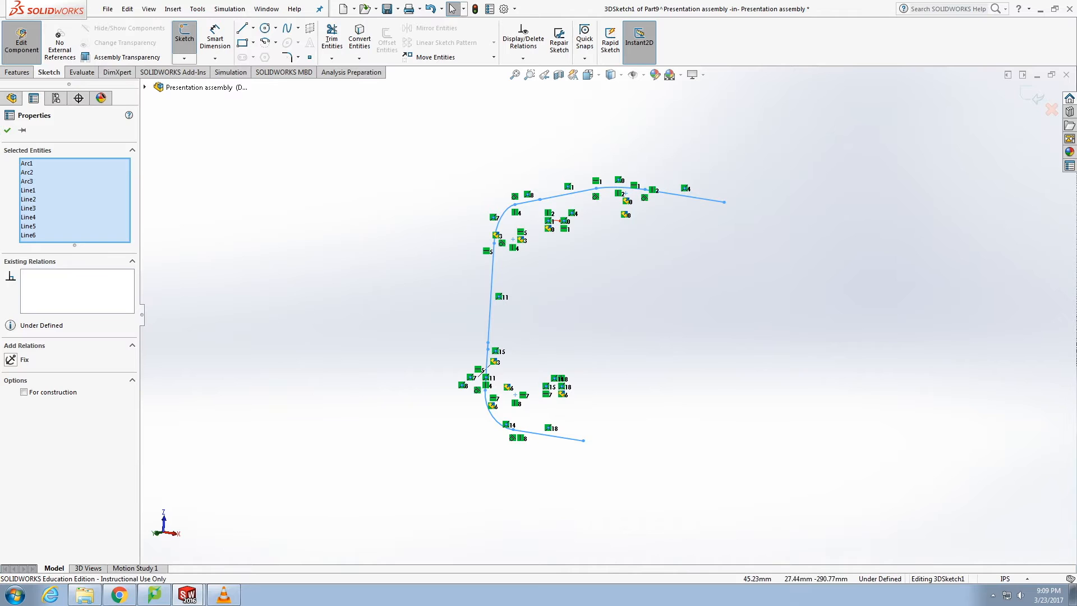
right_click(562, 303)
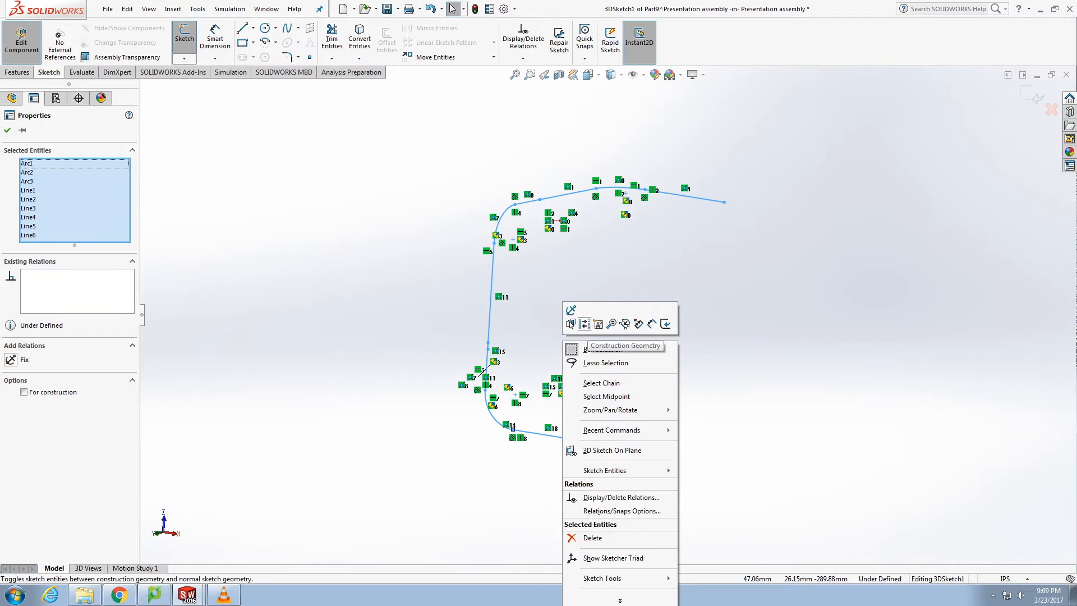
left_click(624, 346)
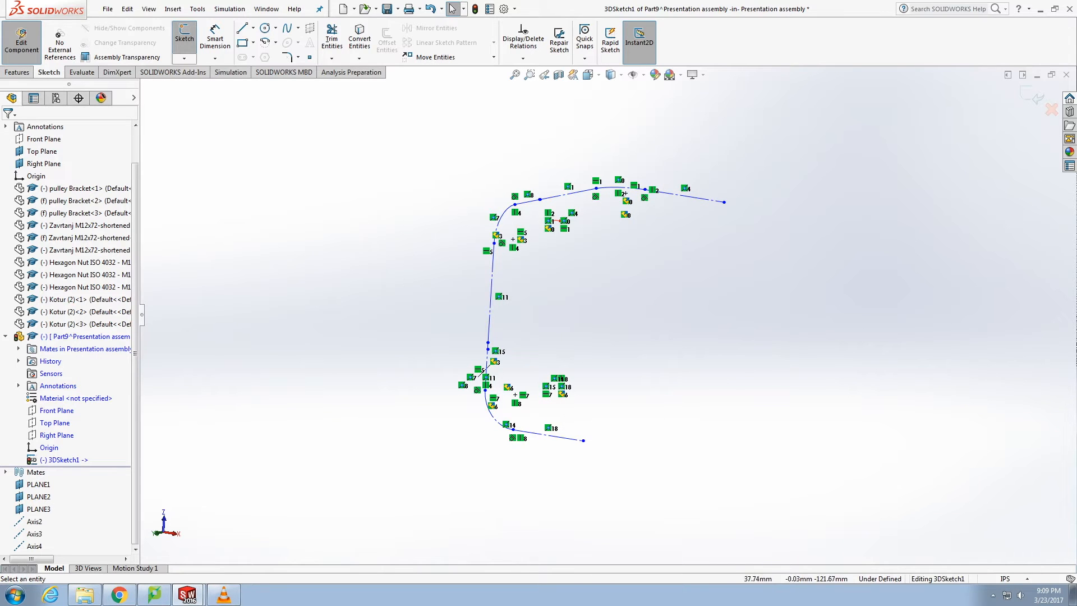
left_click(184, 59)
left_click(206, 72)
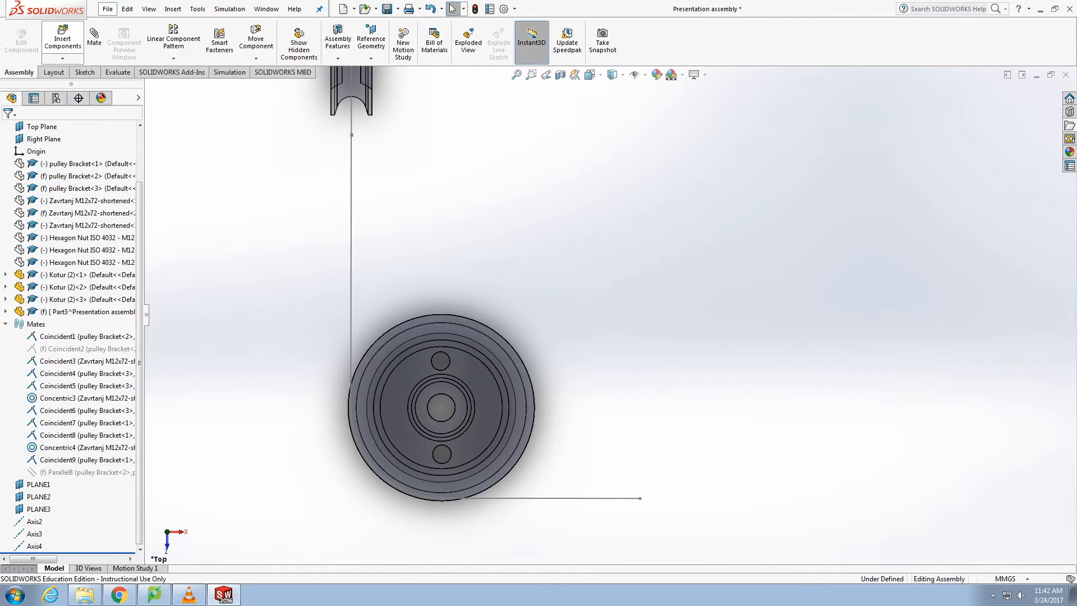
Insert the rope link part into the assembly and place it at the free end of the horizontal rope path line.
left_click(62, 35)
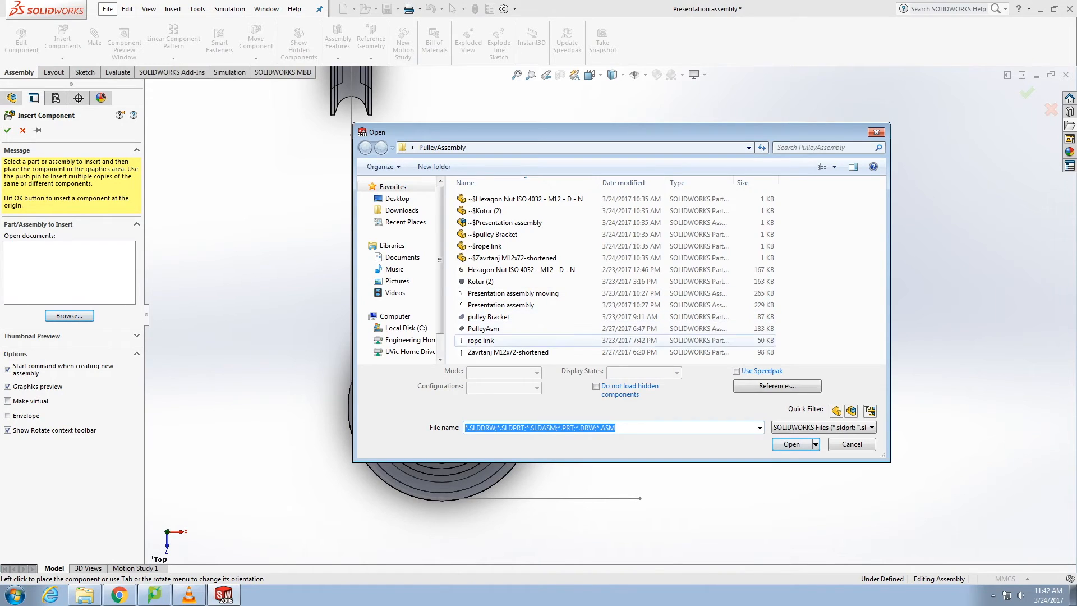
left_click(481, 340)
left_click(792, 444)
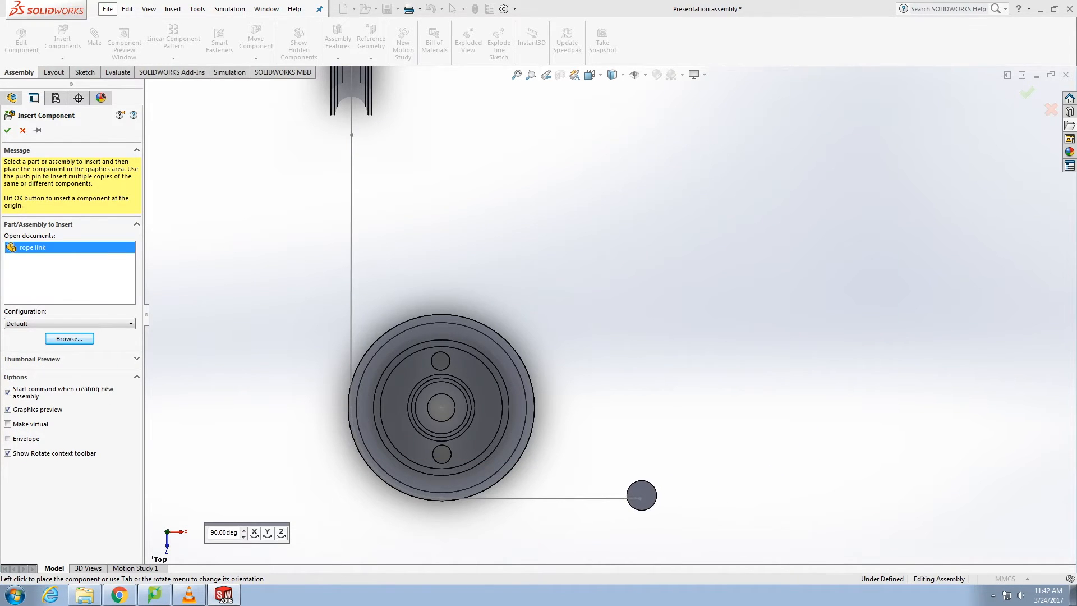
left_click(642, 496)
Add a Coincident mate between the rope link's pointed tip and the free endpoint of the upper rope path line.
scroll(642, 496, "up", 4)
middle_click_drag(642, 449, 641, 213)
scroll(641, 212, "down", 2)
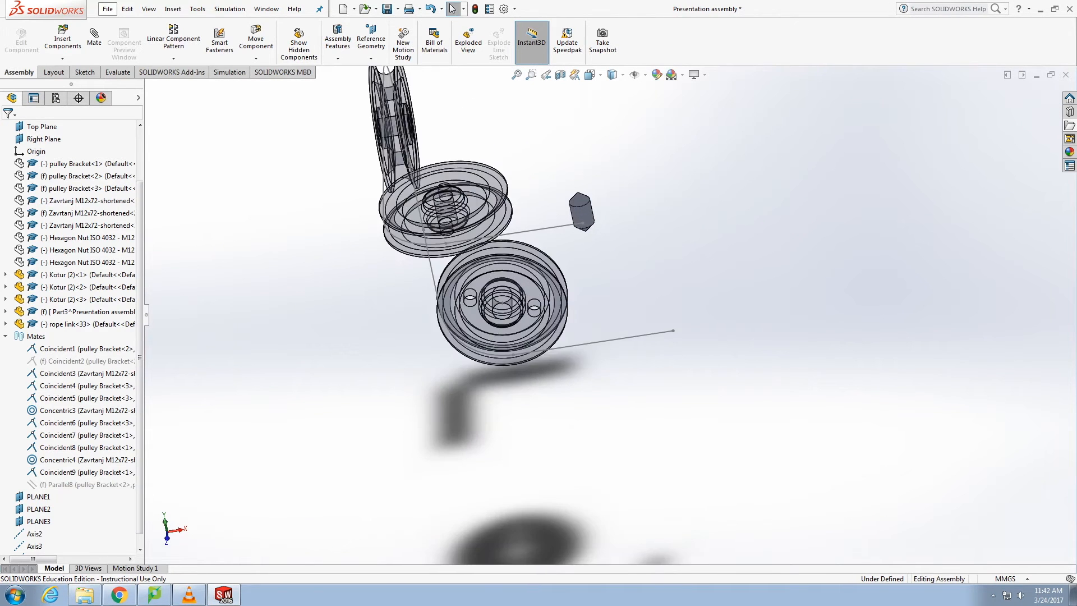
scroll(631, 172, "down", 2)
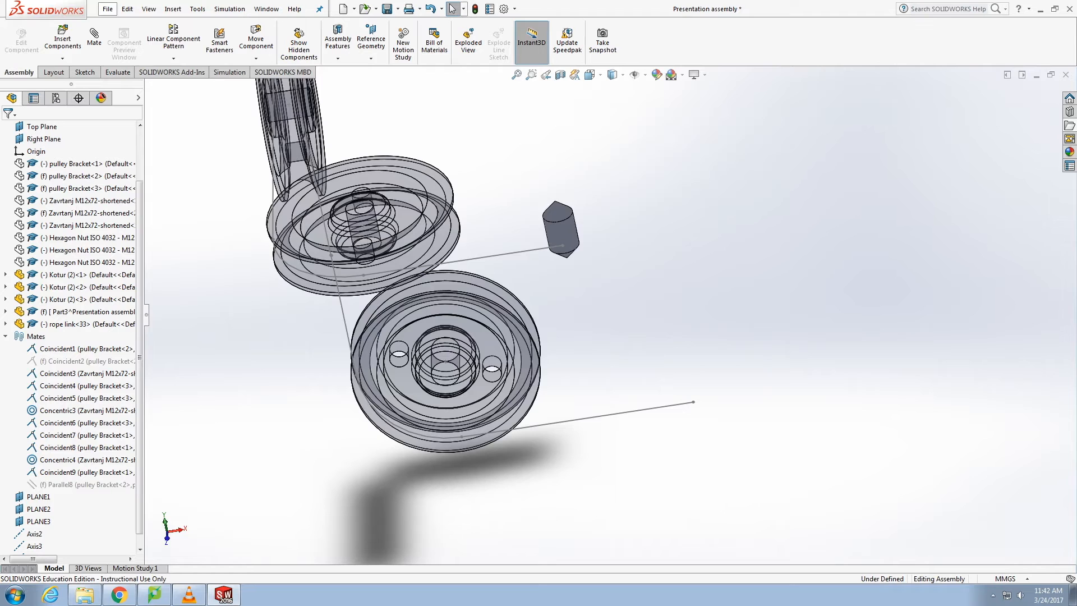
left_click(94, 38)
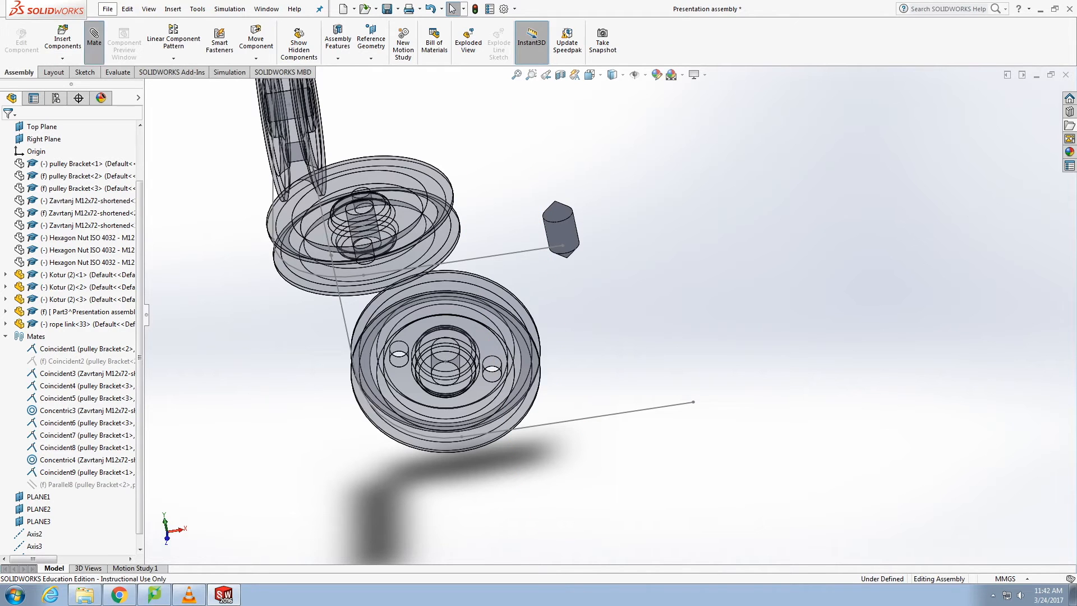
left_click(567, 257)
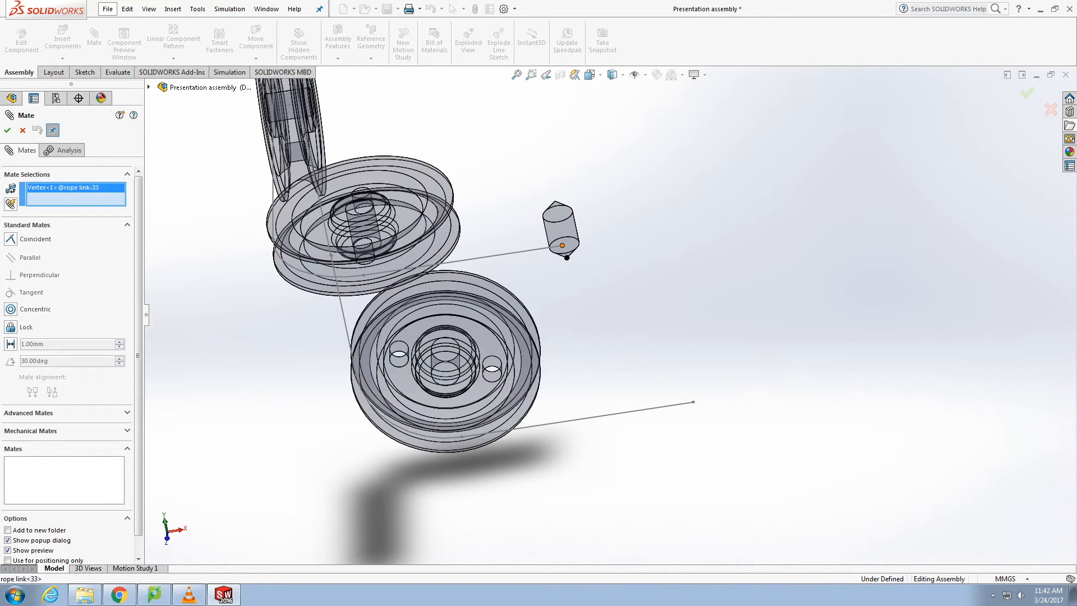
left_click(563, 245)
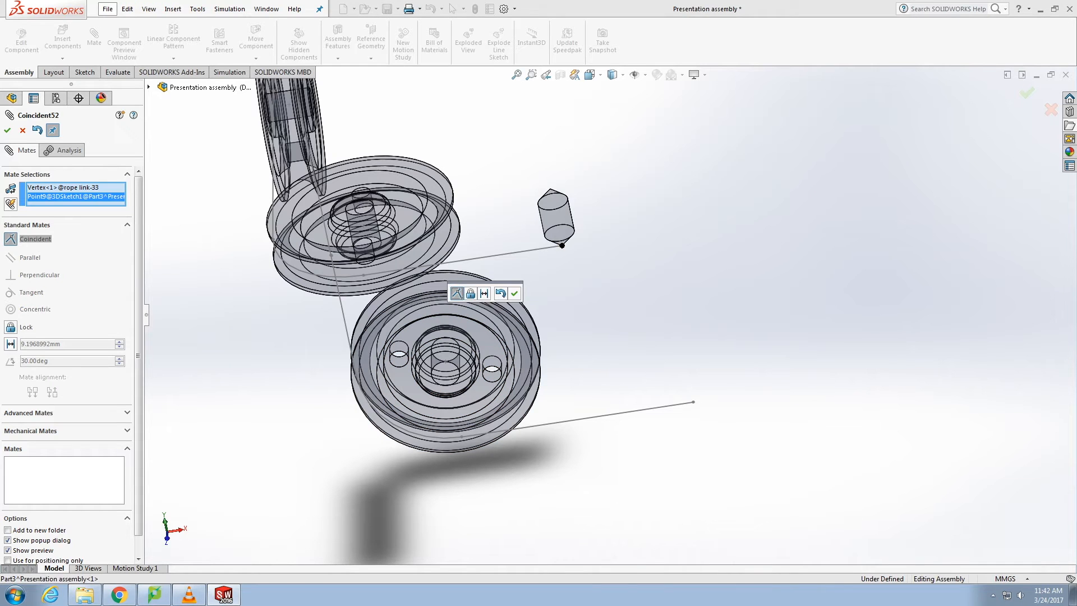
key("Return")
Add a Parallel mate between the rope link's cylindrical face and the upper rope path line, and finish mating.
left_click(555, 229)
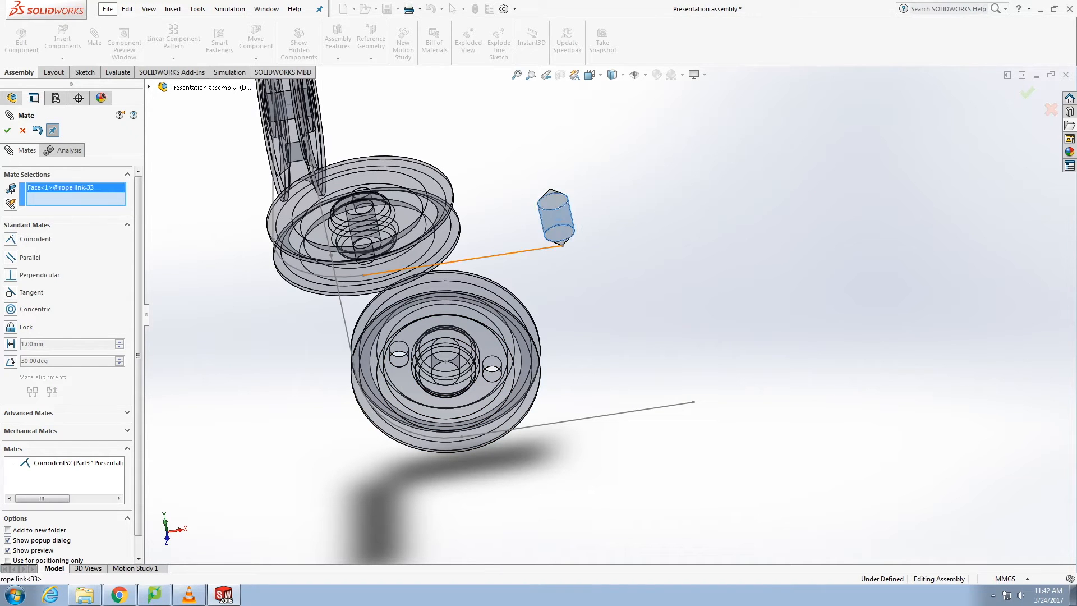
left_click(539, 249)
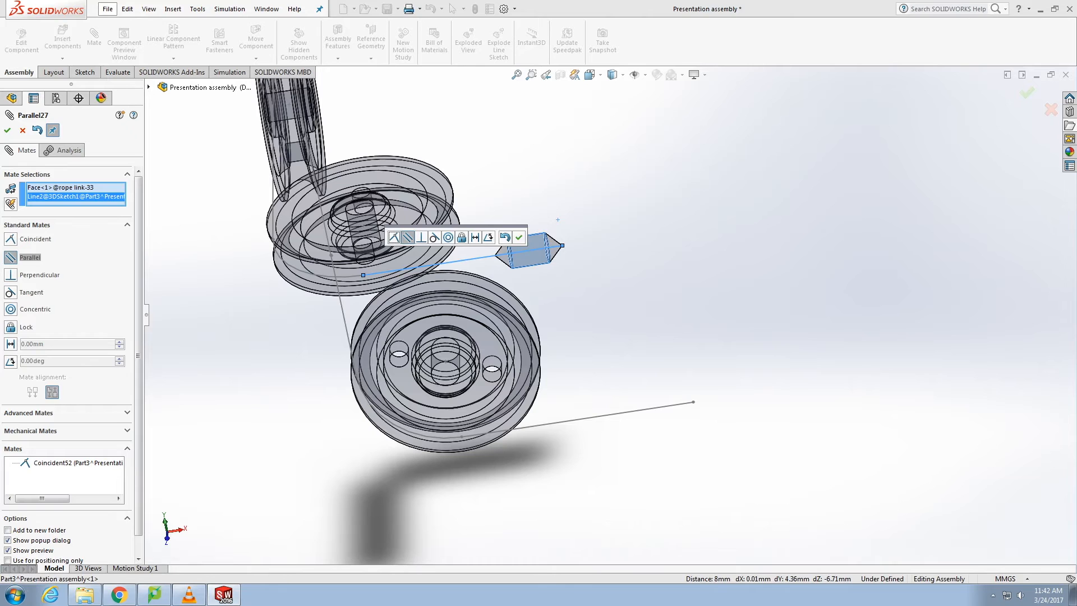
key("Return")
left_click(8, 131)
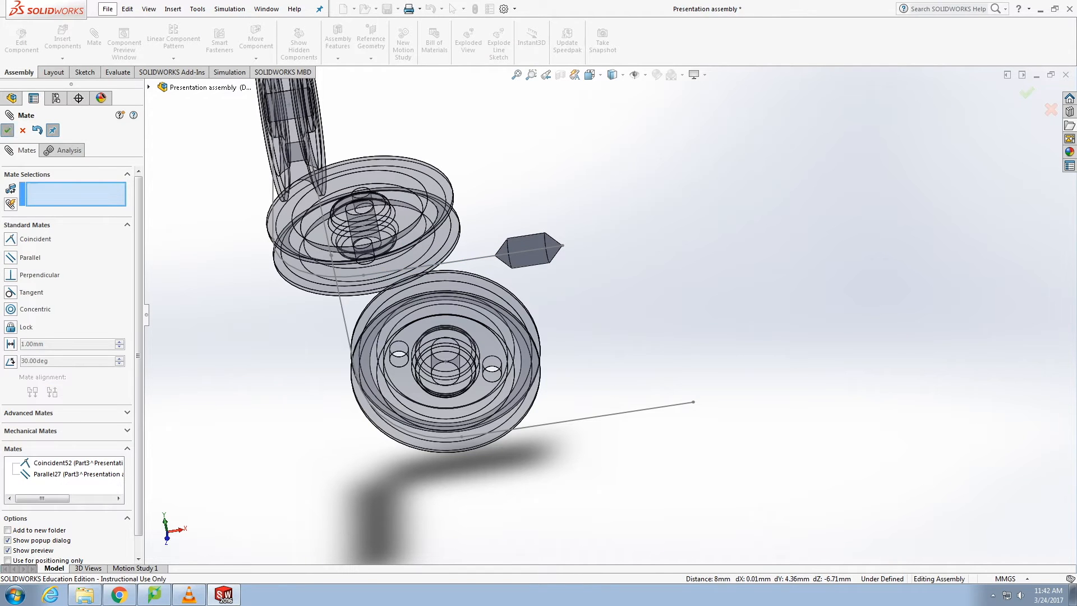
Create five copies of the mated rope link in the assembly.
left_click_drag(486, 225, 591, 274)
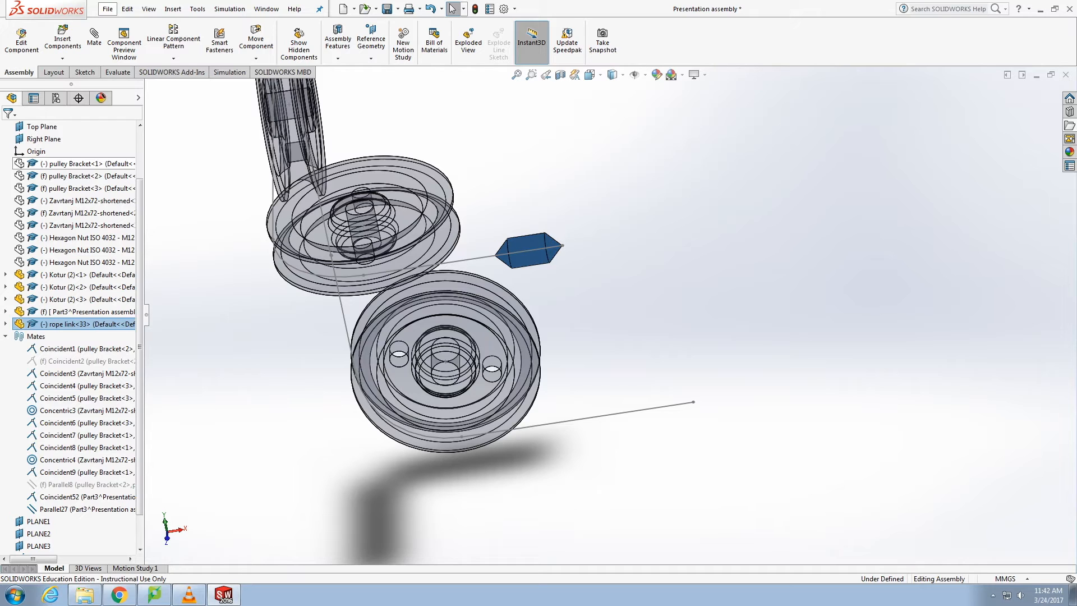
key("ctrl+v")
key("ctrl+v")
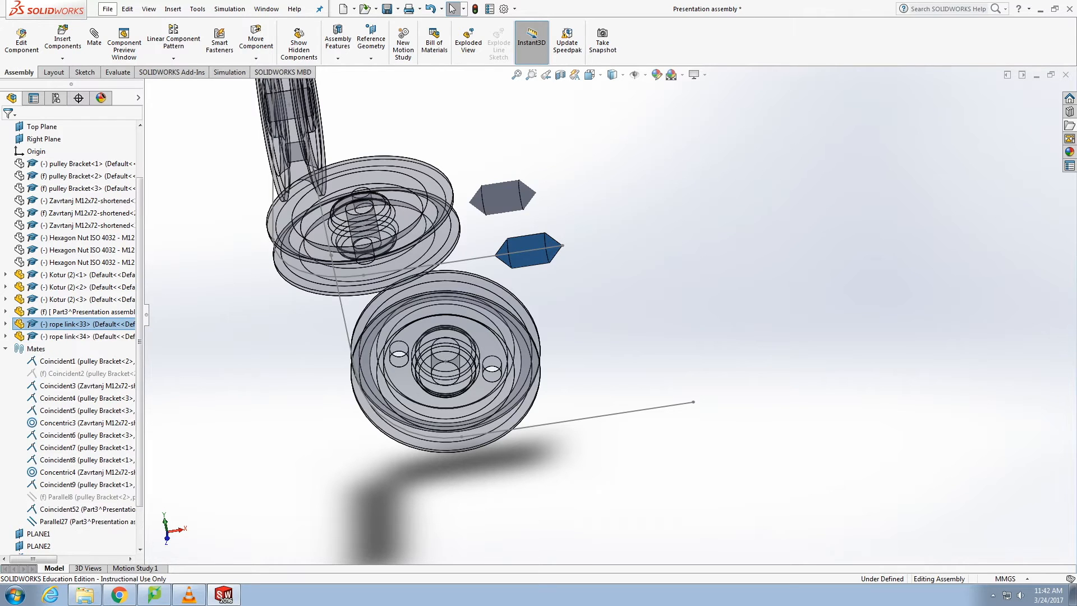
key("ctrl+v")
key("ctrl+v")
key("ctrl+v")
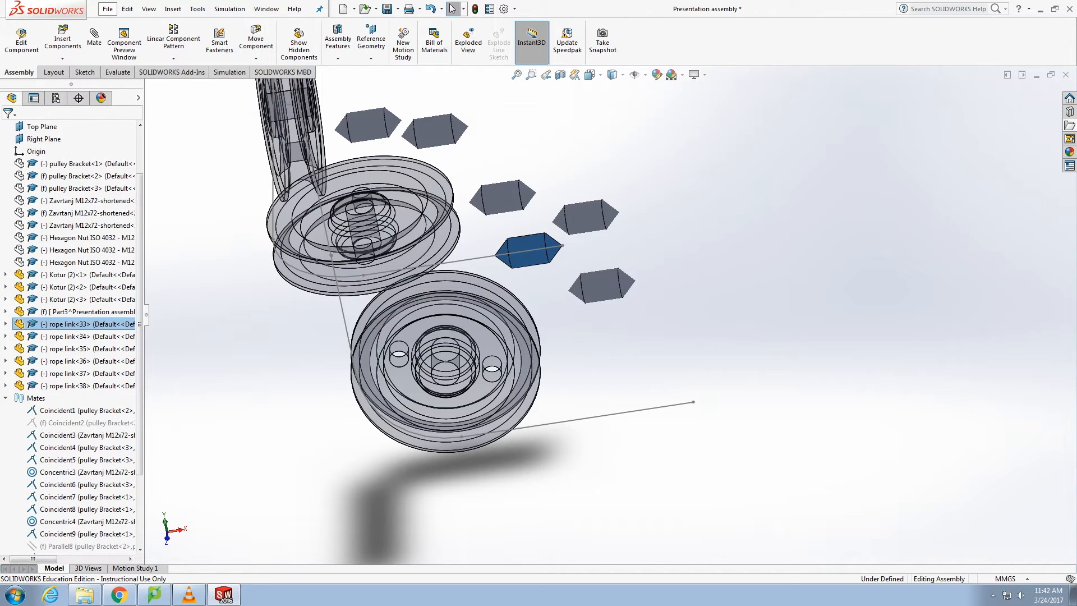
Start a new mate with the preselected rope link cleared from the mate selections.
left_click(94, 38)
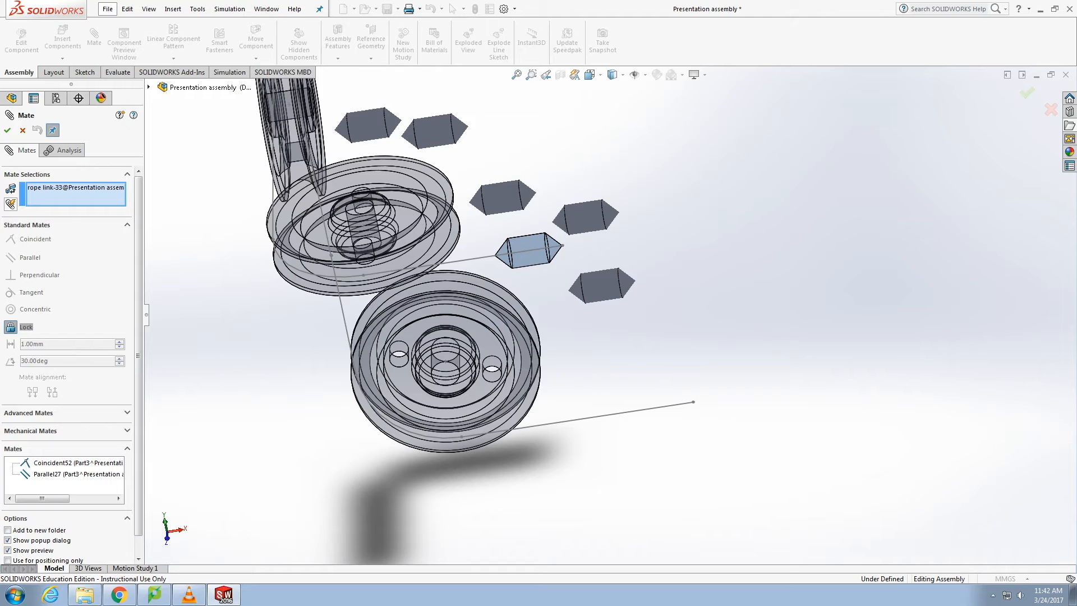
right_click(52, 188)
left_click(85, 195)
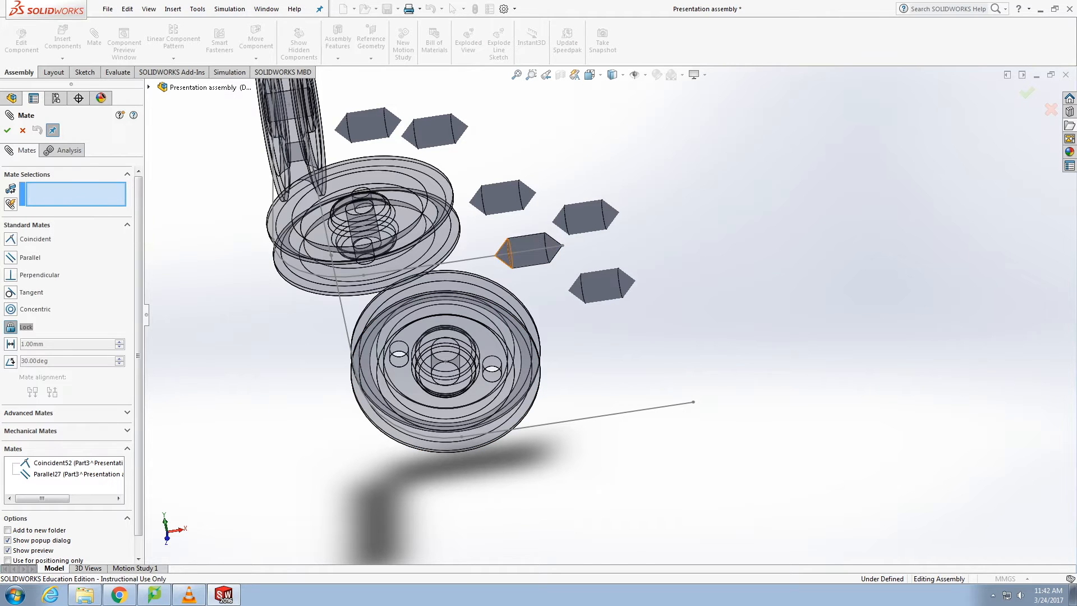
left_click(497, 255)
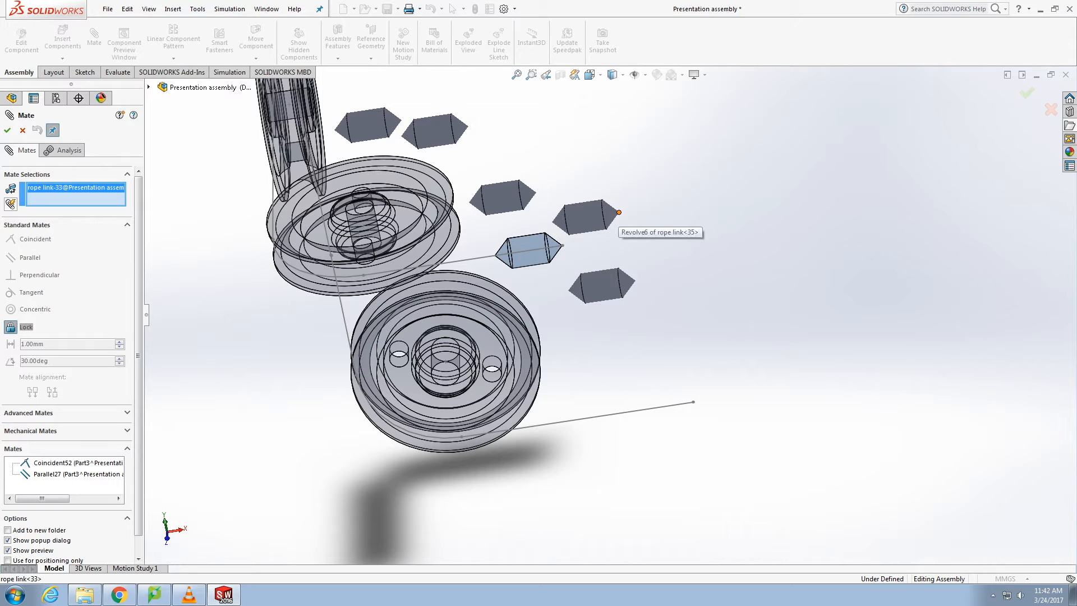
left_click(619, 212)
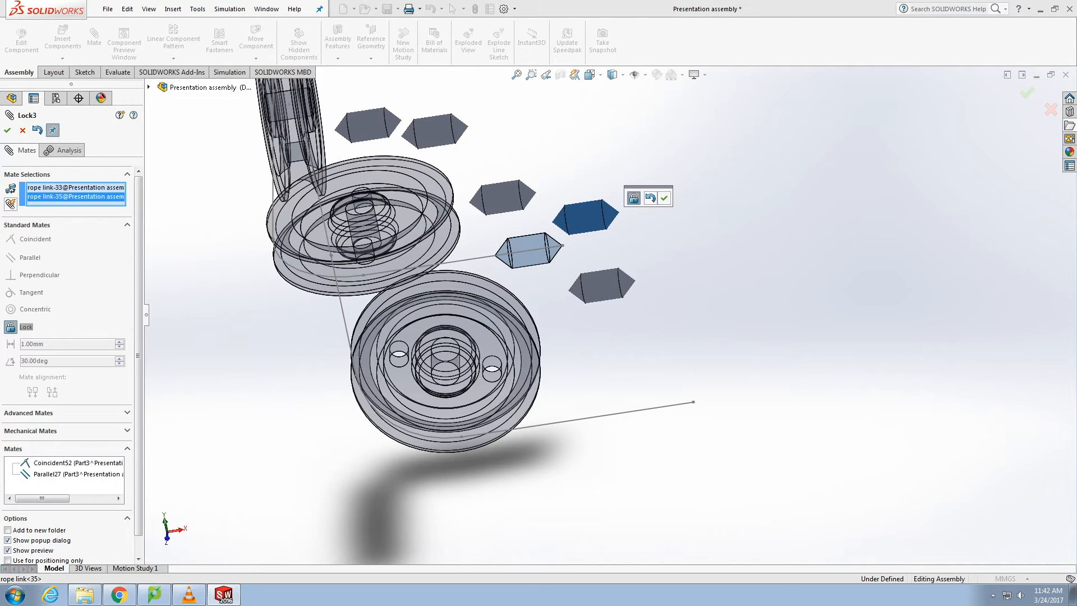
left_click(664, 198)
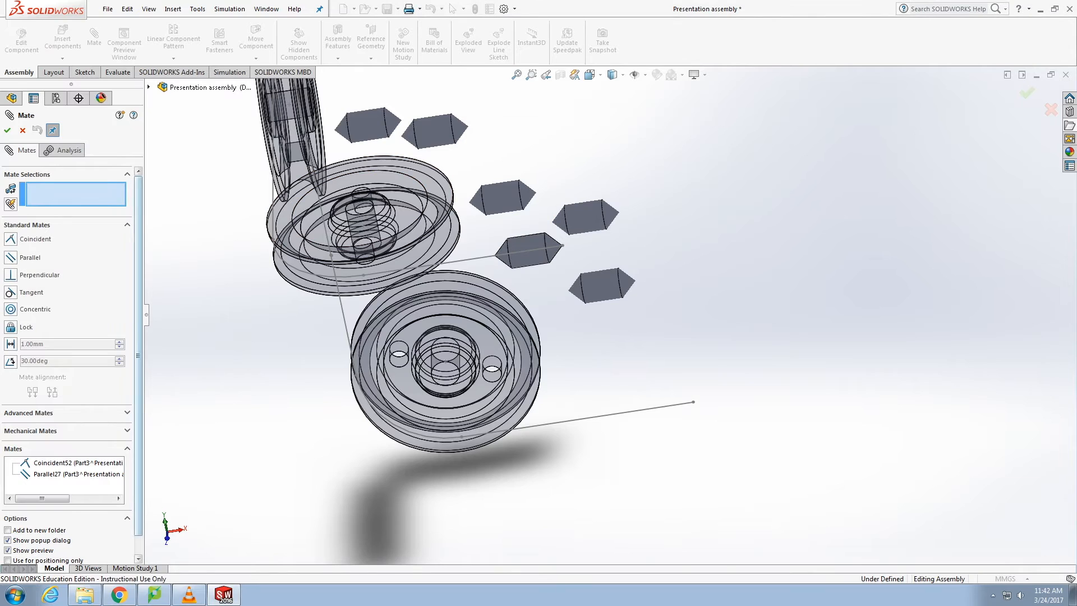
Chain the second and third rope links behind the first with Coincident mates between their neighbouring pointed tips.
left_click(495, 256)
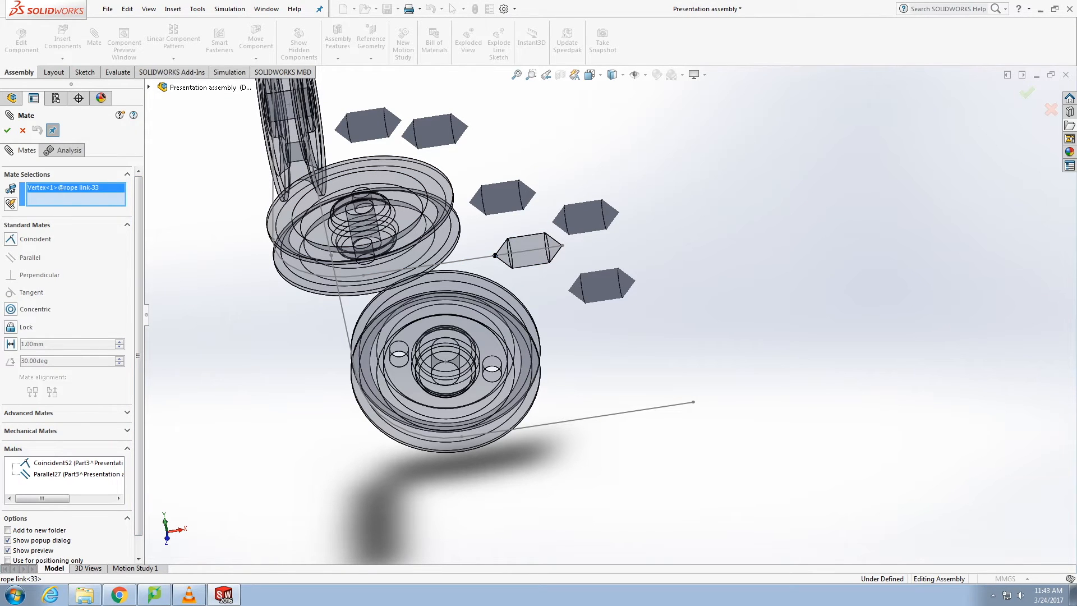
left_click(619, 213)
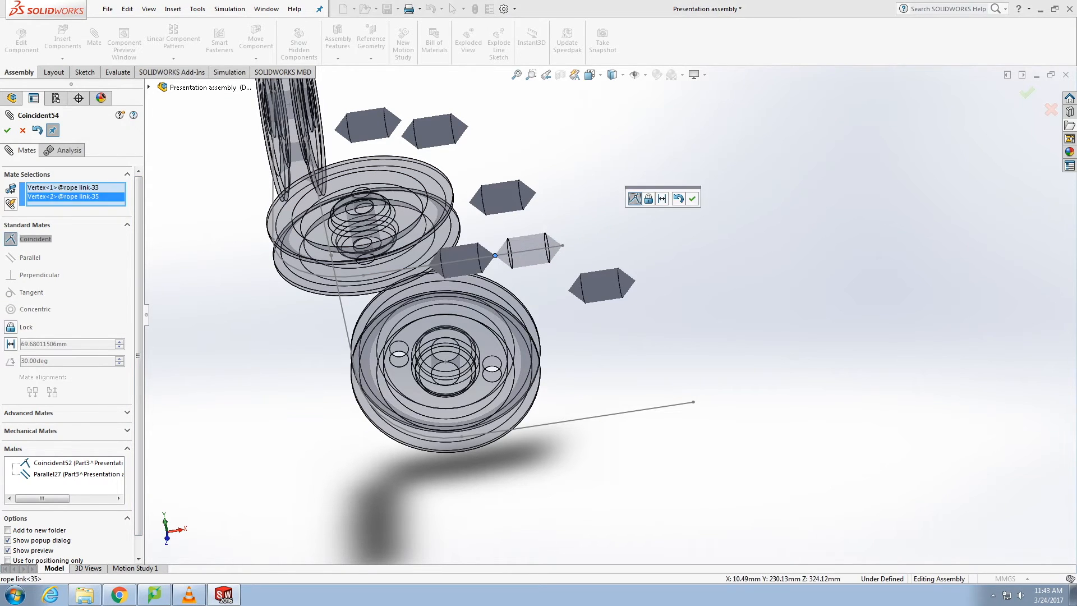
left_click(694, 199)
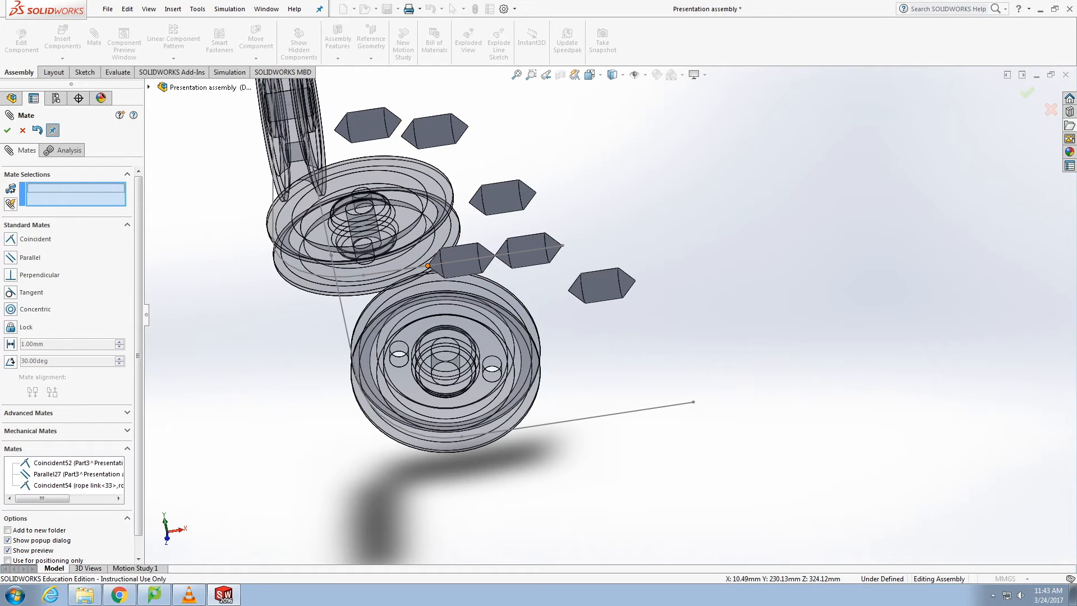
left_click(428, 265)
left_click(535, 193)
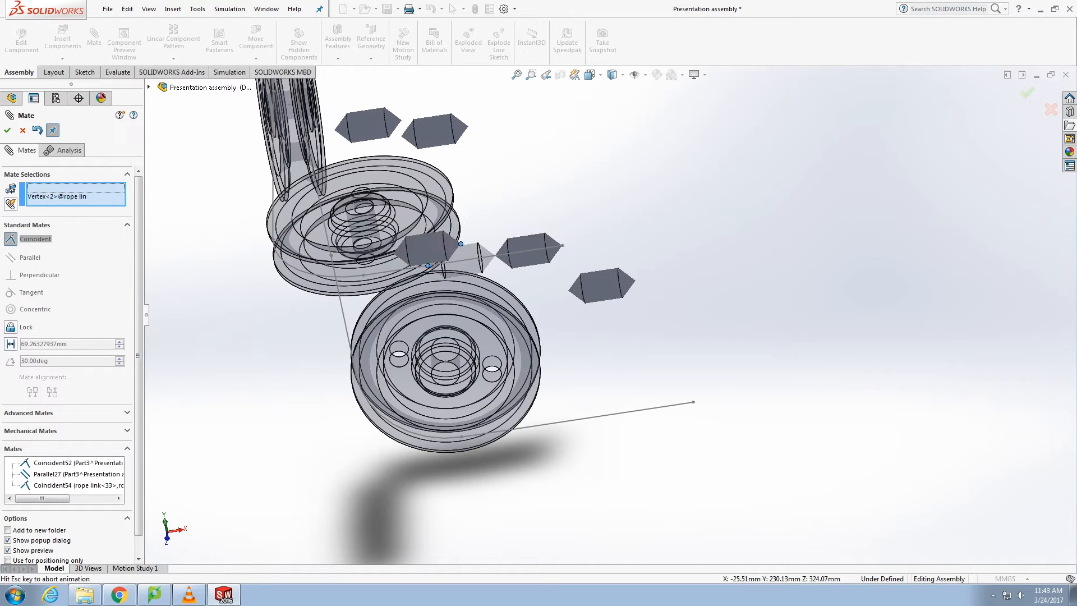
left_click(533, 179)
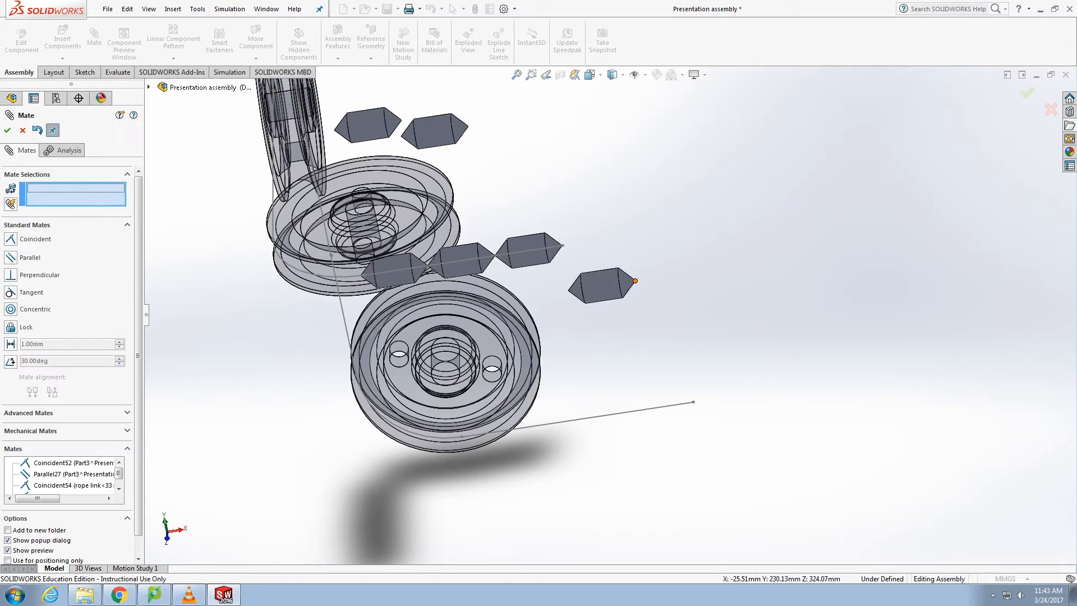
Add the fourth and fifth rope links to the chain with Coincident mates between their tips and the chain's free end.
left_click(635, 280)
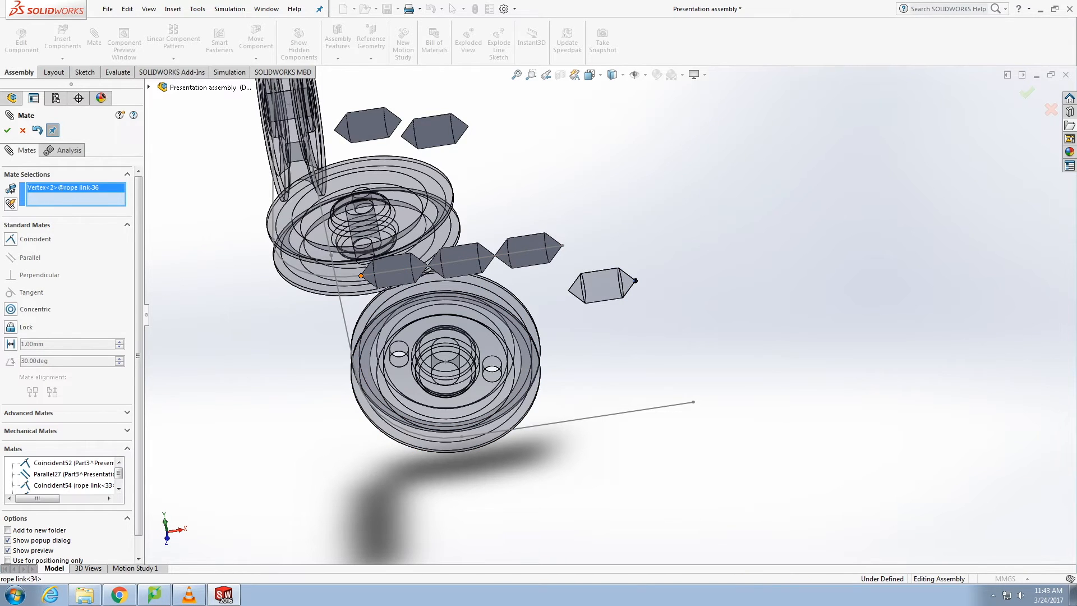
left_click(361, 275)
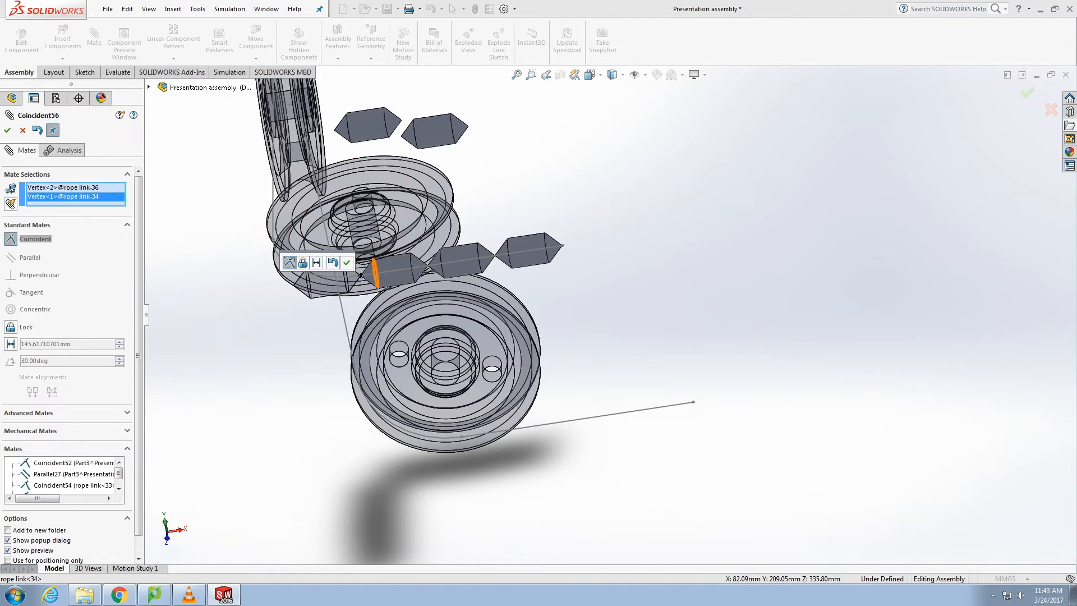
left_click(347, 262)
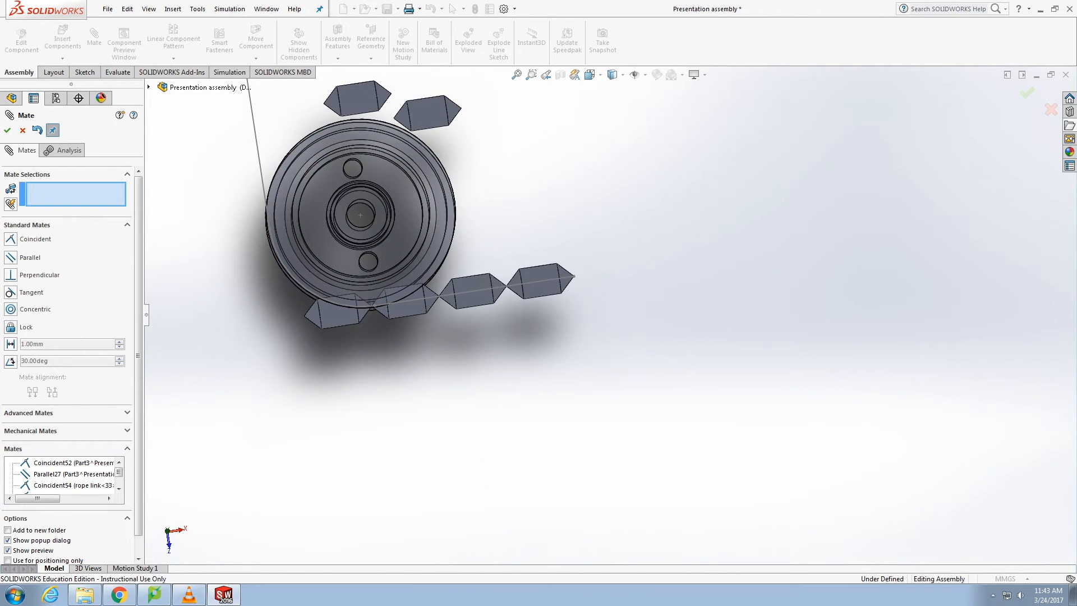
left_click(461, 108)
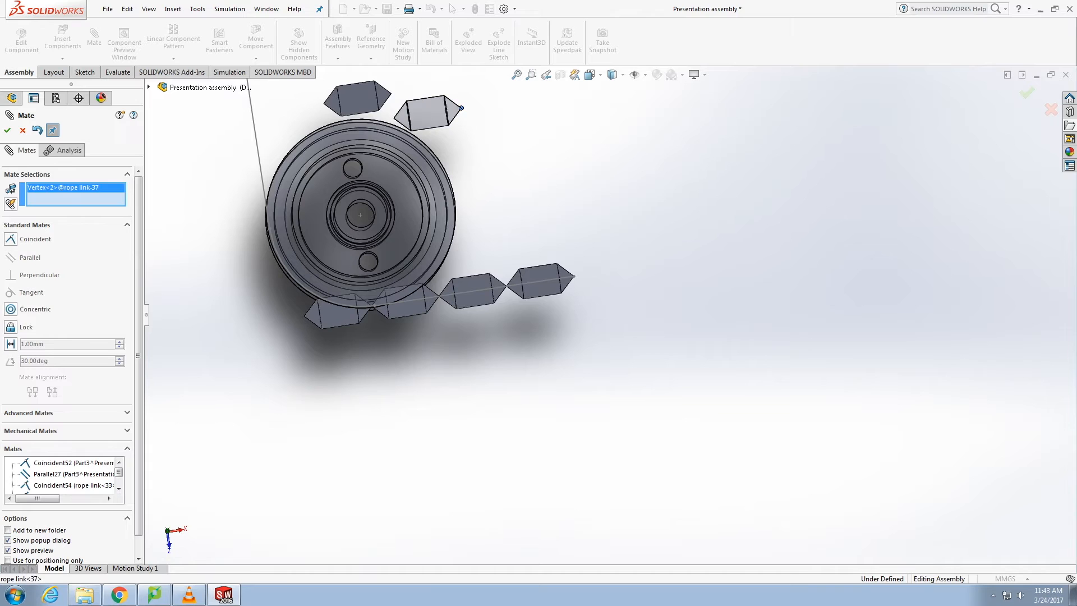
left_click(304, 316)
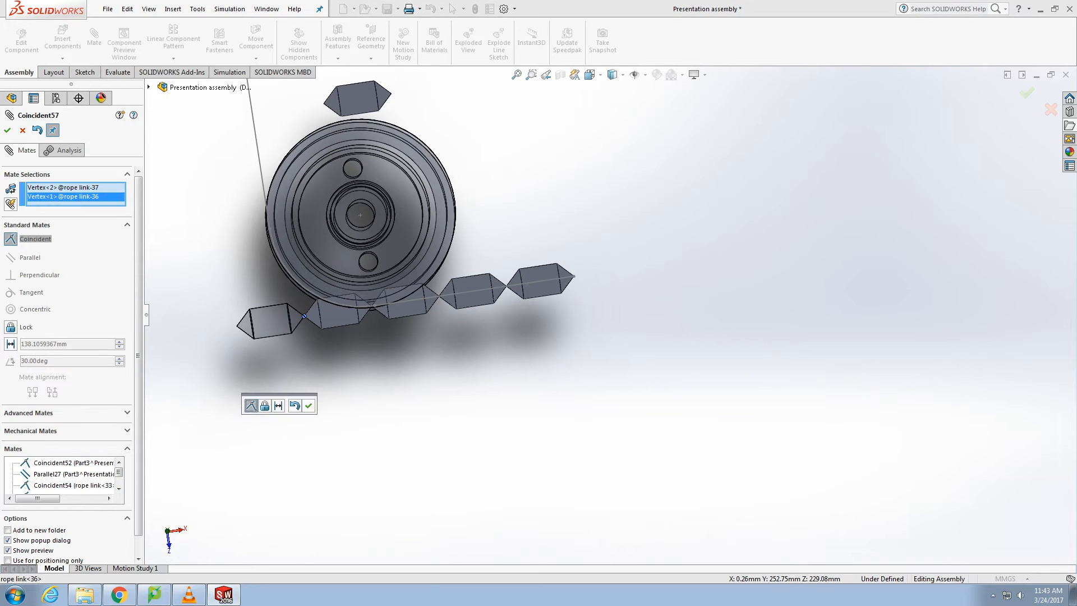
left_click(309, 405)
Try fixing the fourth rope link while swinging the fifth toward the pulley, then float the fourth link again.
right_click(344, 318)
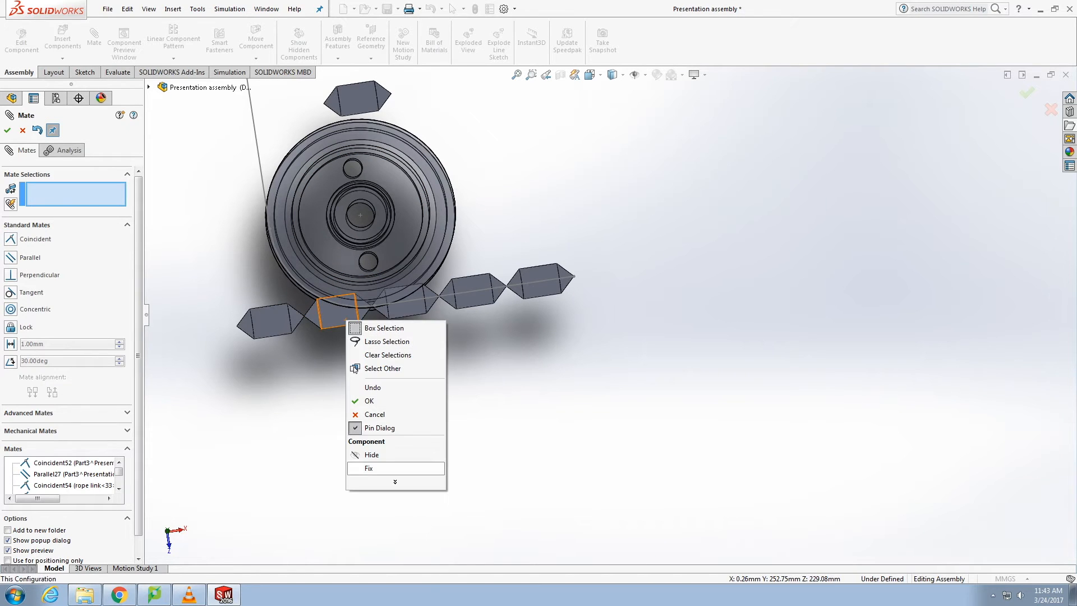
left_click(368, 469)
left_click_drag(261, 331, 260, 320)
right_click(338, 315)
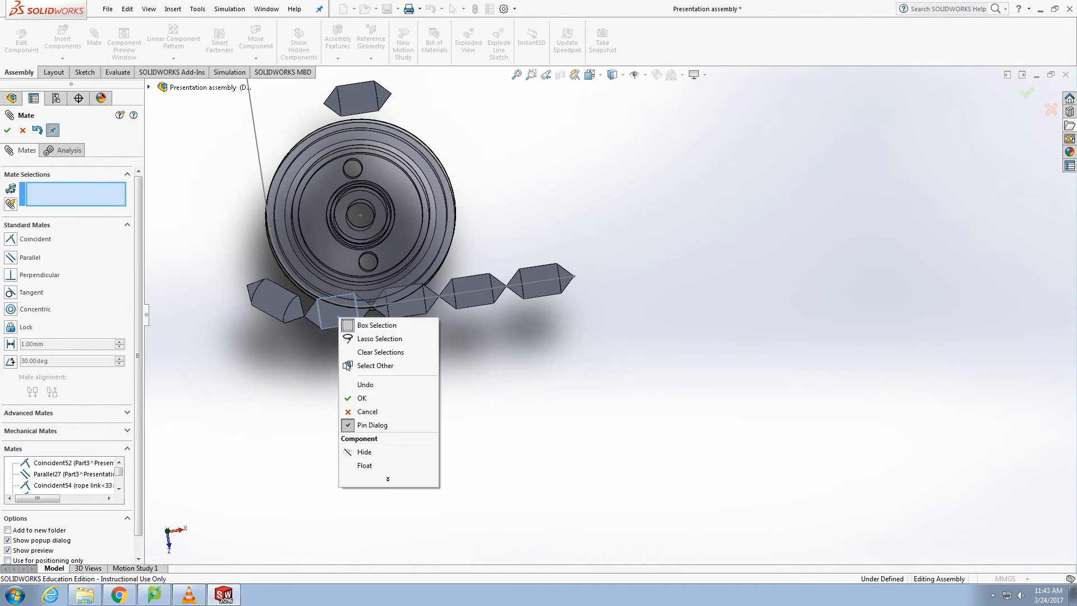
left_click(365, 465)
Fix the third and fourth rope links in turn while bending the remaining links around the pulley's rim.
right_click(408, 298)
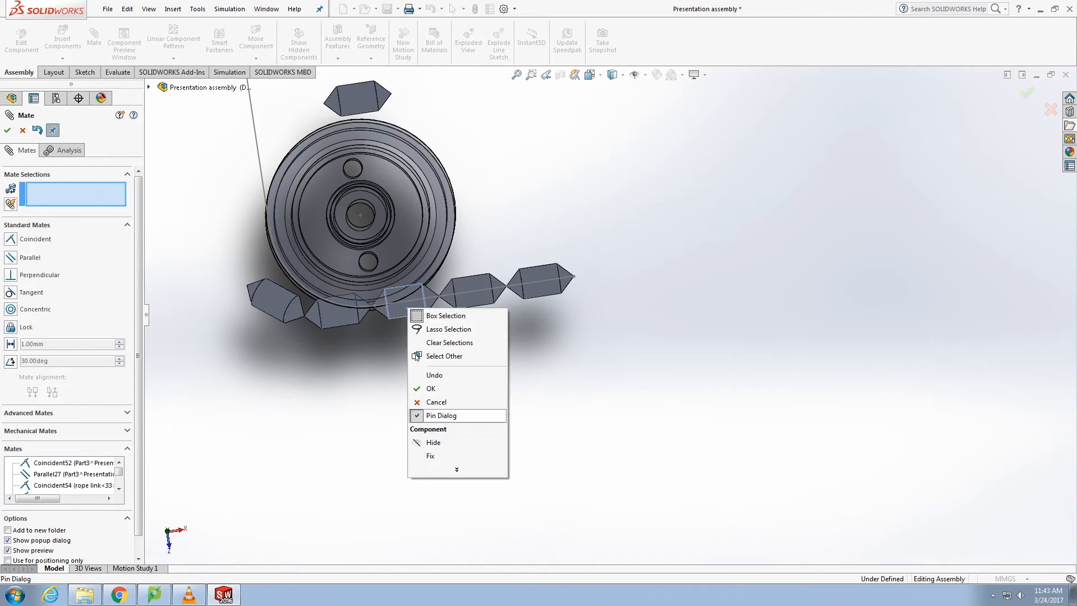
left_click(429, 457)
left_click_drag(274, 301, 270, 282)
right_click(337, 306)
left_click(354, 457)
left_click(262, 276)
left_click_drag(262, 275, 273, 258)
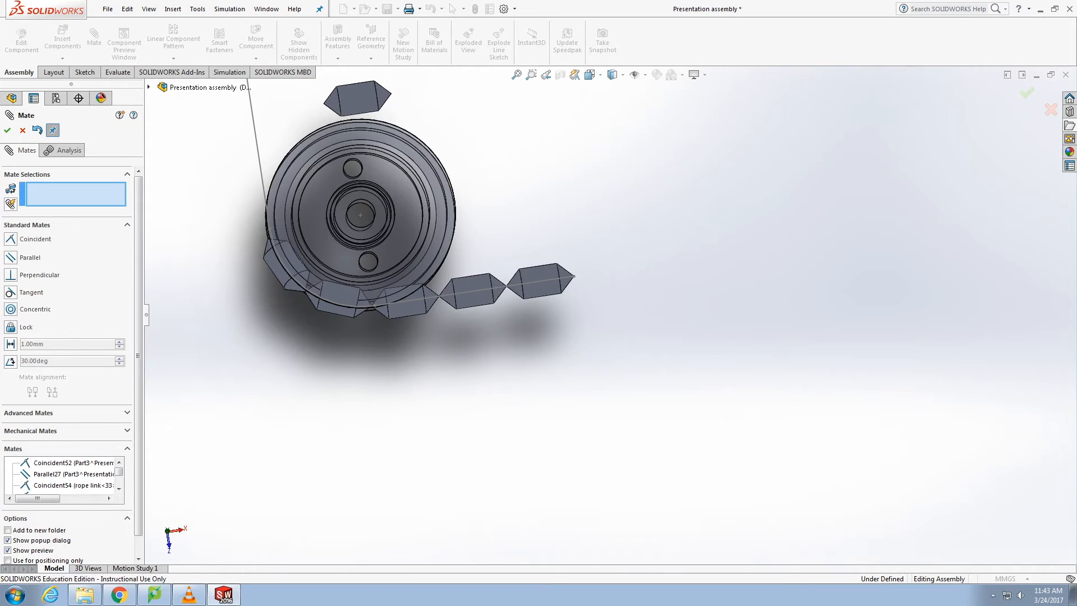
Add a Coincident mate between the sixth rope link's tip and the fifth link's free tip, and finish mating.
scroll(570, 132, "up", 3)
scroll(570, 132, "down", 3)
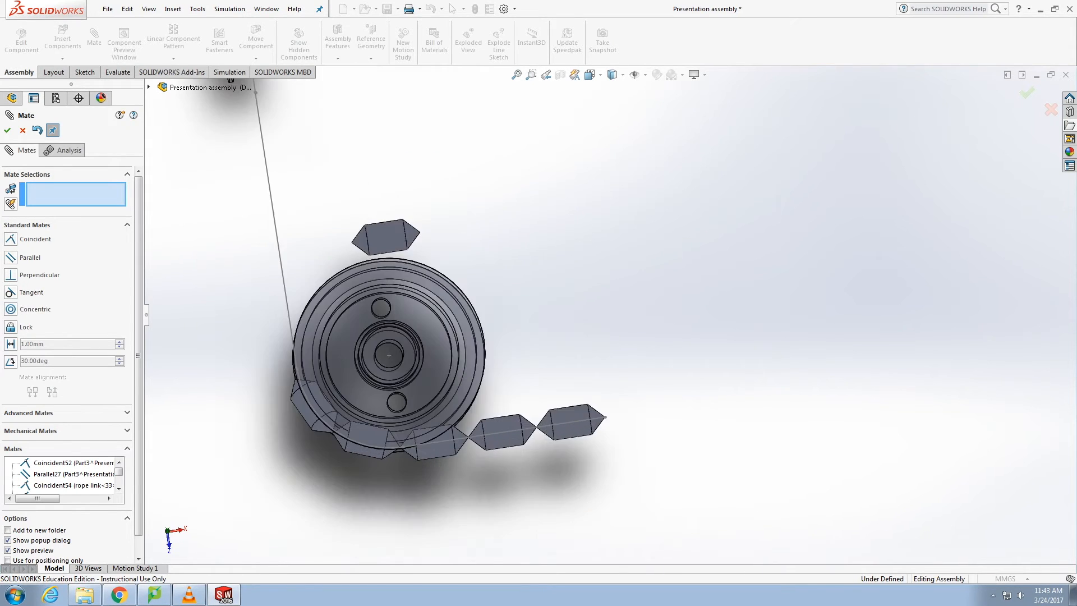
left_click(420, 232)
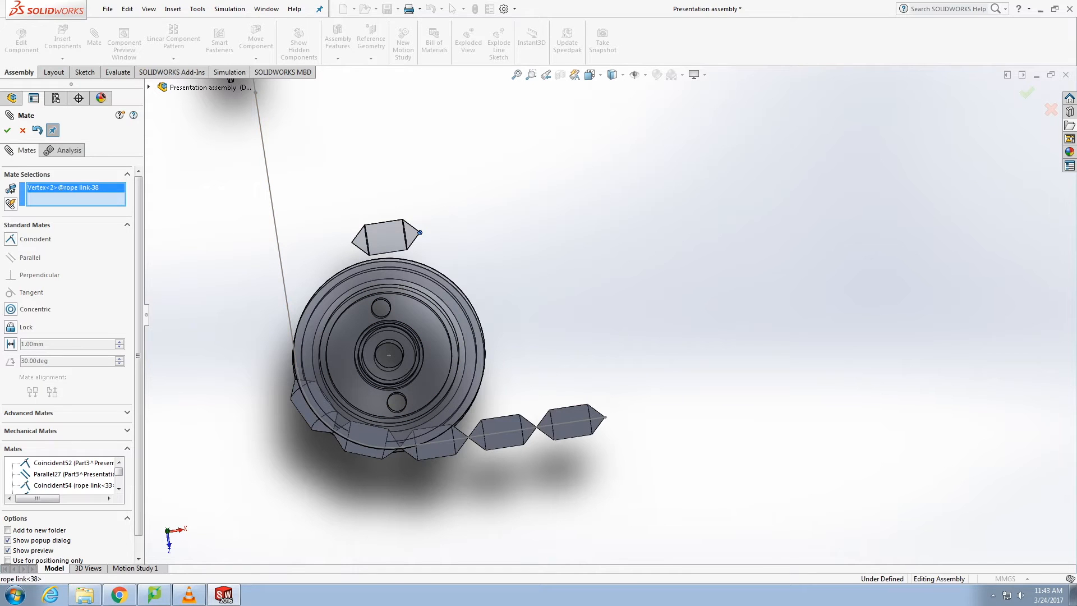
left_click(296, 379)
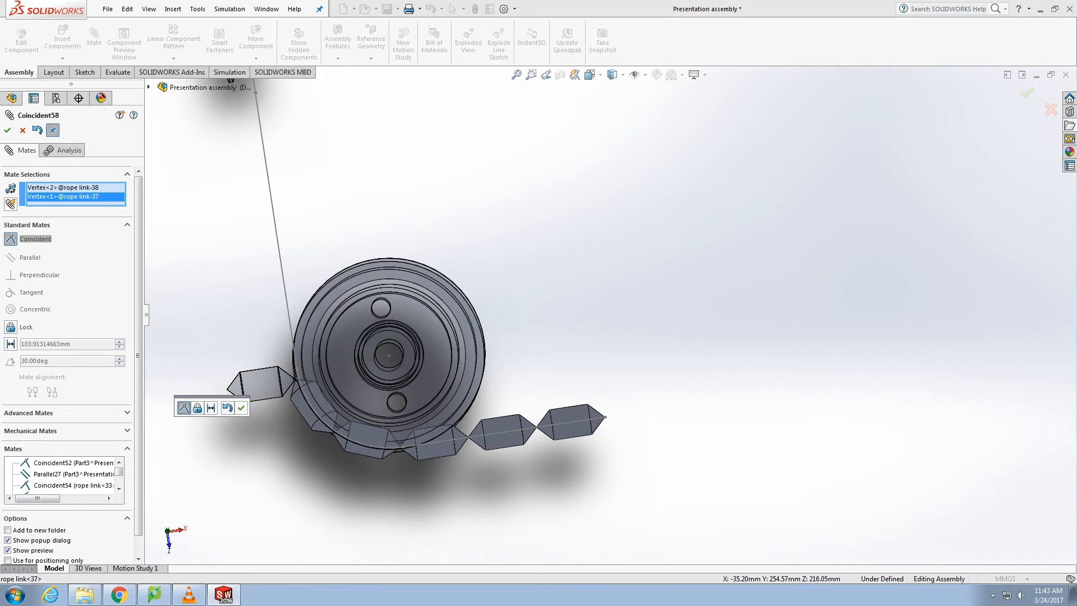
key("Return")
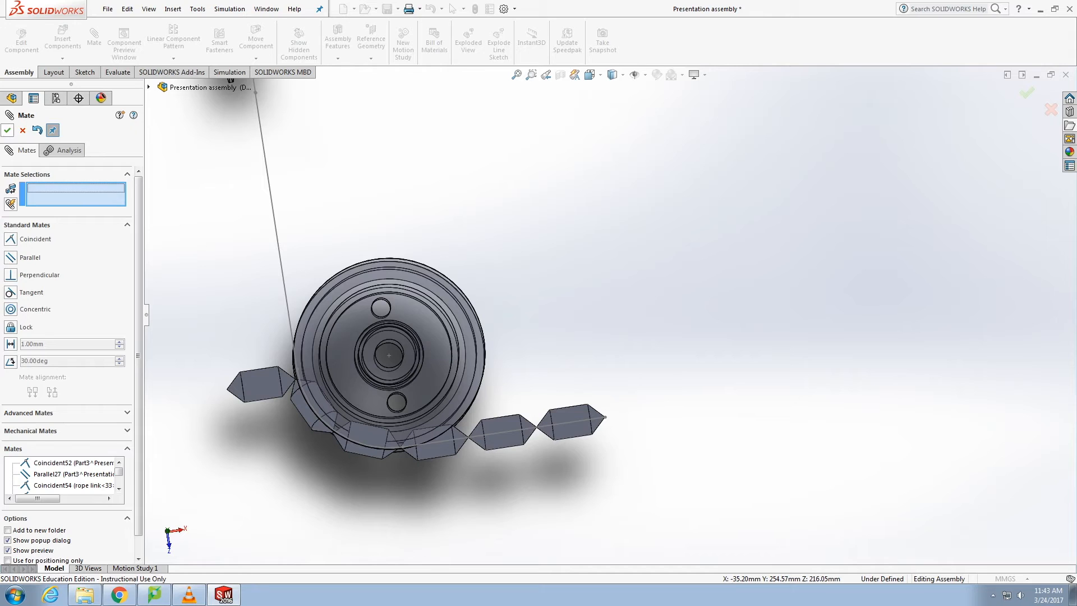
key("Escape")
Paste three more copies of the rope link into the assembly.
key("ctrl+v")
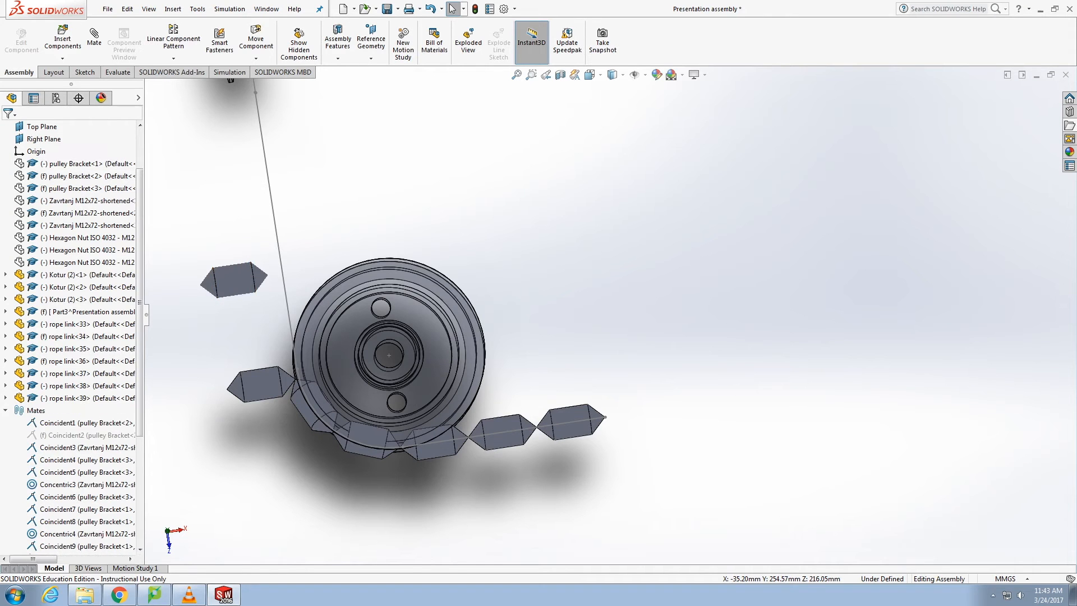
key("ctrl+v")
key("ctrl+v")
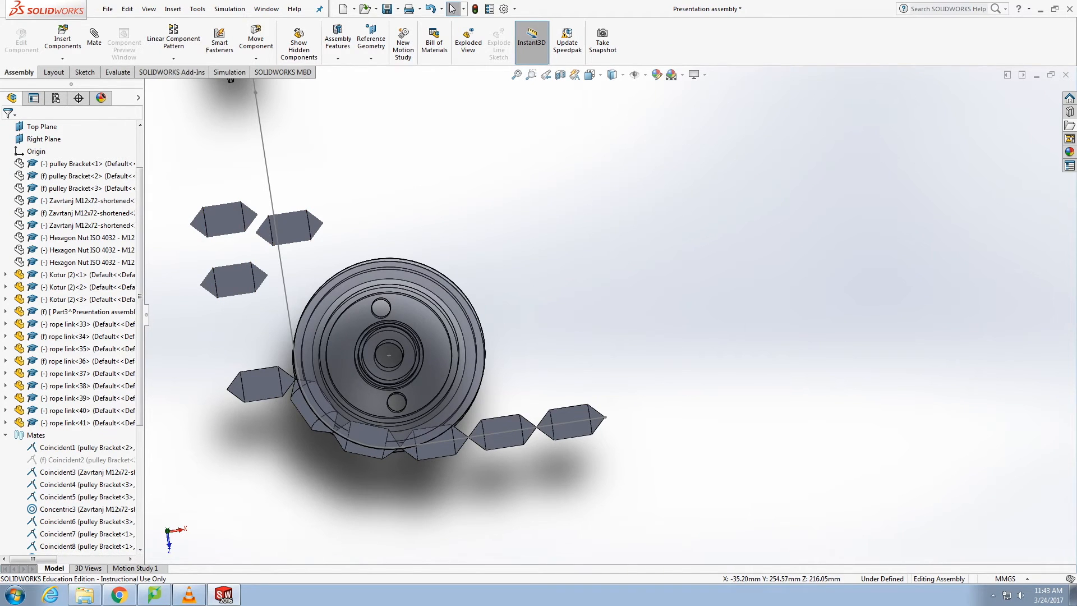
Add a Coincident mate between the seventh rope link's tip and the sixth link's free tip.
left_click(94, 39)
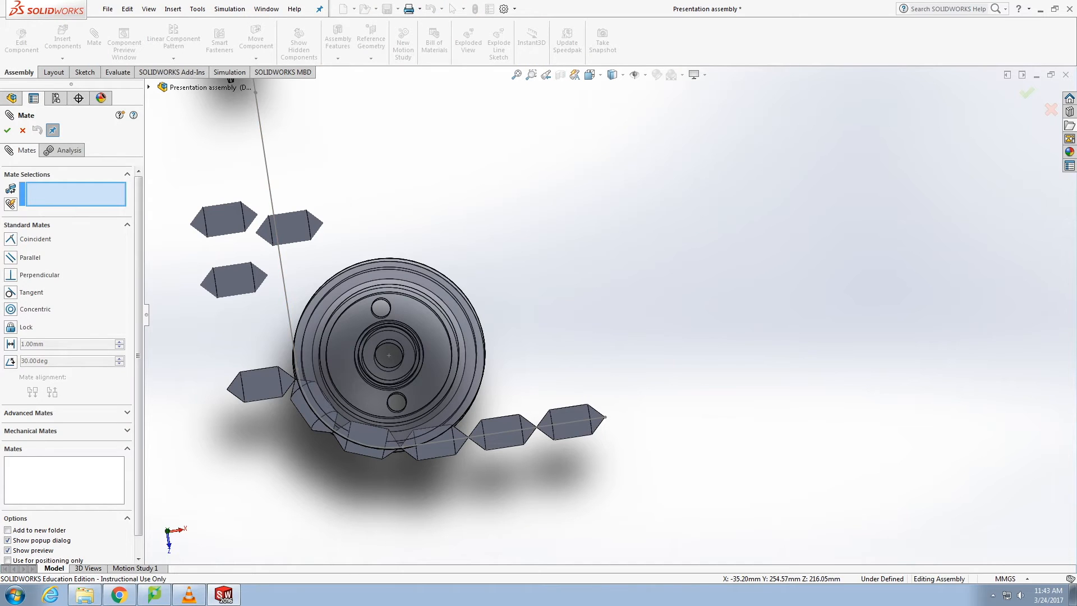
left_click(268, 274)
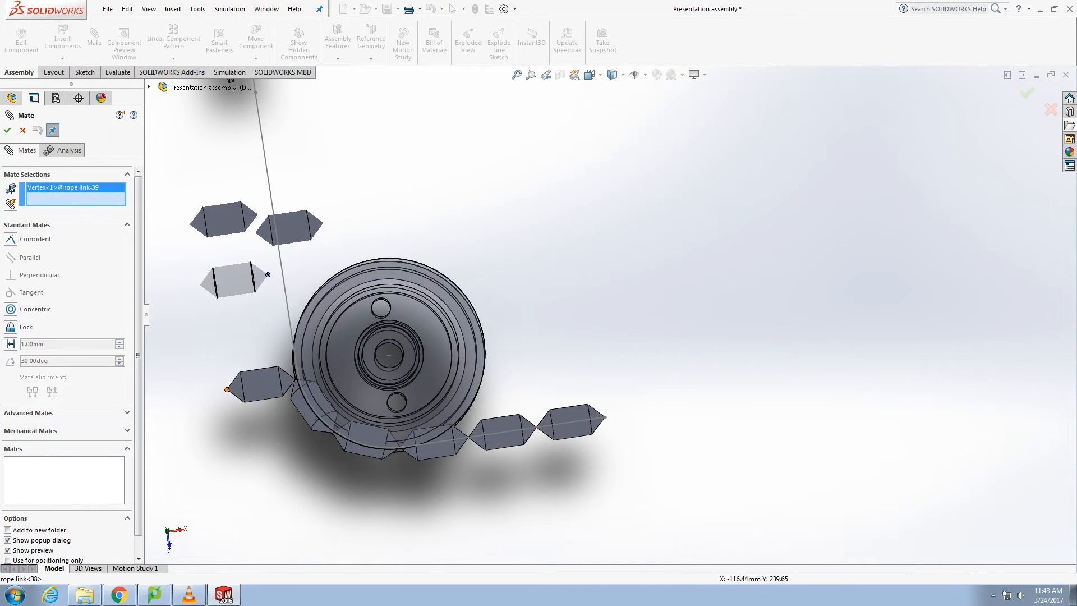
left_click(227, 388)
left_click(212, 407)
scroll(213, 407, "up", 2)
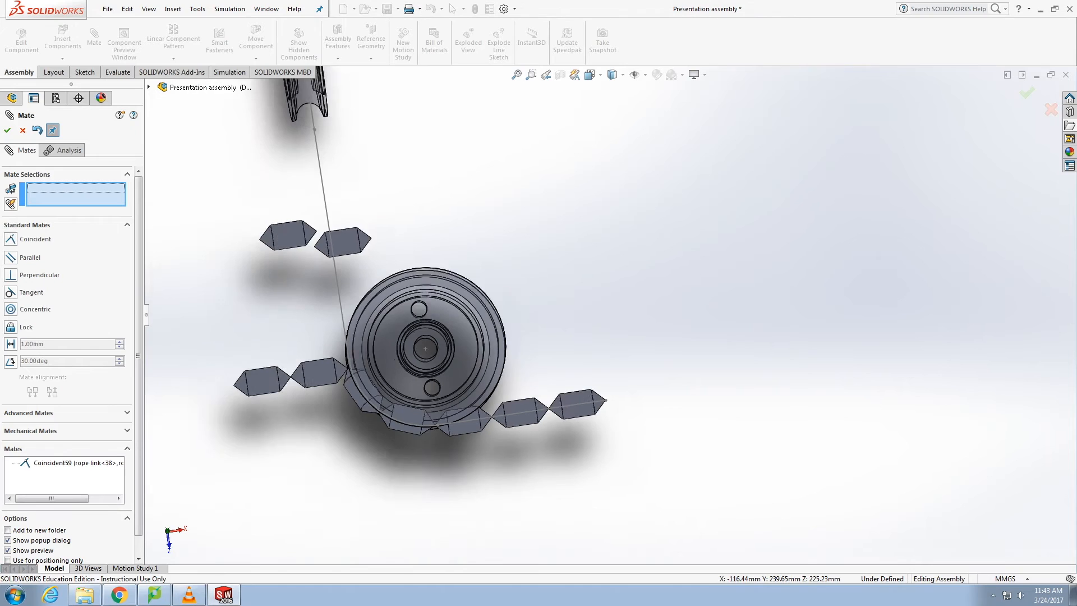
Join the eighth and ninth rope links to the chain's free end with tip-to-tip Coincident mates.
left_click(365, 245)
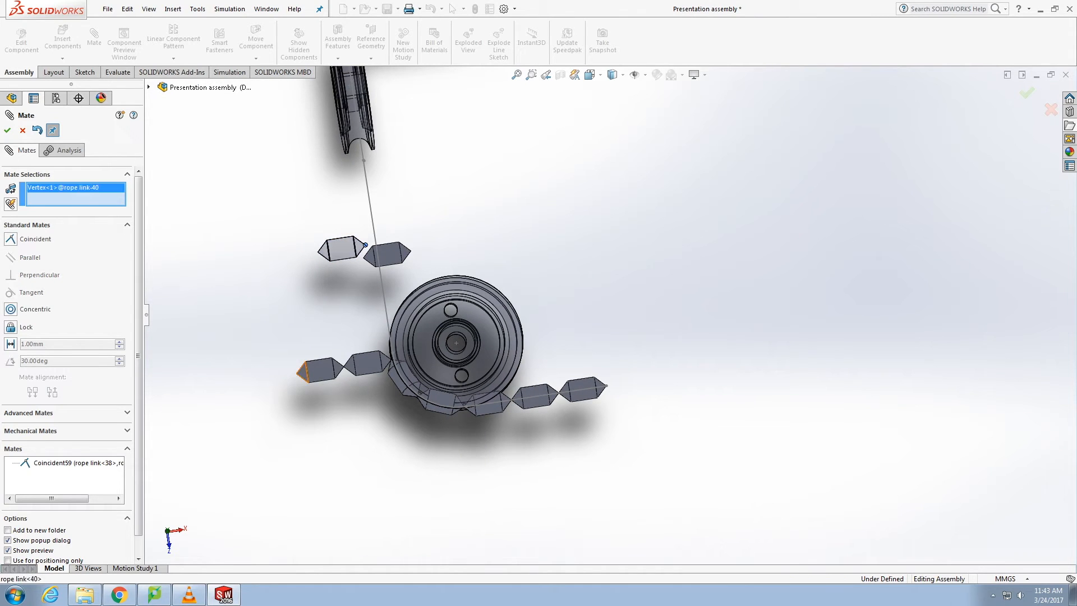
left_click(296, 373)
left_click(331, 351)
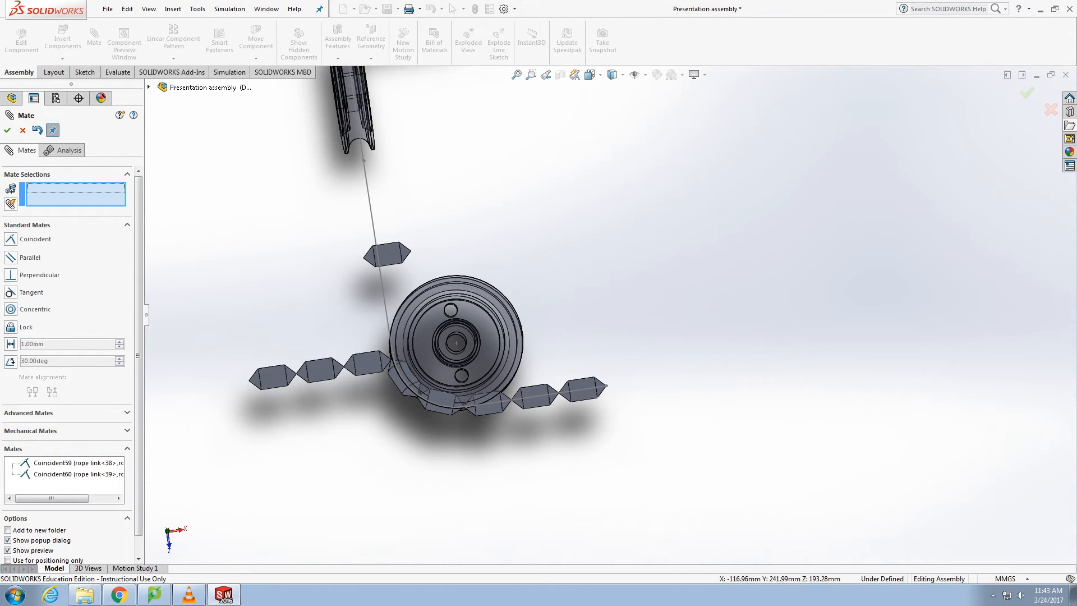
left_click(411, 251)
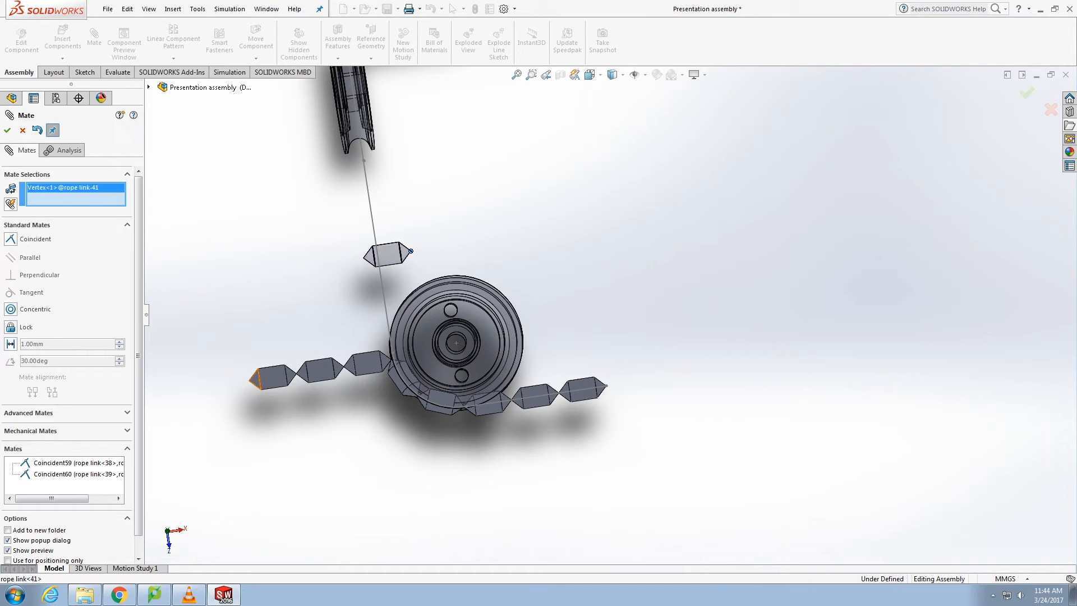
left_click(254, 379)
left_click(306, 390)
Pull the loose chain toward the straight rope line beyond the pulley, and fix the fifth and sixth links along the rim.
left_click_drag(219, 386, 317, 238)
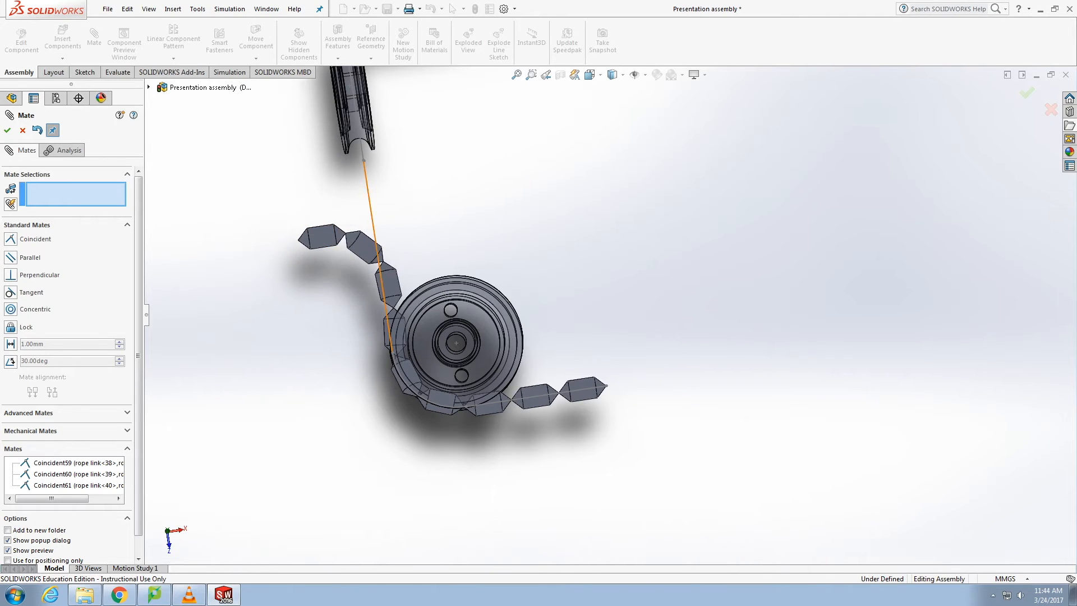
scroll(610, 224, "up", 2)
scroll(606, 235, "down", 4)
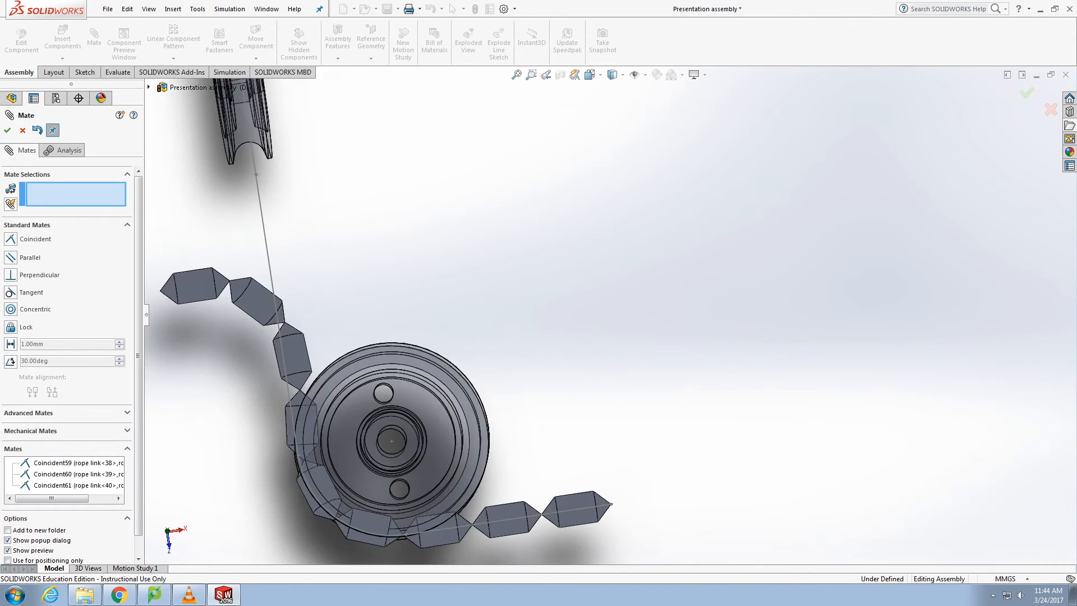
scroll(418, 438, "up", 2)
scroll(418, 448, "down", 4)
right_click(377, 432)
left_click(392, 410)
left_click_drag(343, 312, 340, 322)
right_click(340, 322)
left_click(364, 471)
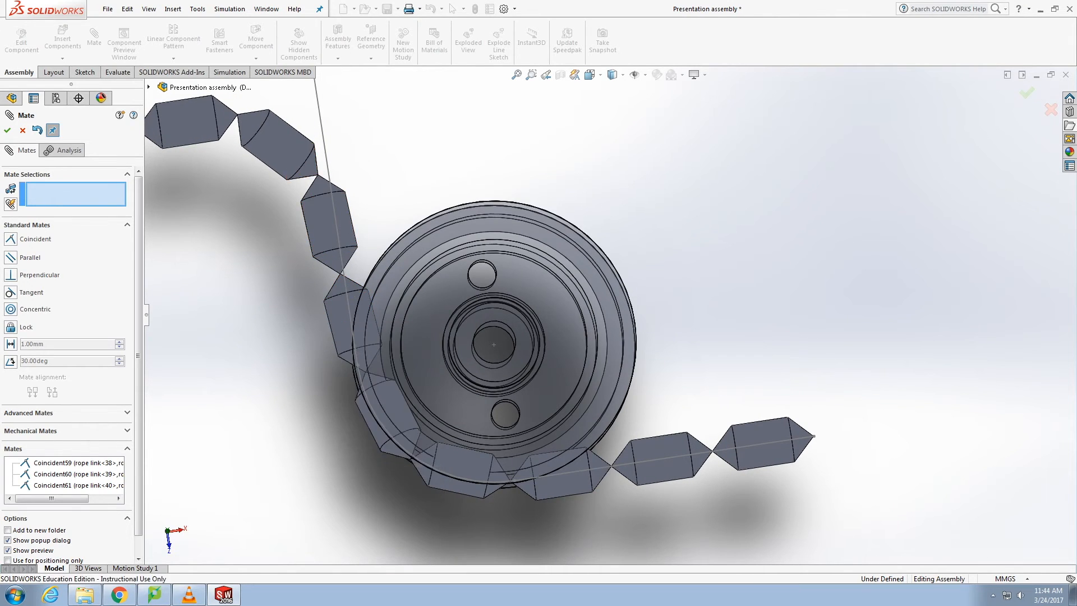
Pull the loose chain onto the straight rope line, fix the seventh link, and pull the last two links toward the line.
scroll(613, 313, "up", 1)
left_click_drag(258, 154, 327, 107)
right_click(370, 243)
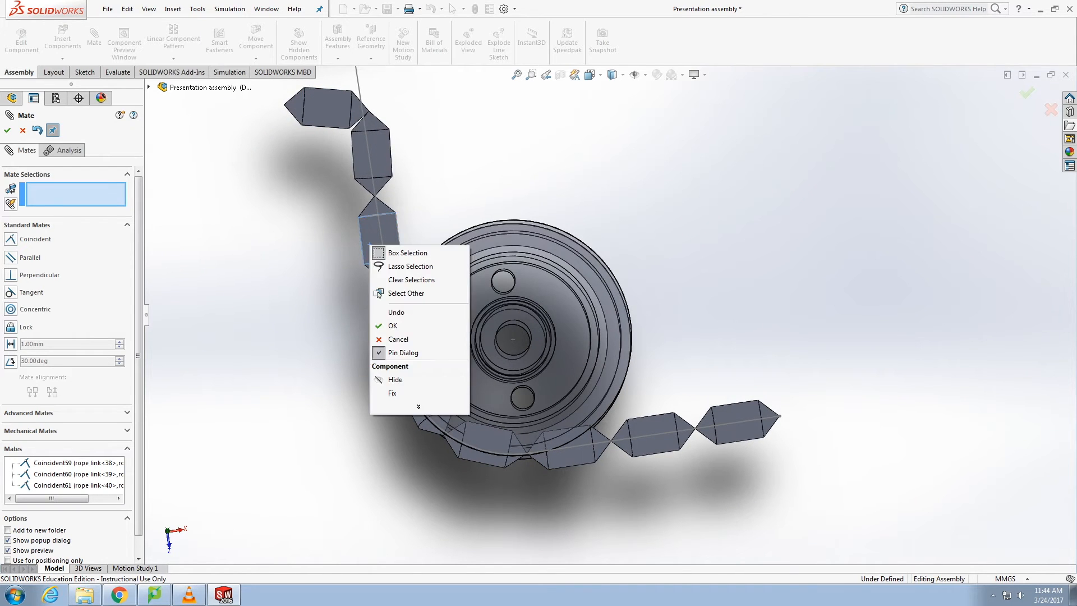
left_click(393, 392)
scroll(610, 315, "up", 1)
scroll(612, 315, "up", 1)
left_click_drag(428, 194, 448, 164)
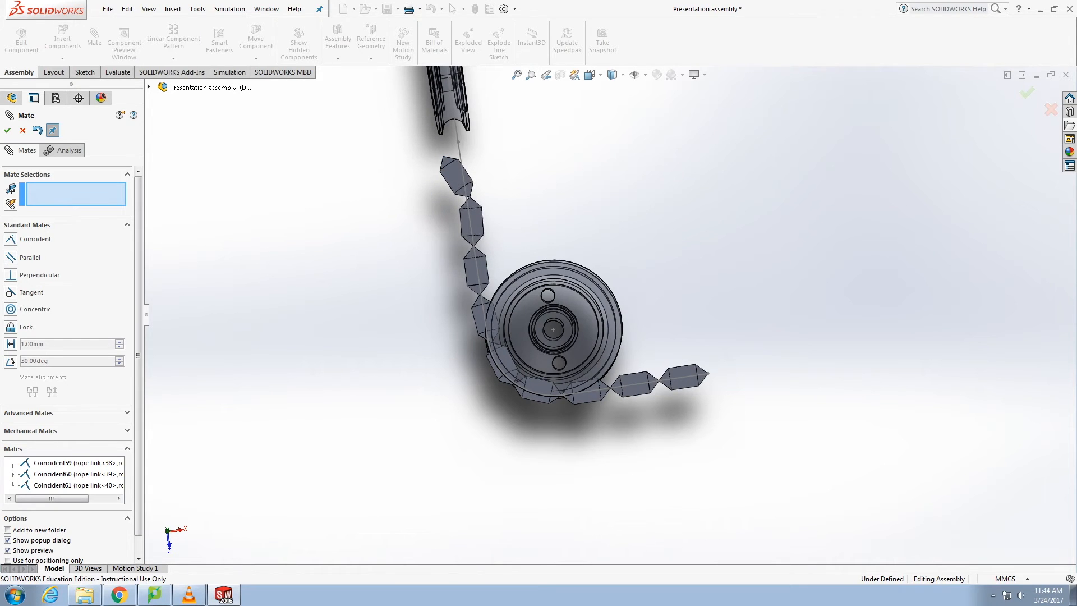
Float the seventh, sixth and fifth rope links where the chain leaves the pulley rim.
scroll(500, 222, "down", 2)
right_click(478, 278)
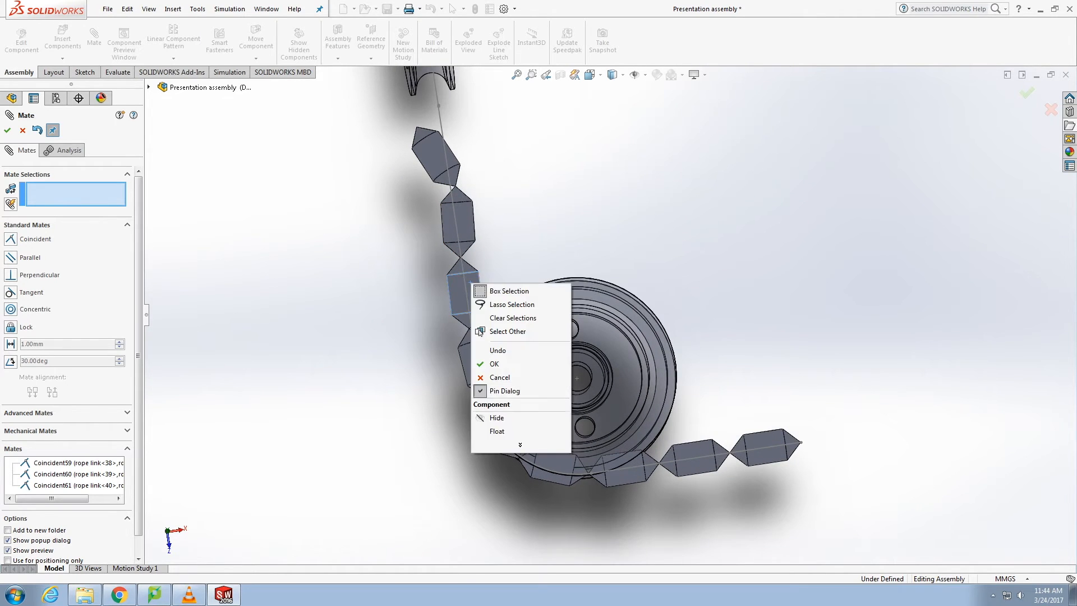
right_click(466, 363)
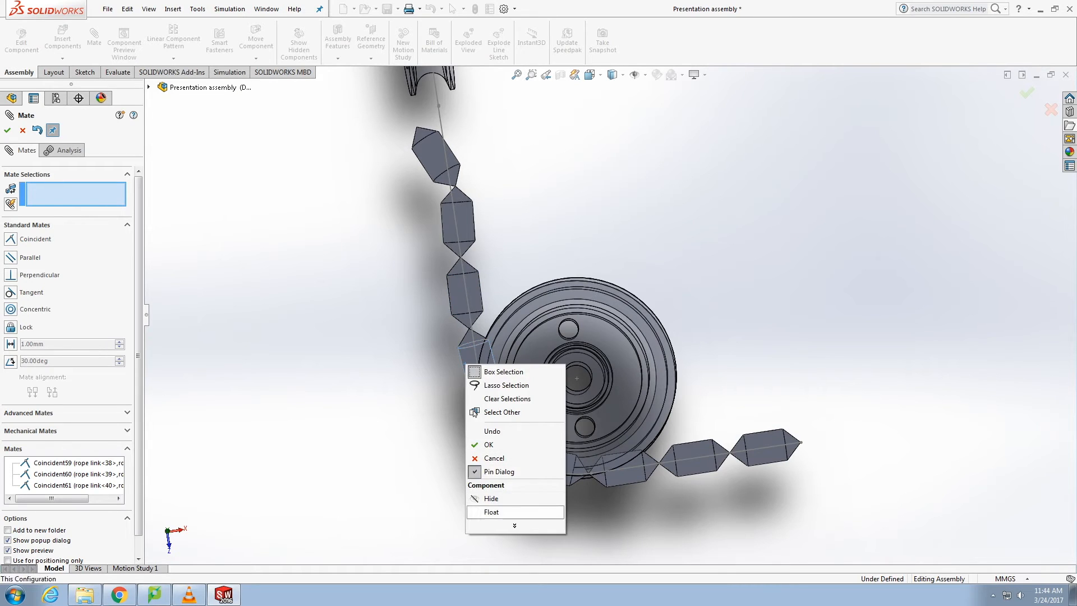
left_click(491, 512)
right_click(496, 445)
left_click(522, 423)
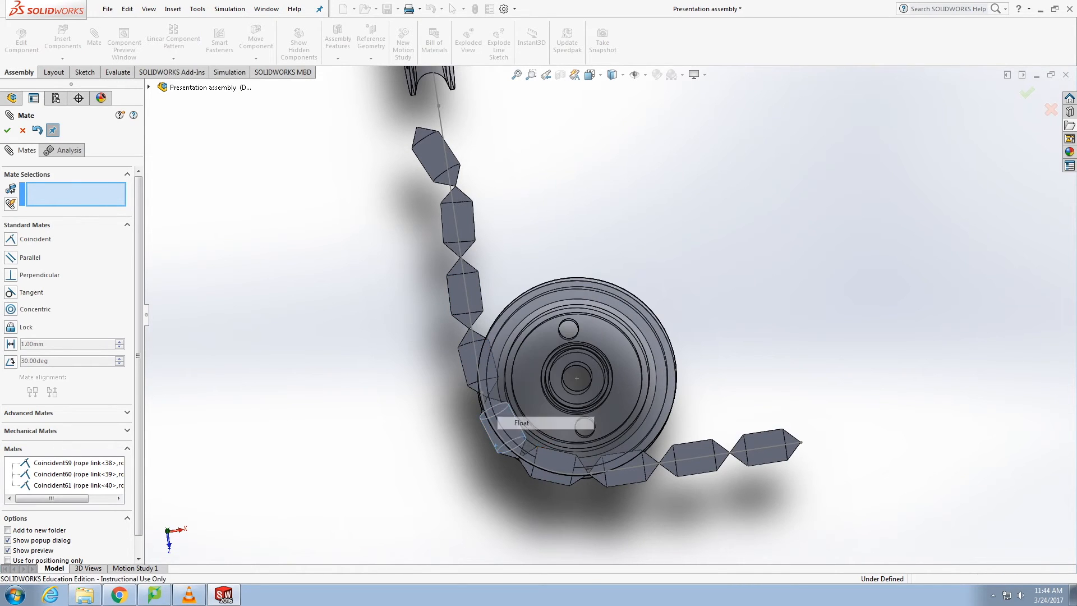
Float the fourth and third rope links under the pulley and leave the Mate command.
right_click(543, 479)
left_click(570, 454)
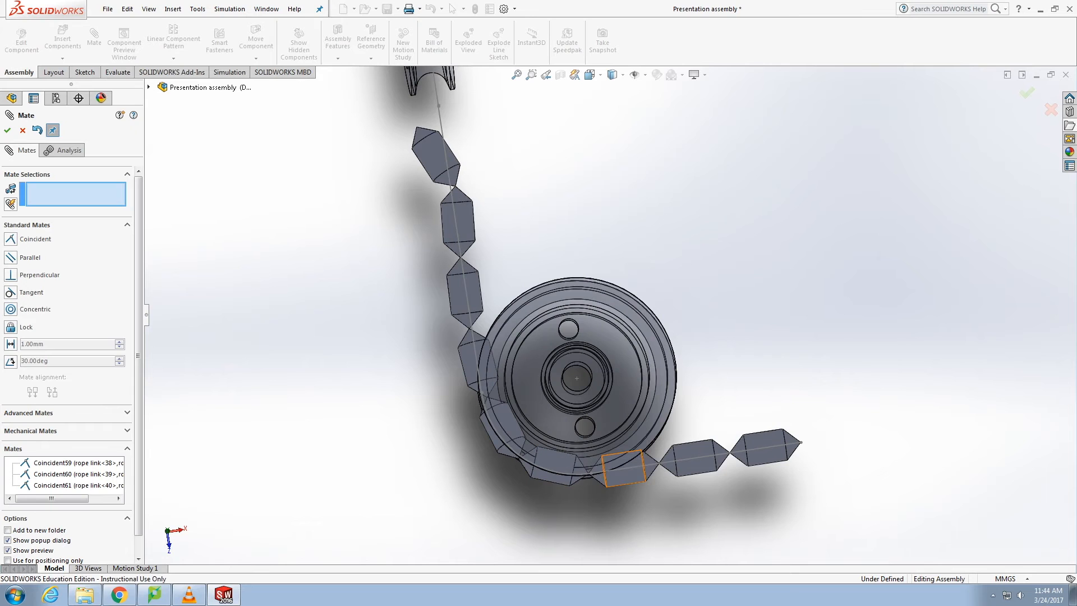
left_click(617, 471)
right_click(618, 478)
left_click(647, 455)
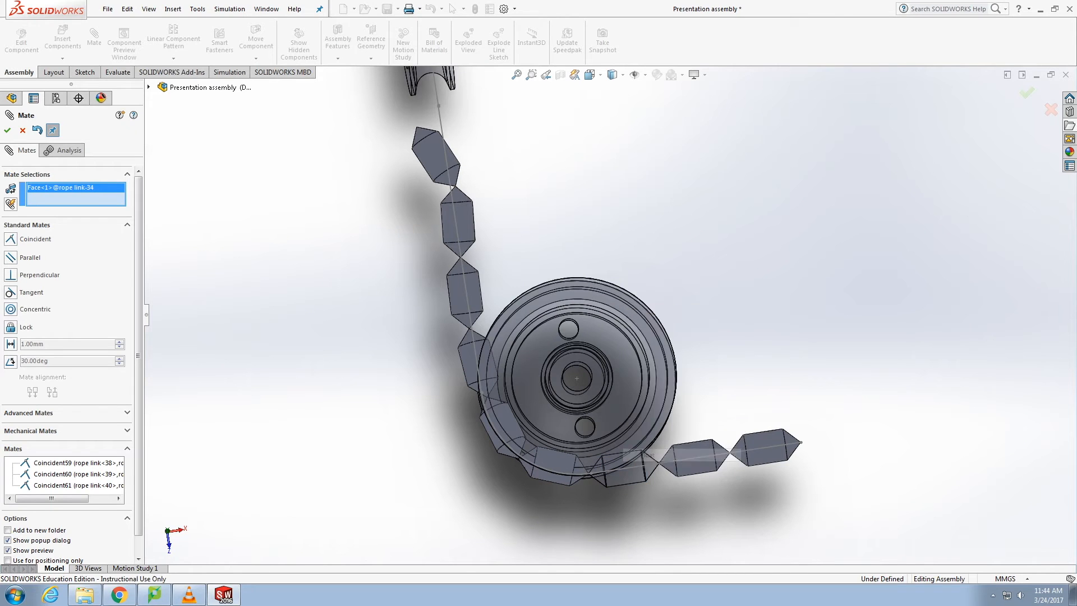
scroll(799, 494, "up", 1)
scroll(803, 496, "down", 3)
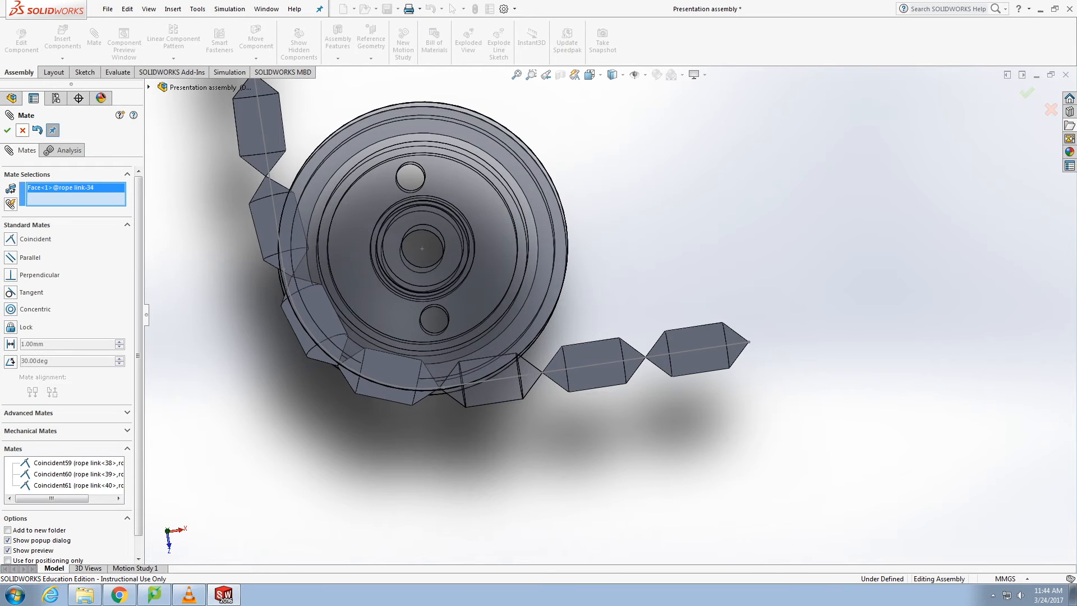
left_click(23, 130)
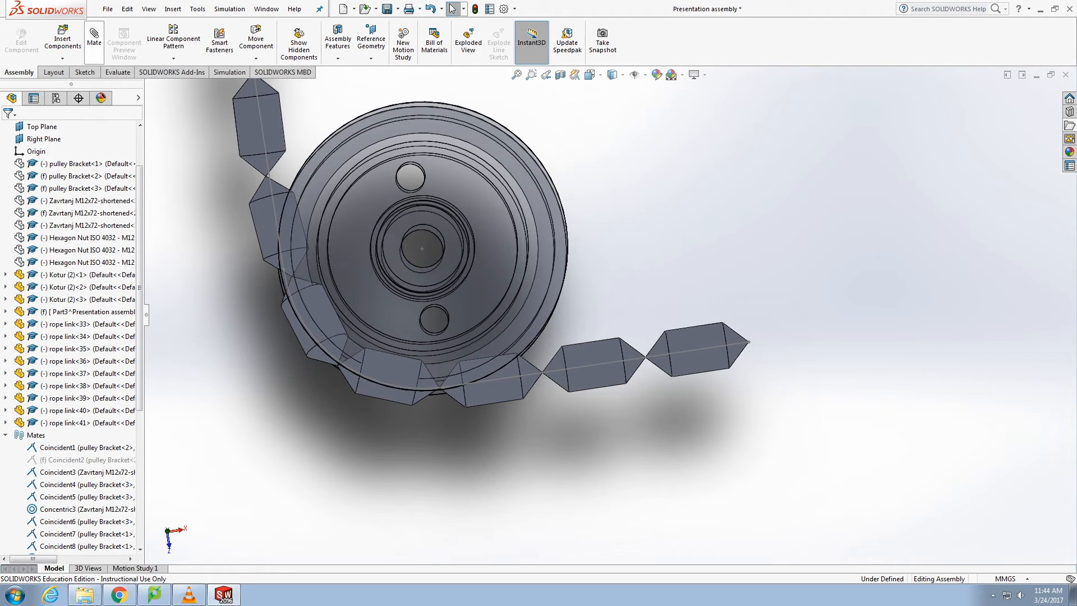
Add a Parallel mate between the third rope link's face and the straight 3D sketch line running toward the first link.
left_click(94, 36)
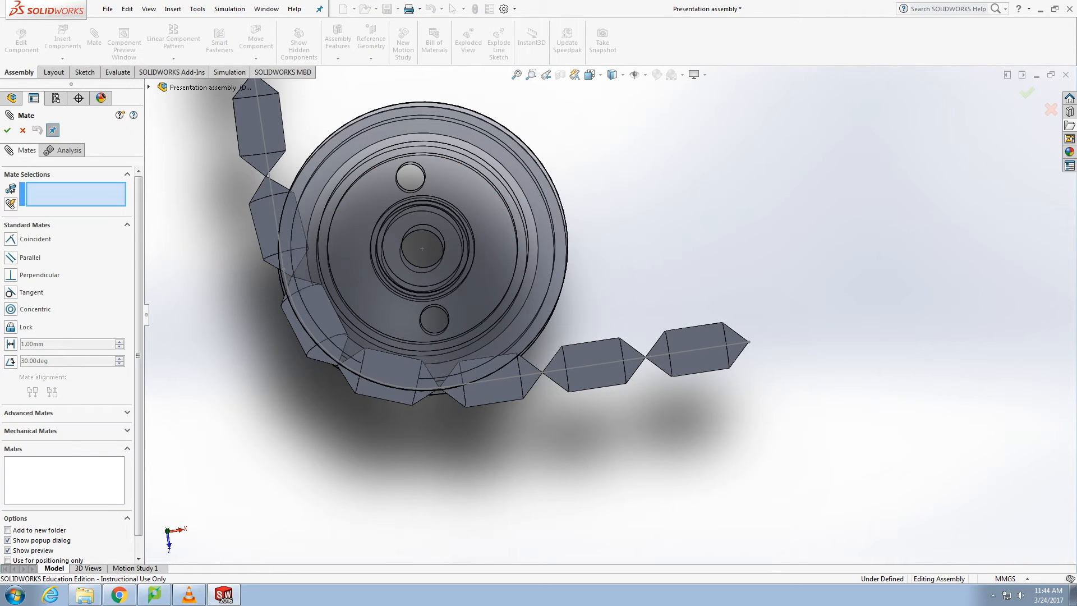
left_click(491, 381)
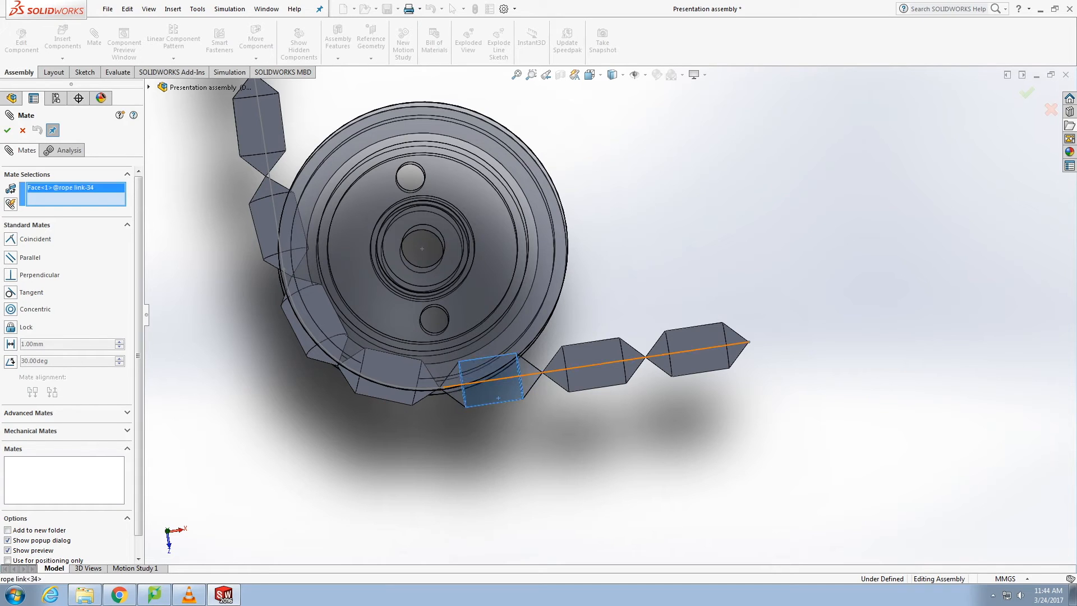
left_click(477, 383)
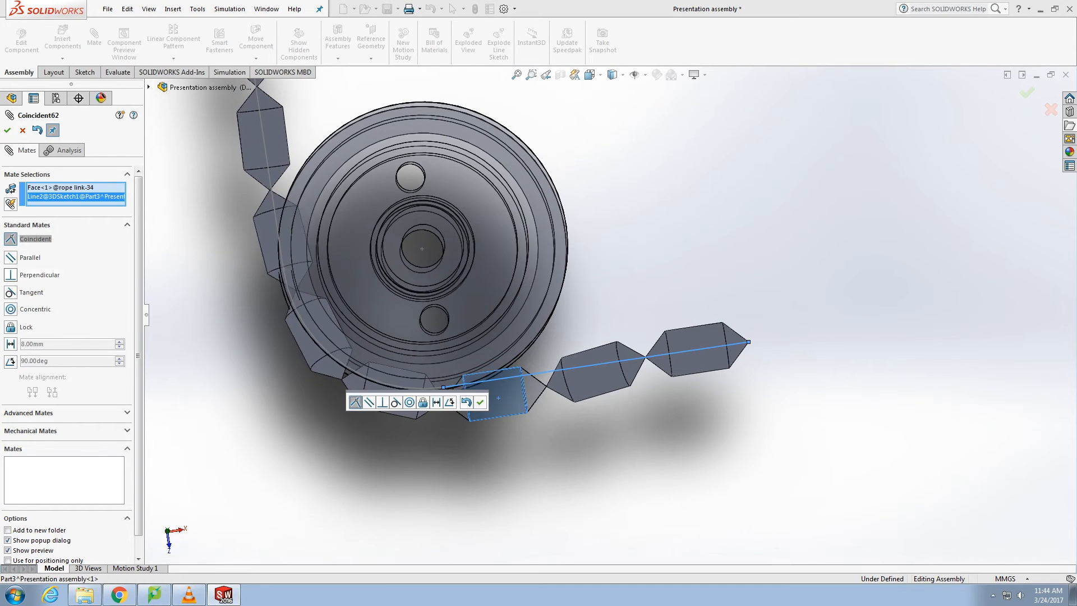
left_click(11, 257)
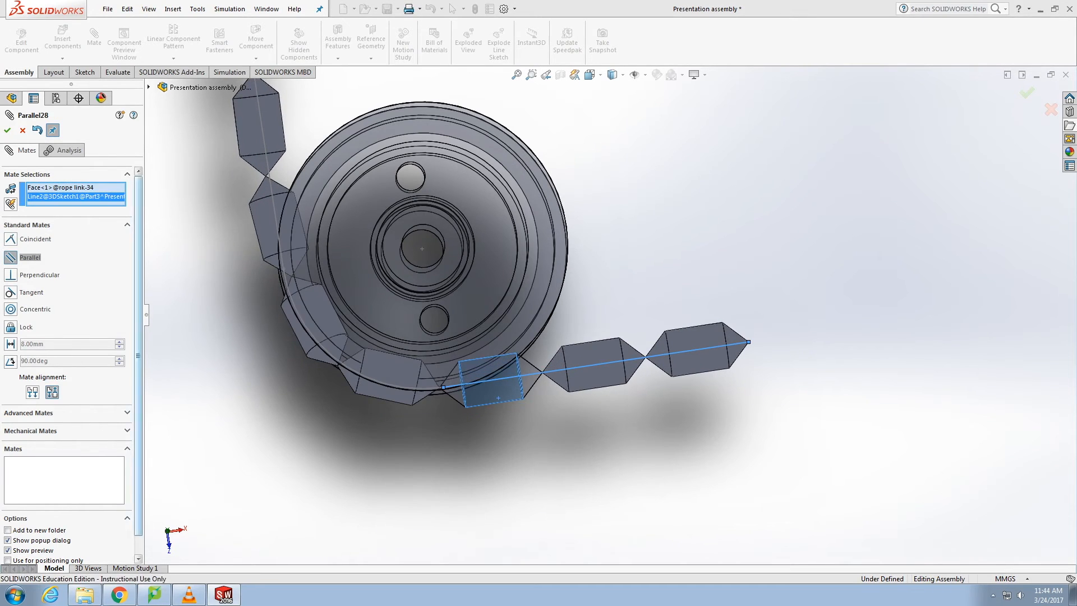
left_click(7, 131)
Fix the sixth rope link where the chain leaves the pulley rim for the straight run.
scroll(434, 120, "up", 3)
scroll(434, 120, "down", 2)
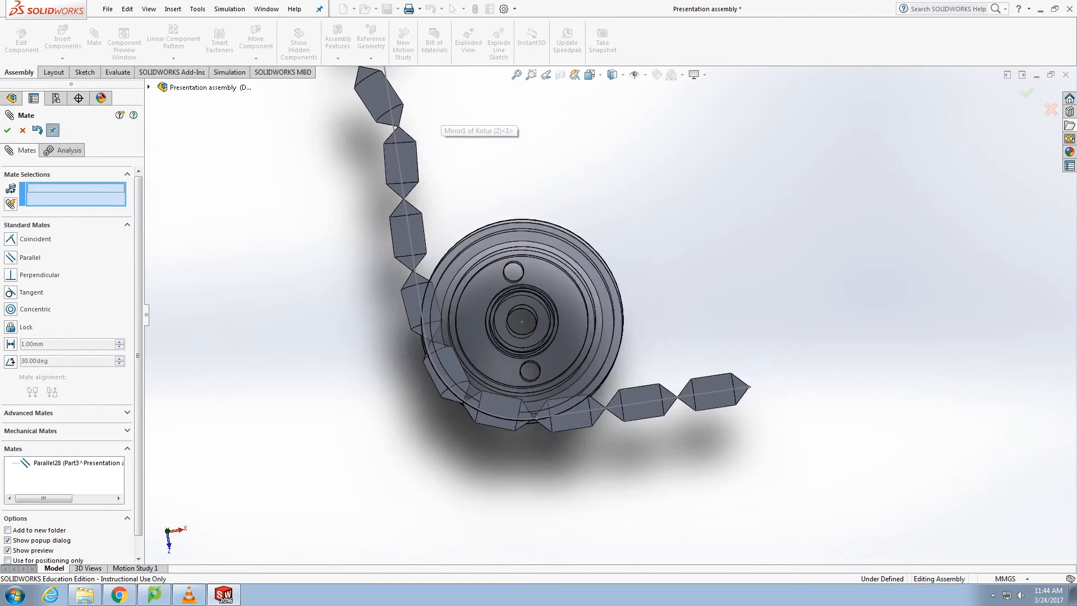
scroll(434, 120, "up", 1)
scroll(434, 120, "down", 1)
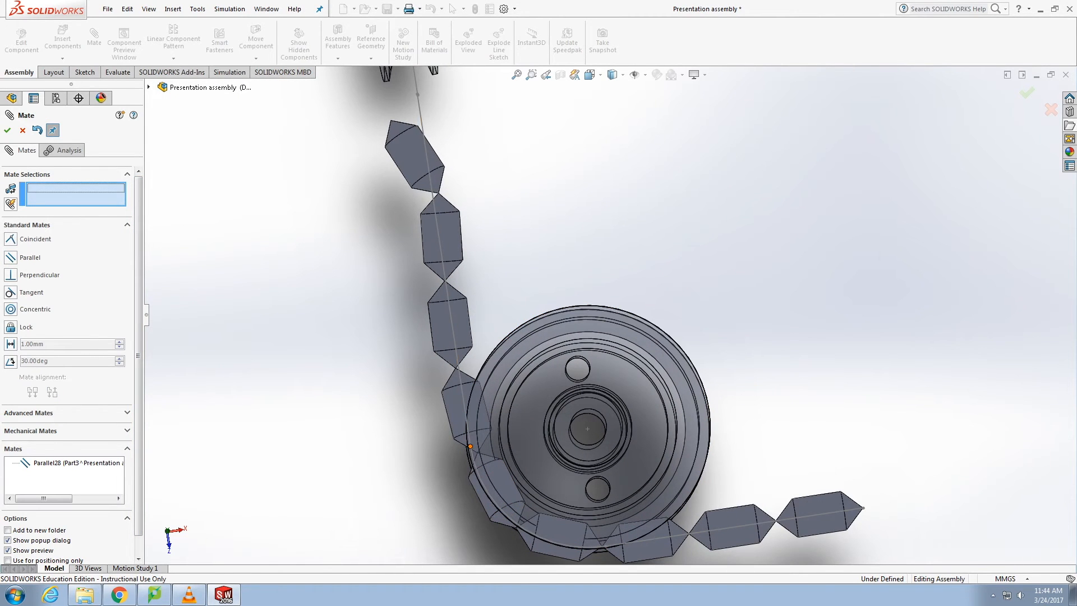
right_click(461, 420)
left_click(480, 398)
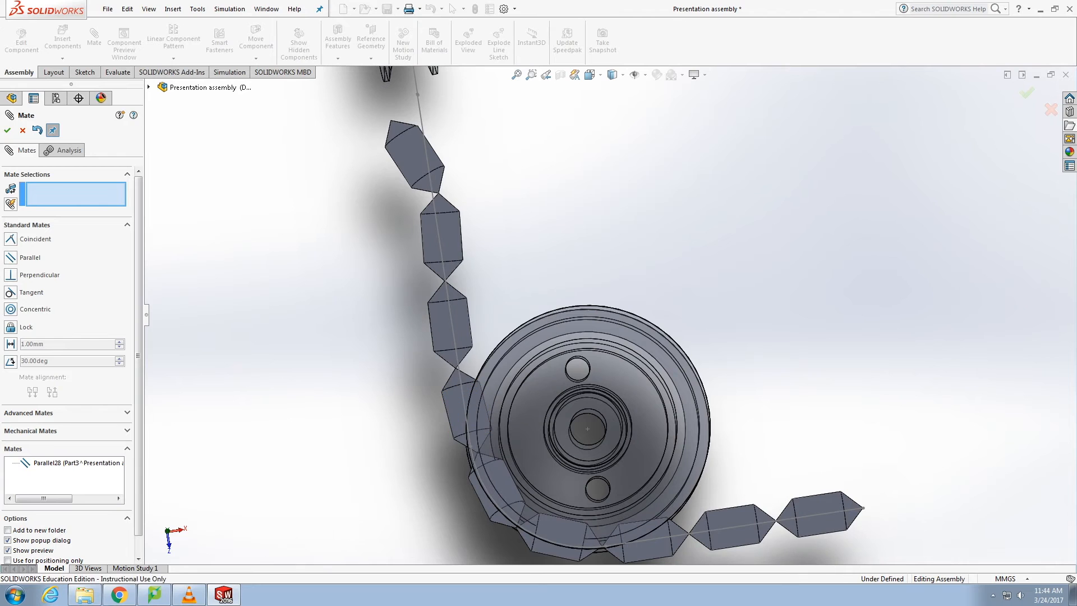
Add a Parallel mate between the ninth rope link's face and the straight sketch line toward the next pulley.
left_click(415, 157)
left_click(420, 111)
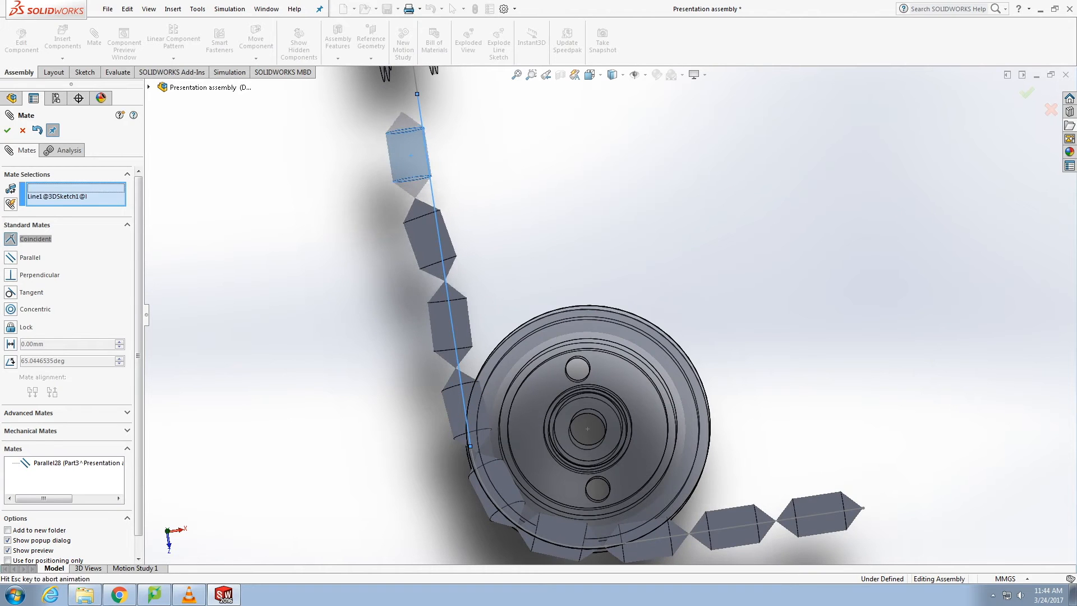
left_click(12, 258)
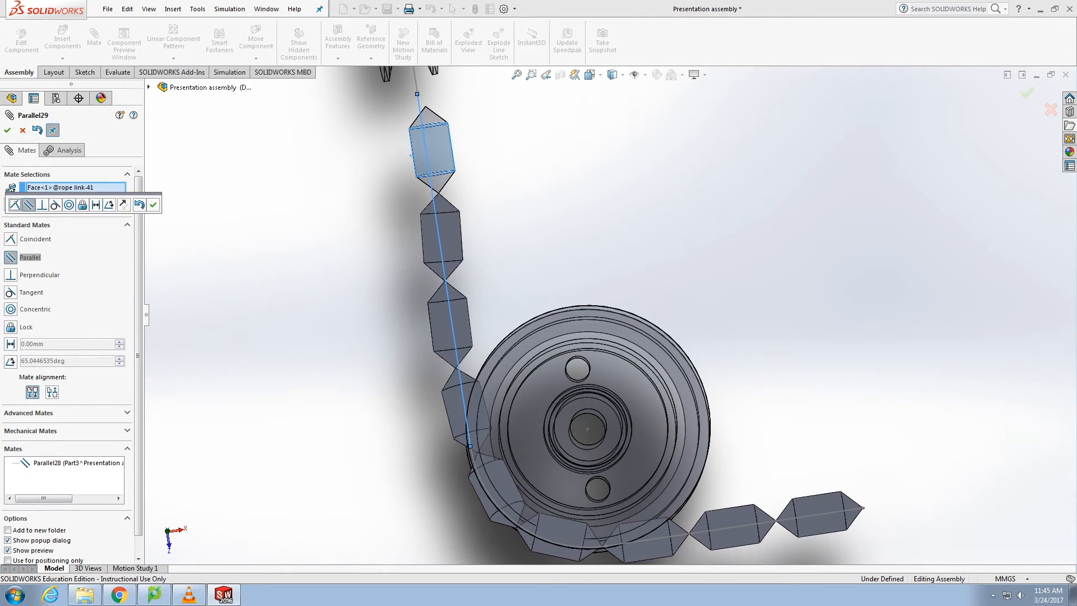
left_click(154, 205)
Make the eighth rope link parallel to the same straight sketch line with a Parallel mate.
left_click(439, 240)
left_click(420, 113)
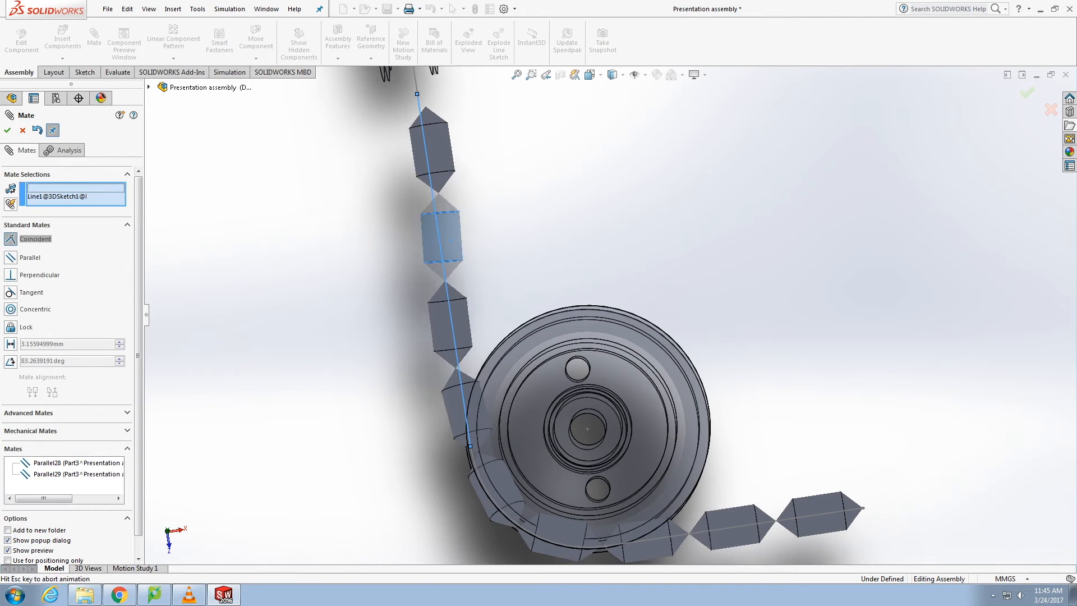
left_click(11, 258)
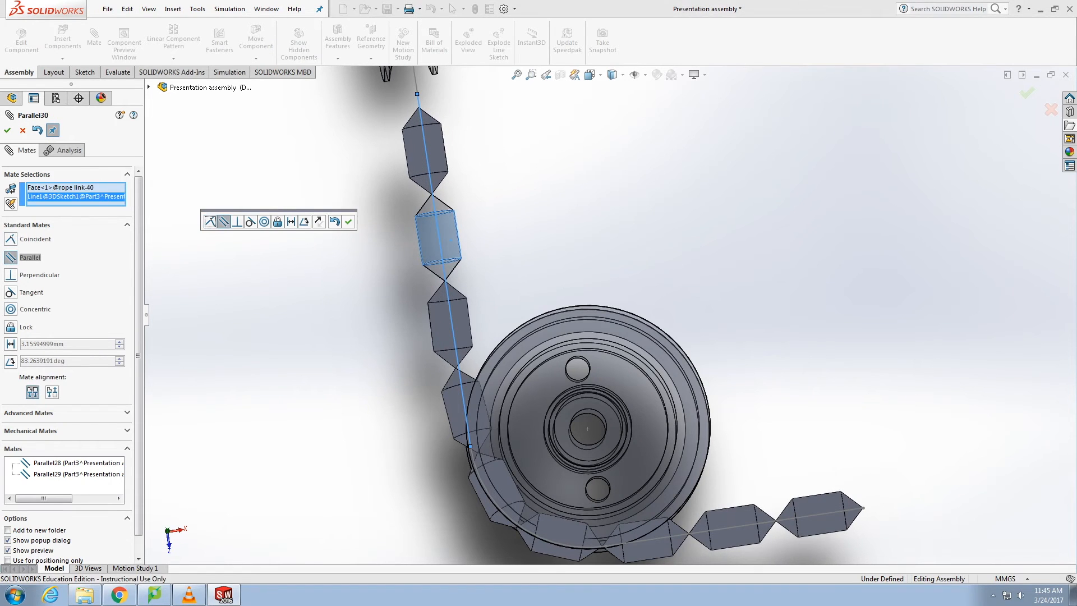
key("Return")
Add a Parallel mate between the seventh rope link and the straight sketch line between the pulleys.
left_click(450, 325)
left_click(439, 238)
left_click(11, 257)
key("Return")
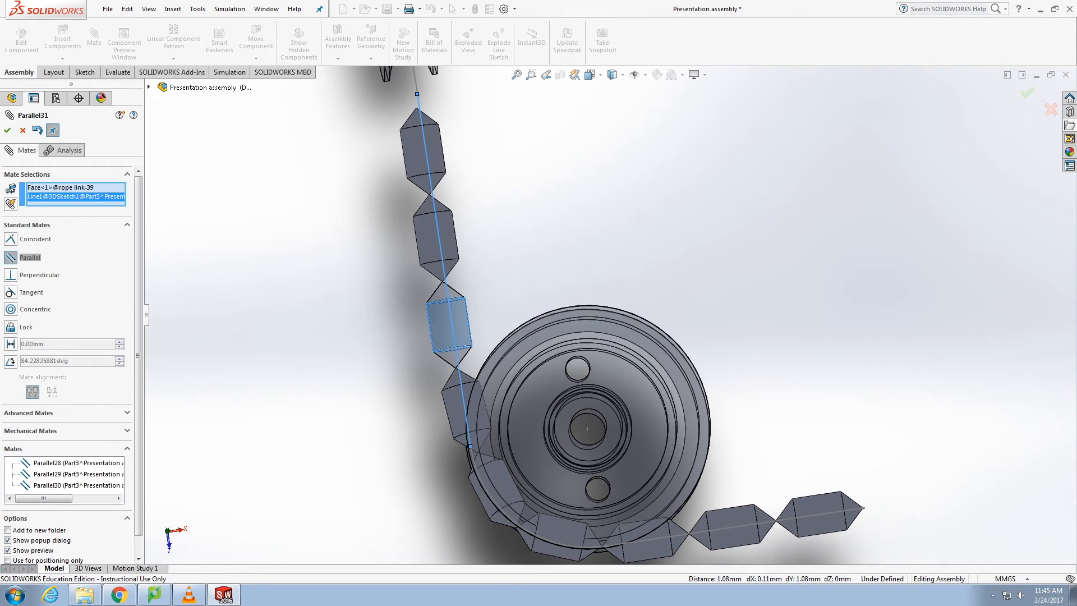
Leave the Mate command and float the sixth rope link.
scroll(382, 367, "down", 1)
scroll(641, 461, "up", 2)
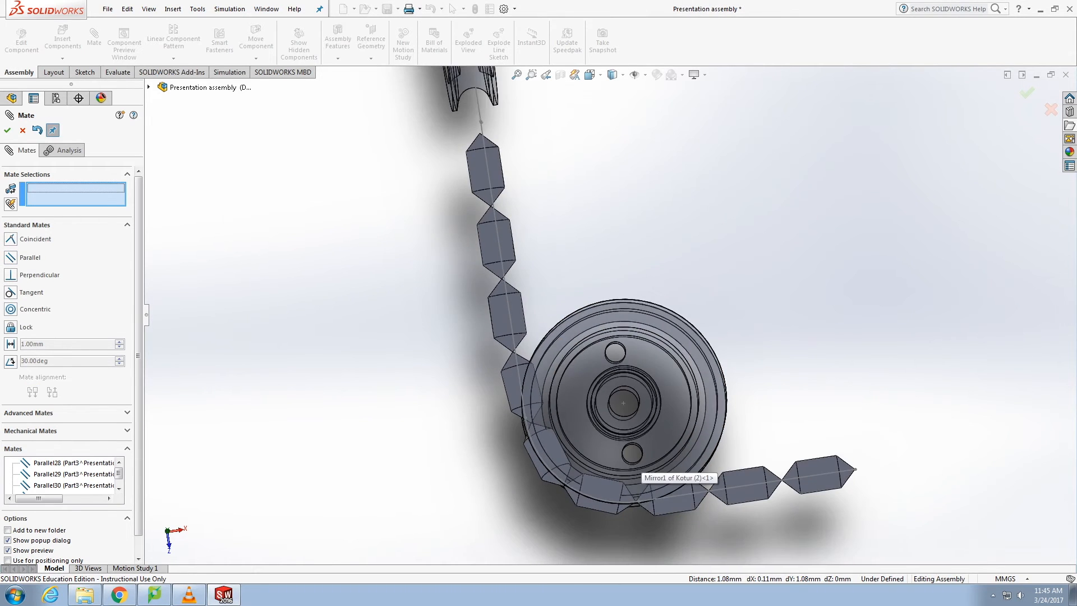
scroll(645, 460, "down", 2)
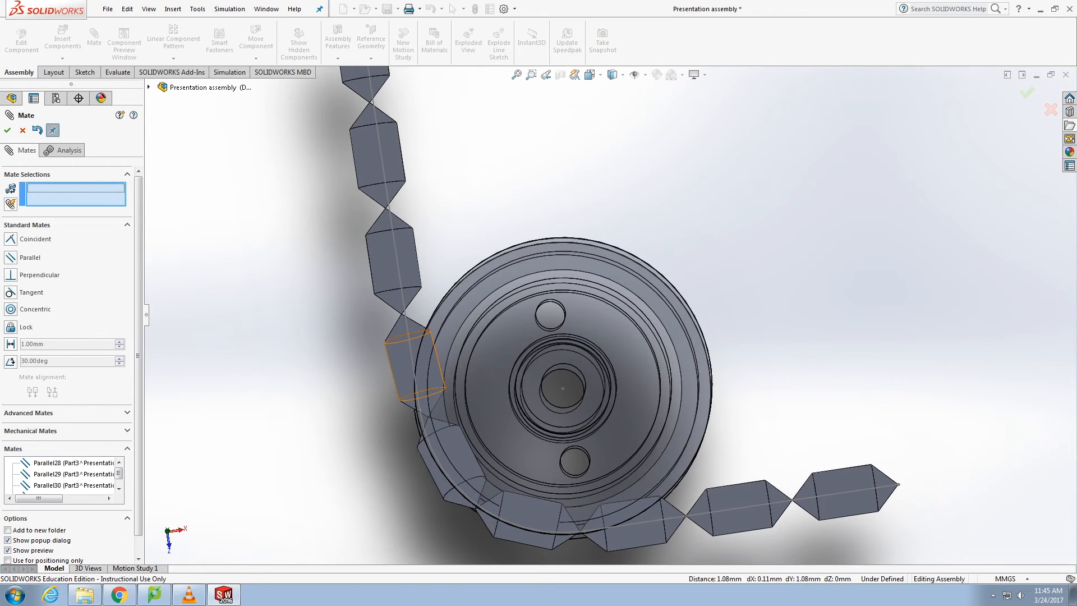
left_click(401, 372)
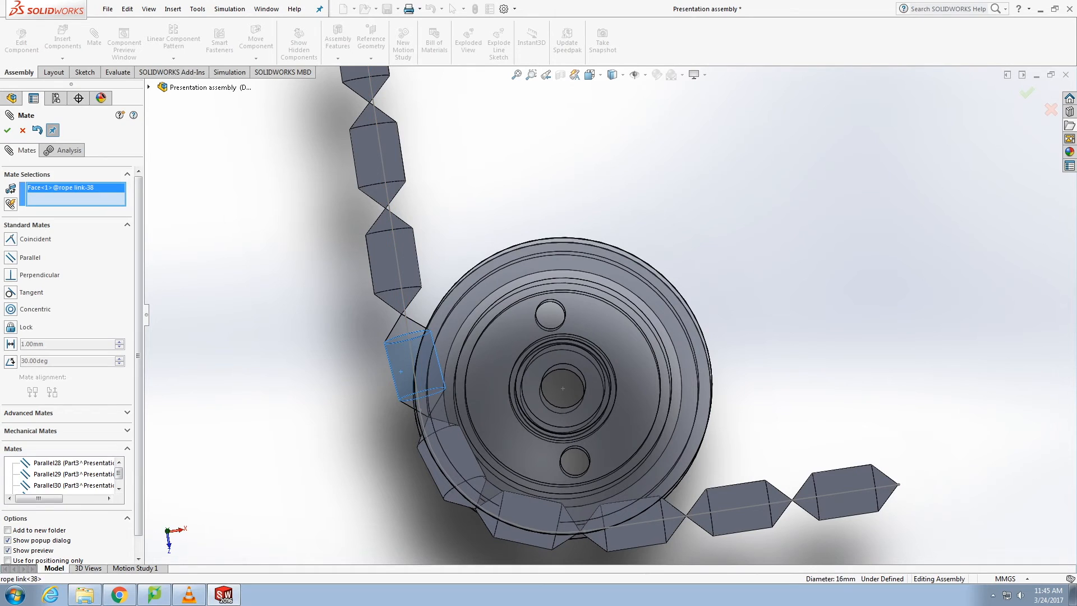
key("Escape")
right_click(401, 359)
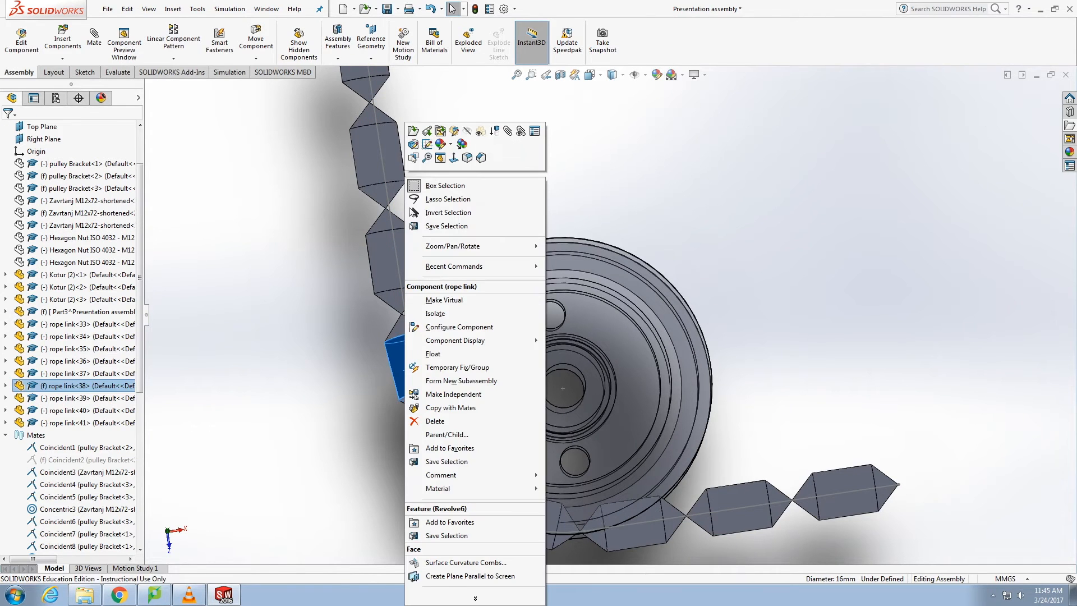
left_click(432, 353)
Check the fifth, fourth and first rope links for whether they are fixed or floating.
scroll(421, 404, "up", 2)
scroll(420, 404, "down", 2)
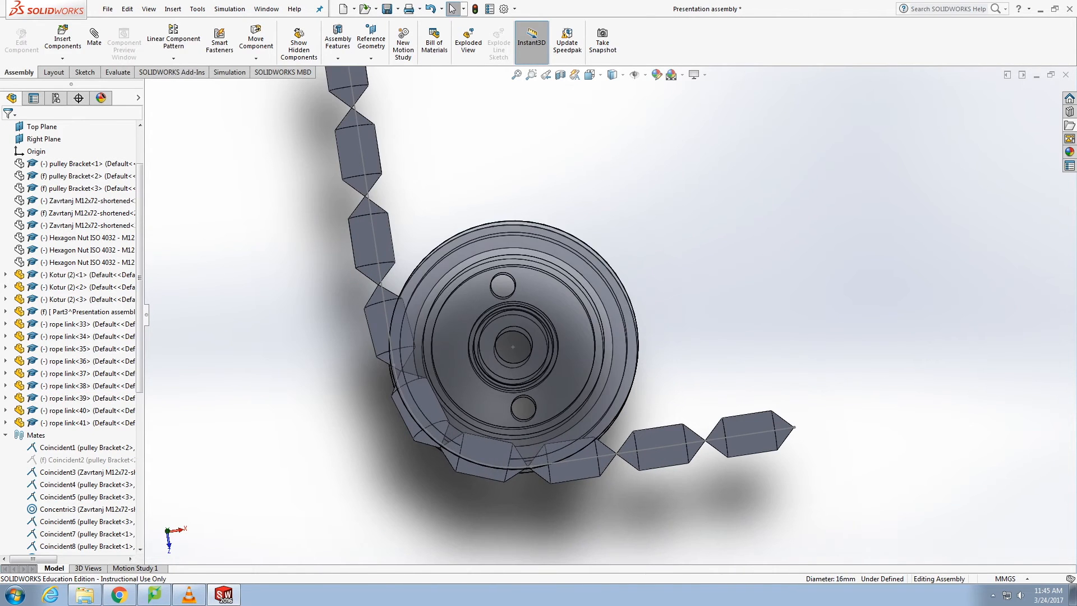
right_click(409, 407)
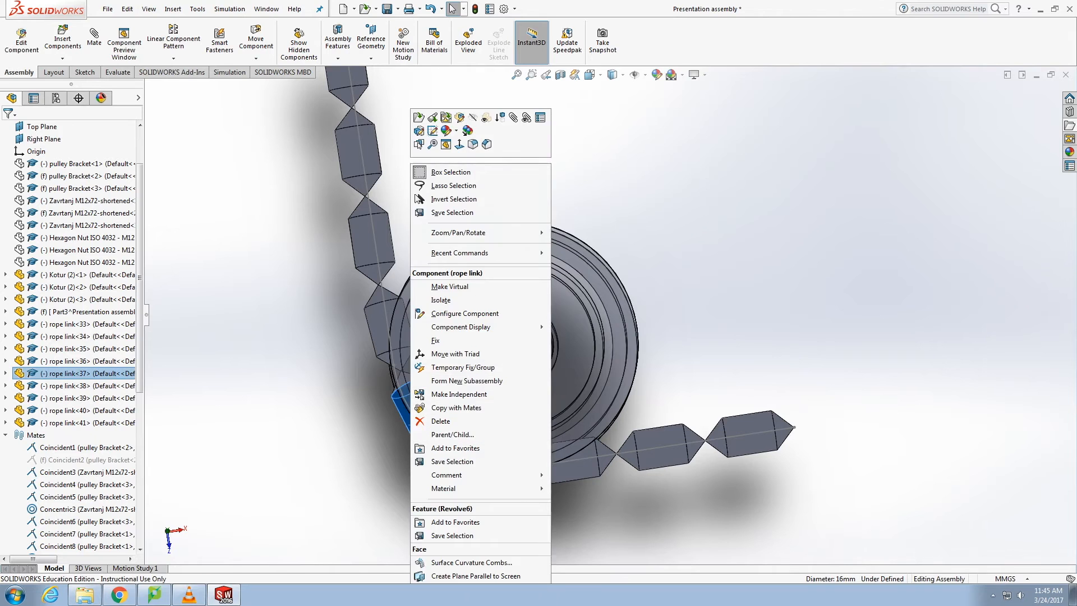
left_click(564, 522)
right_click(498, 463)
left_click(657, 501)
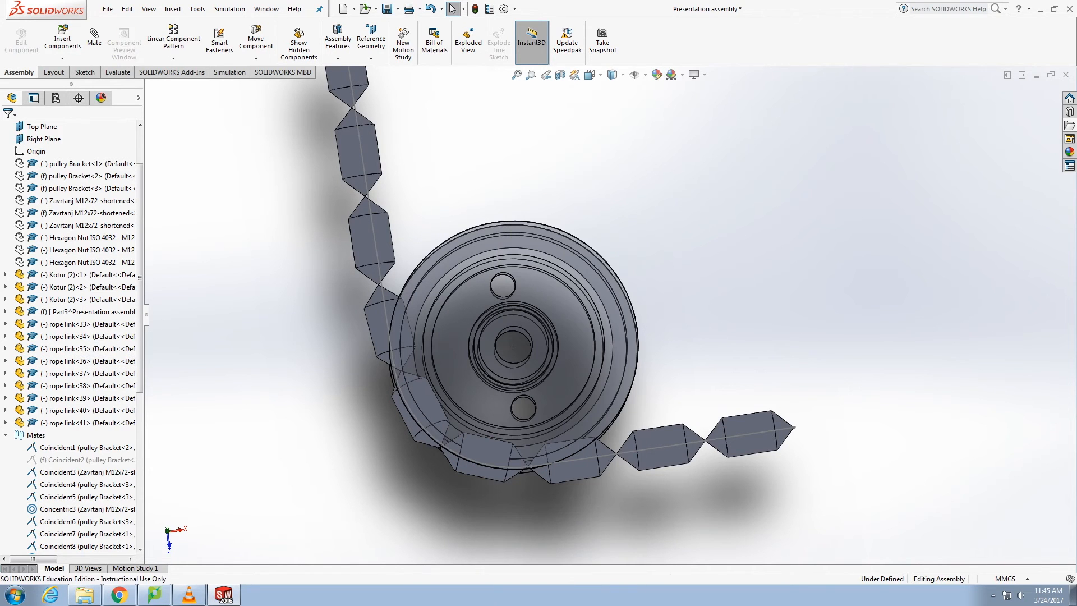
right_click(736, 435)
left_click(715, 497)
scroll(185, 485, "up", 1)
scroll(185, 485, "down", 1)
scroll(185, 485, "up", 2)
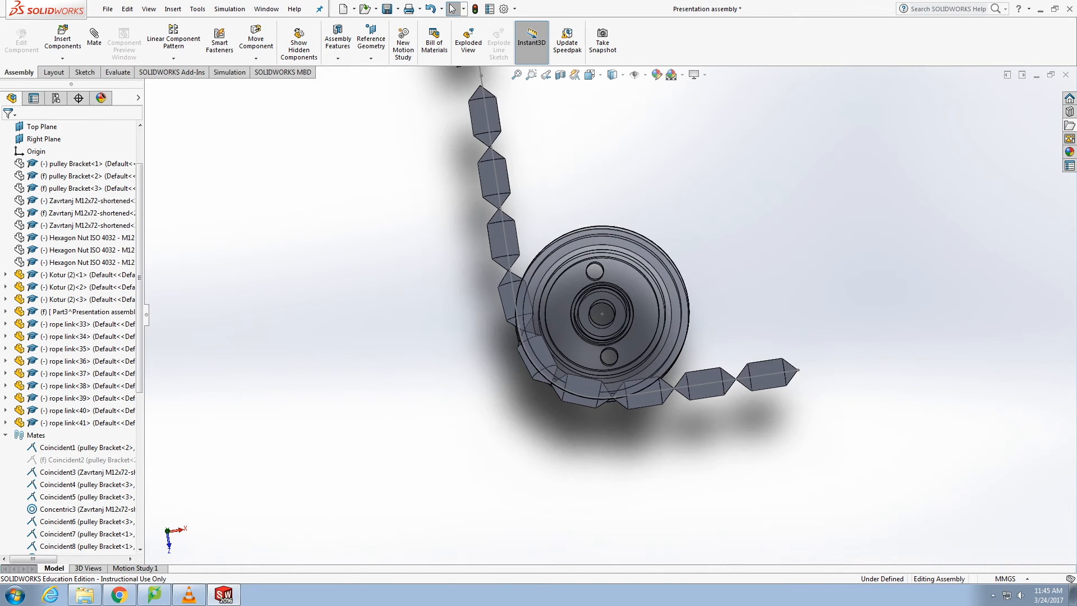
scroll(819, 323, "down", 1)
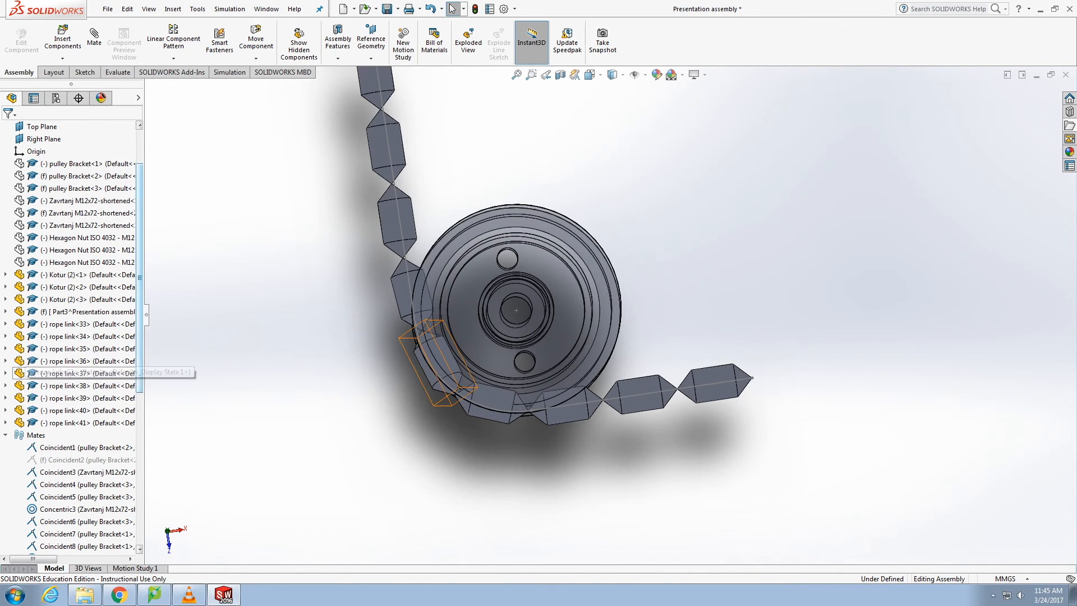
Fix the first rope link at the outer end of the chain.
scroll(73, 337, "down", 4)
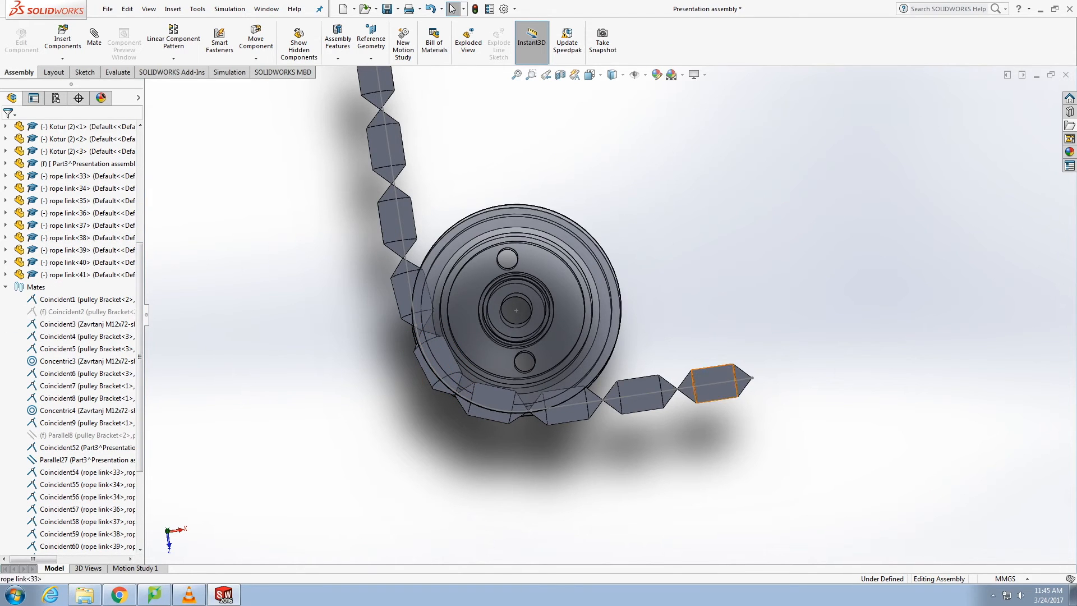
right_click(718, 390)
left_click(743, 340)
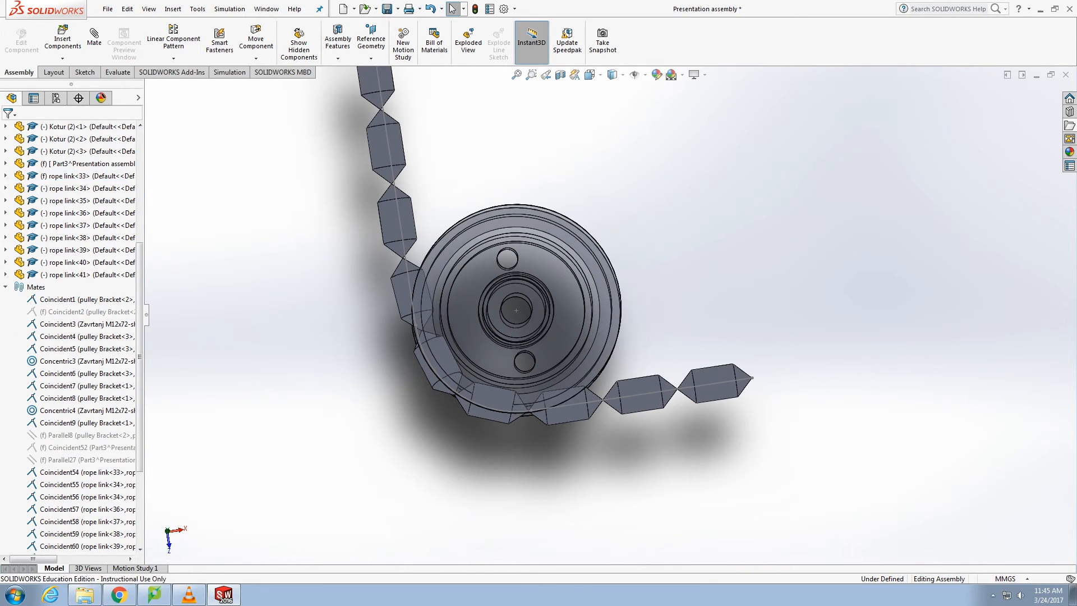
Delete the greyed-out Coincident52 mate of the path sketch part and confirm the deletion.
scroll(73, 337, "down", 2)
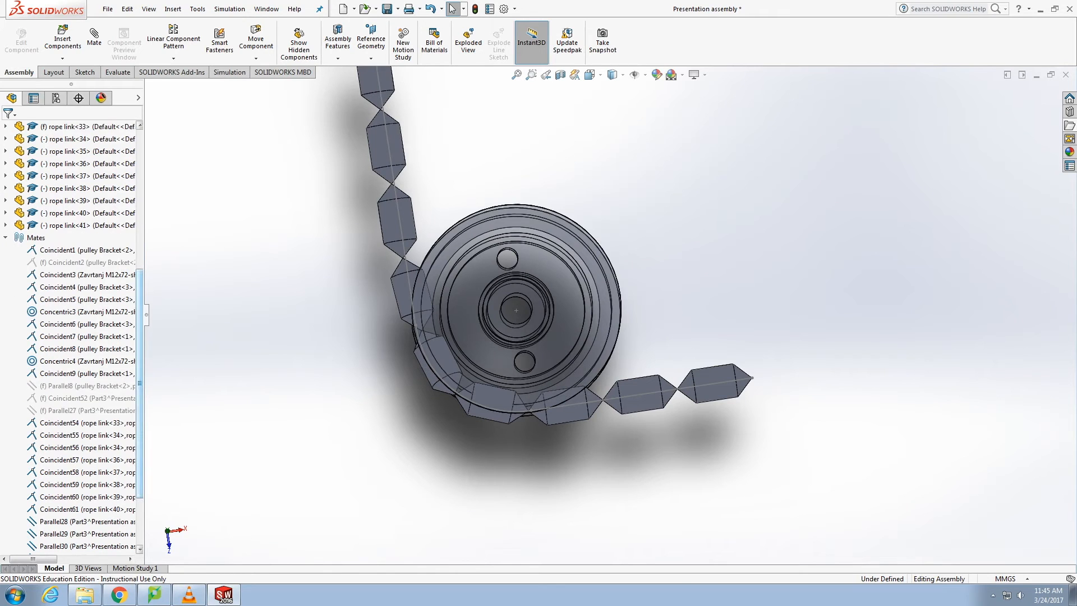
right_click(84, 396)
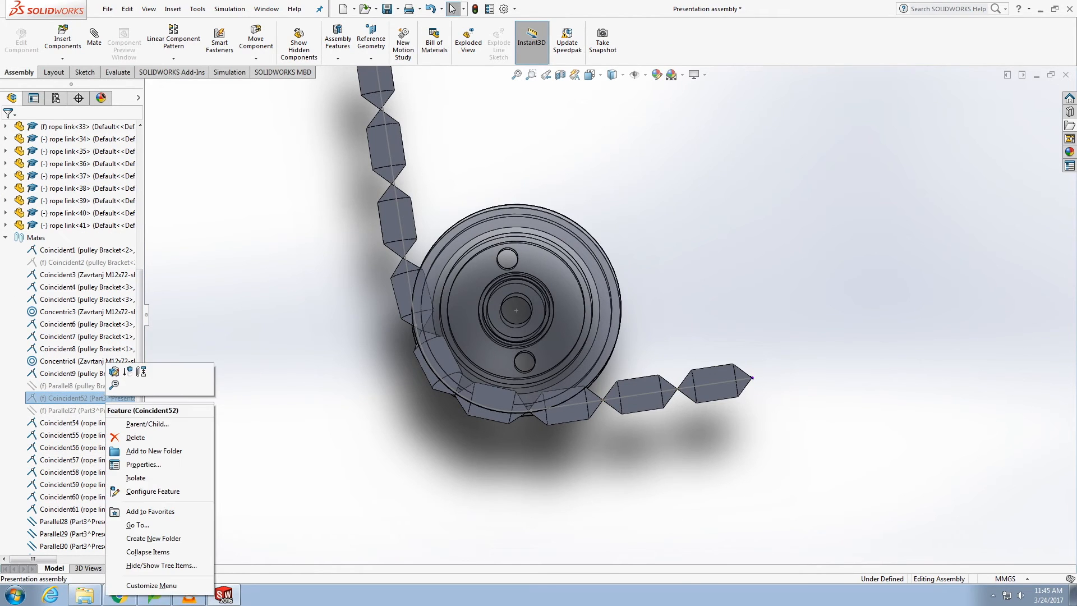
left_click(129, 438)
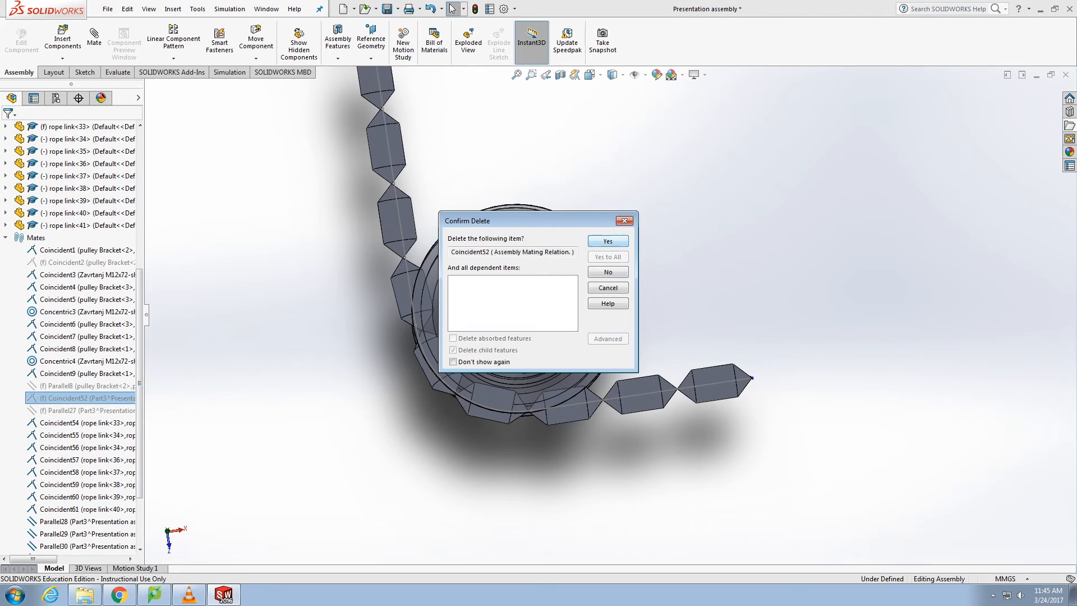
key("Return")
Add a Perpendicular mate between the pulley's bore face and the fourth rope link's cylindrical face, and leave the Mate command.
scroll(755, 314, "up", 1)
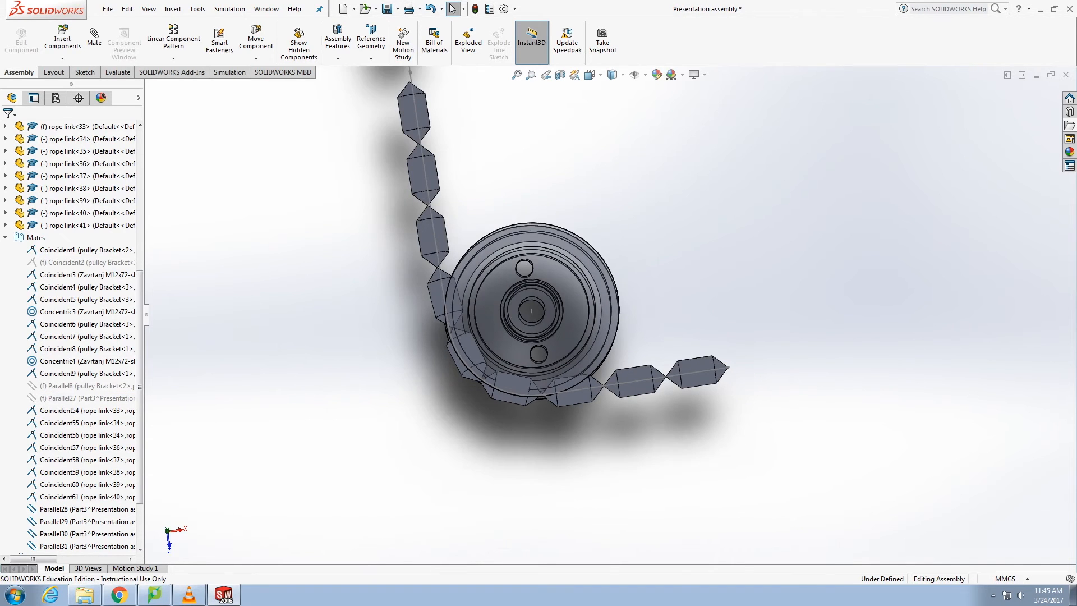
scroll(755, 314, "down", 2)
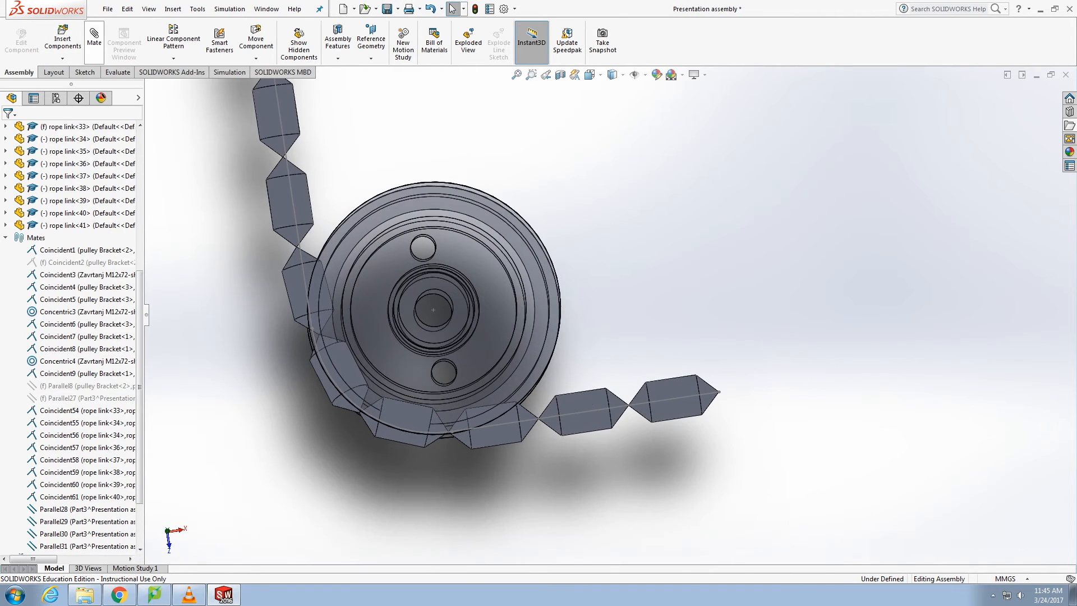
left_click(94, 35)
middle_click_drag(583, 314, 547, 316)
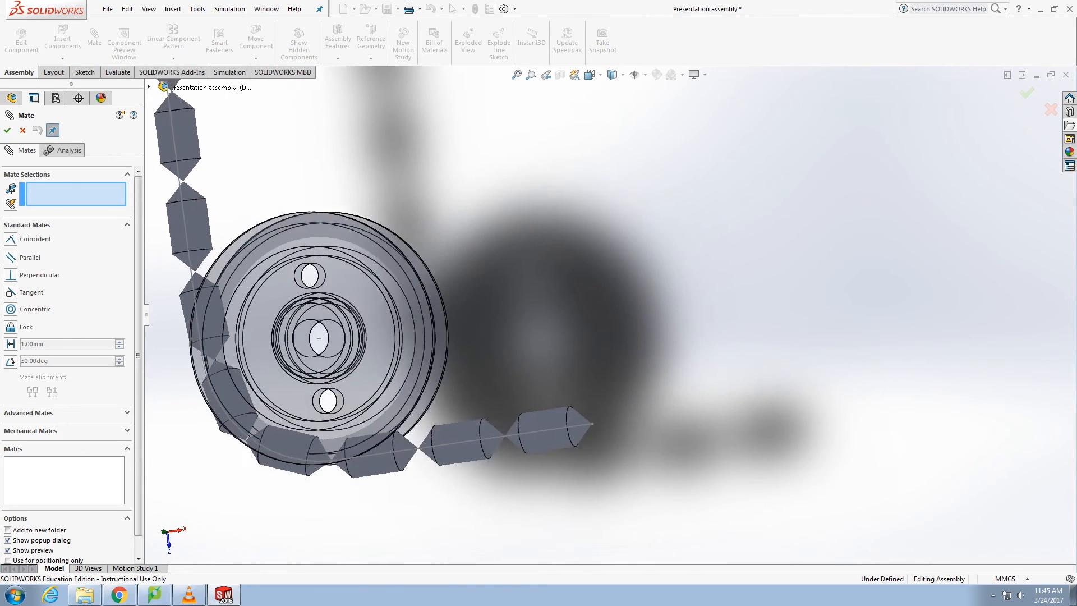
scroll(583, 317, "up", 2)
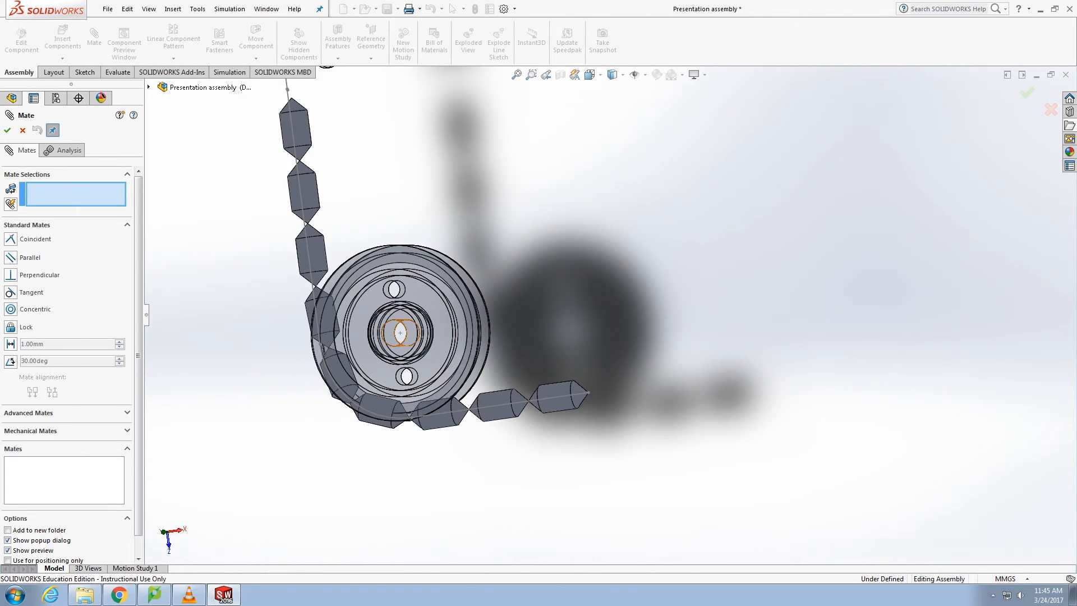
left_click(400, 333)
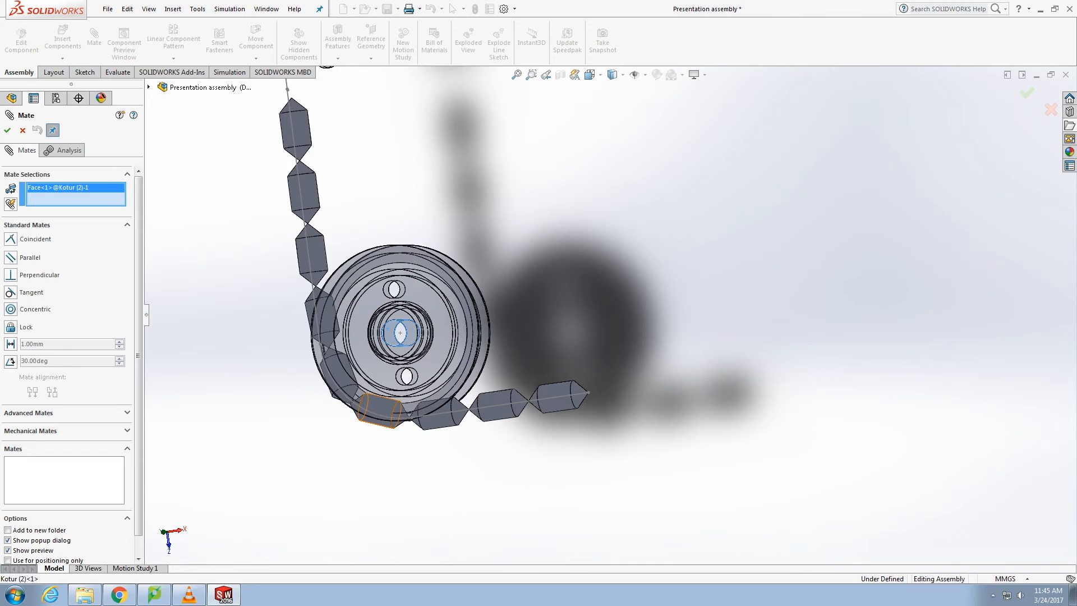
left_click(380, 410)
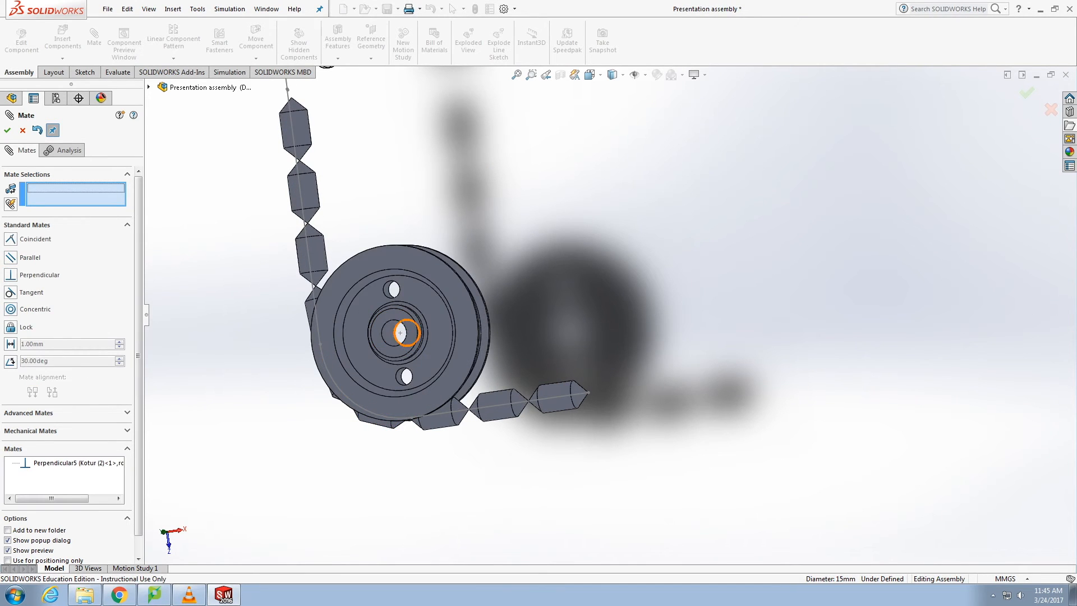
right_click(351, 329)
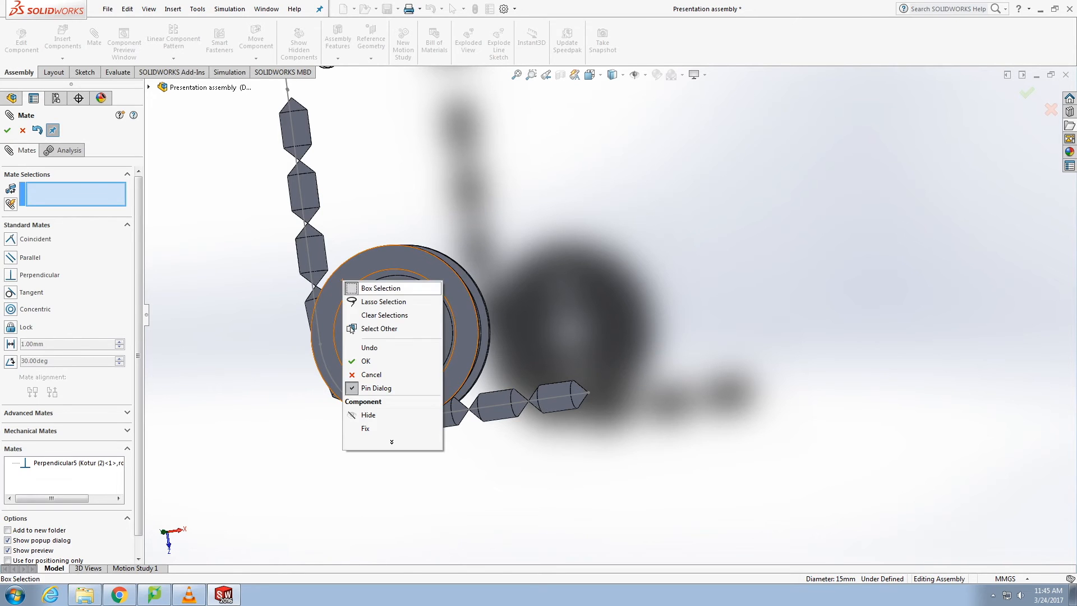
left_click(22, 130)
left_click(22, 130)
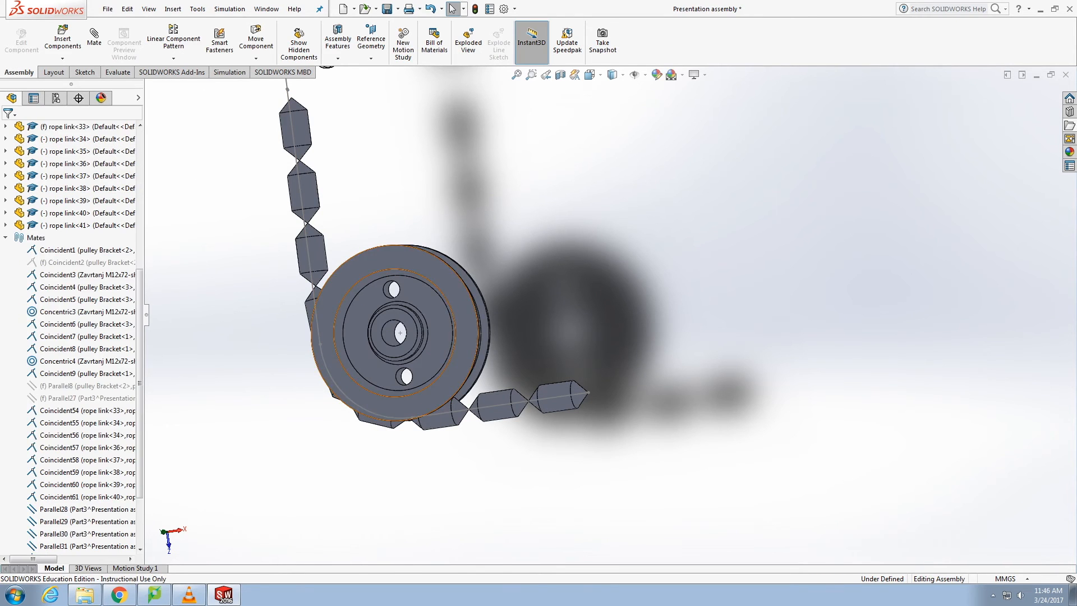
Make the pulley transparent and add a Perpendicular mate between its bore face and the fifth rope link's cylindrical face.
right_click(357, 261)
left_click(414, 91)
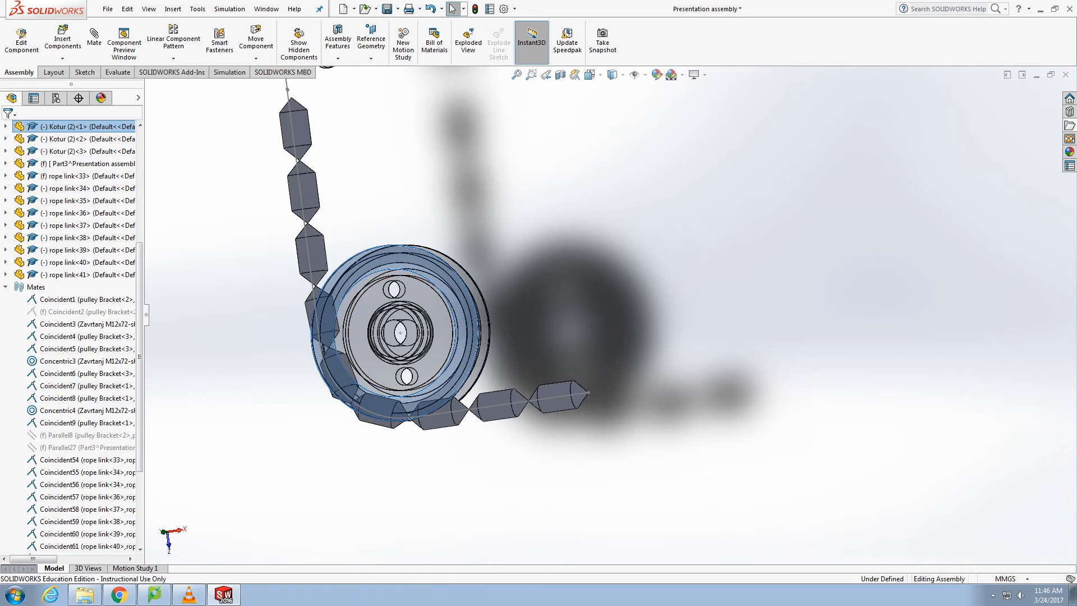
key("Escape")
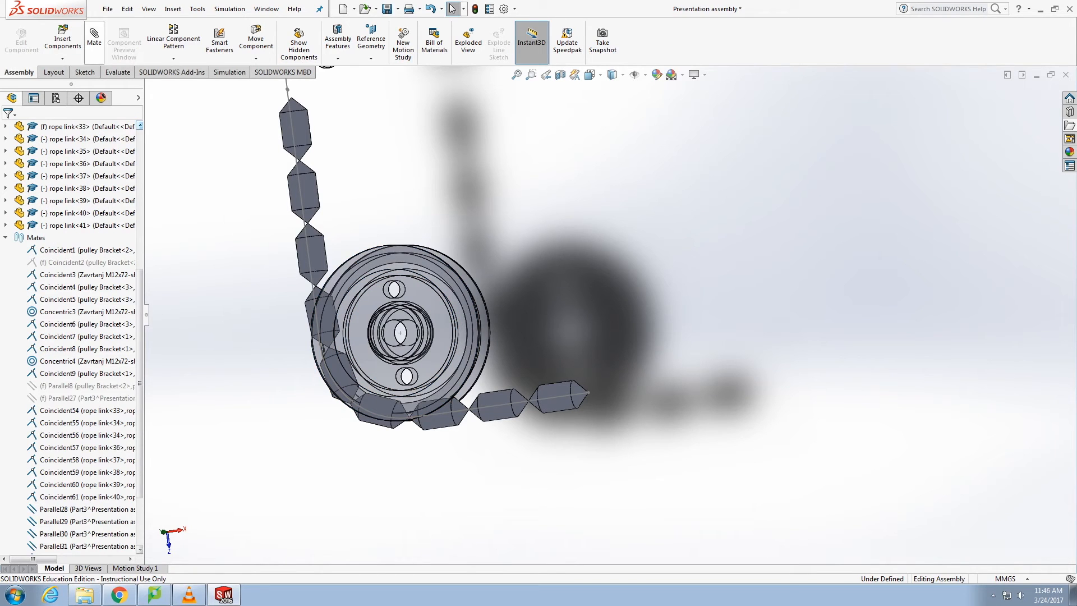
left_click(95, 35)
left_click(400, 332)
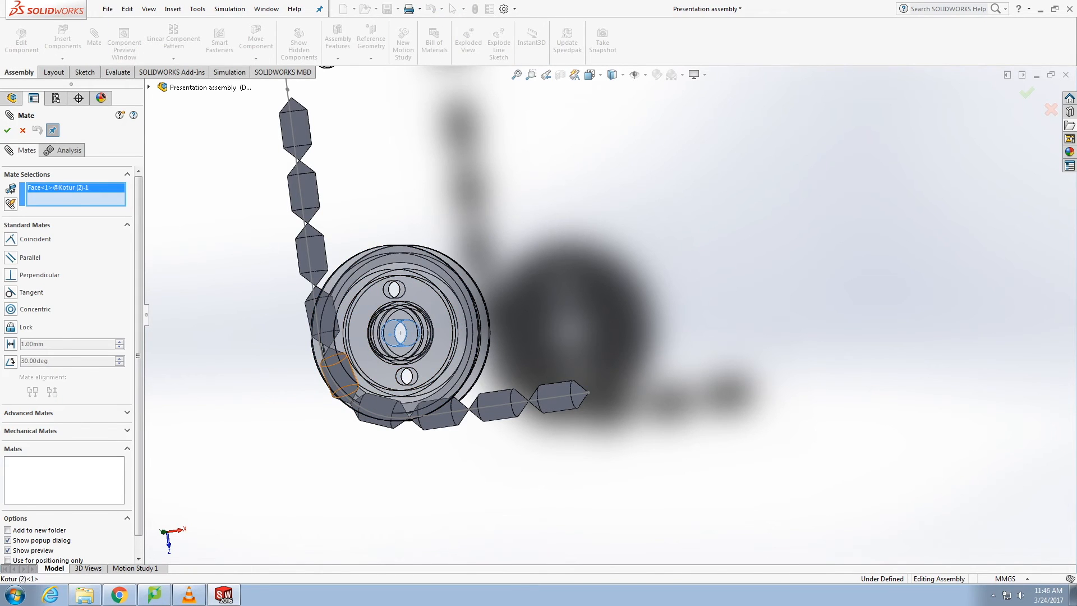
left_click(341, 375)
left_click(11, 275)
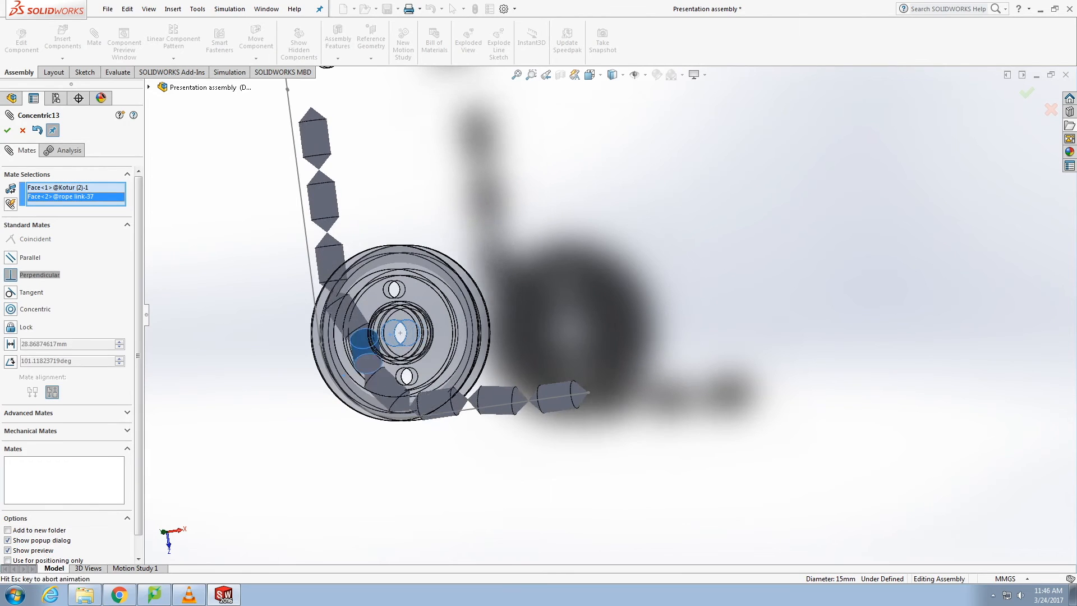
key("Return")
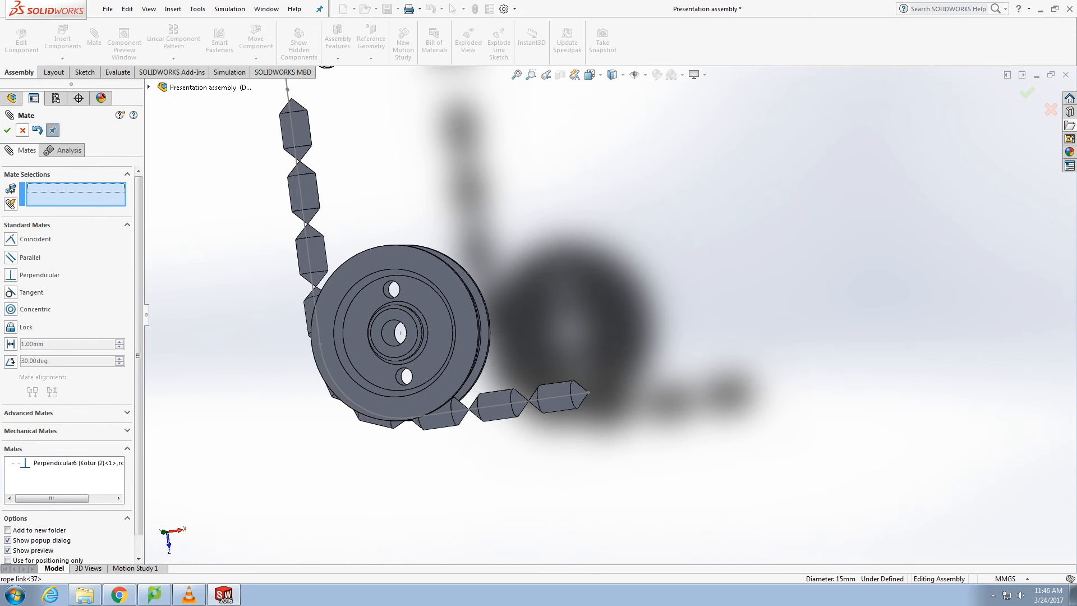
left_click(23, 130)
Make the pulley transparent and add a 32 mm Distance mate between its bore face and the fourth rope link's cylindrical face.
right_click(399, 260)
left_click(476, 90)
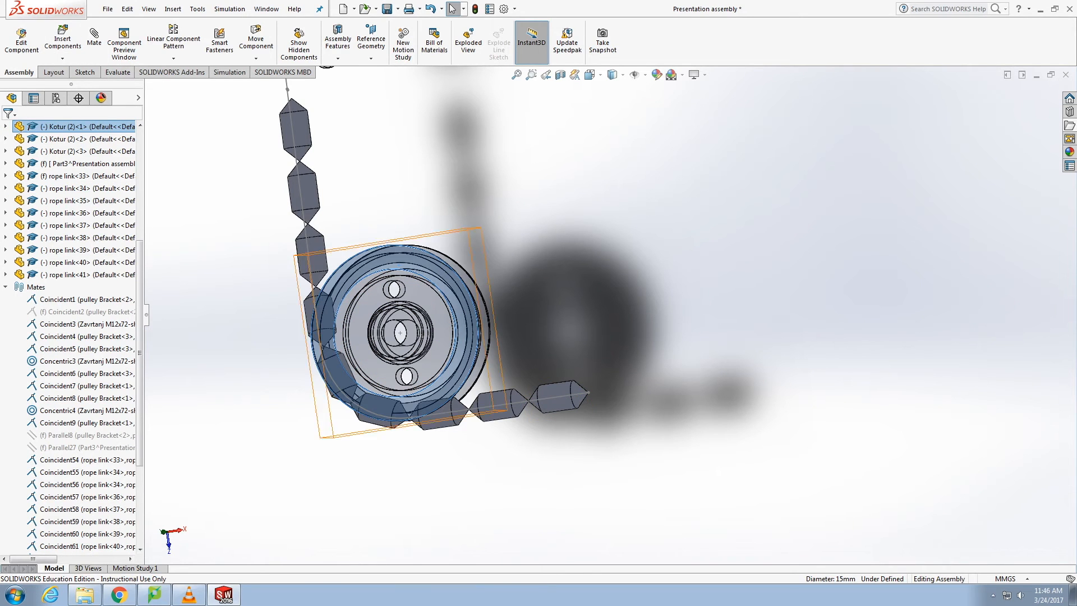
left_click_drag(140, 325, 139, 352)
left_click(94, 35)
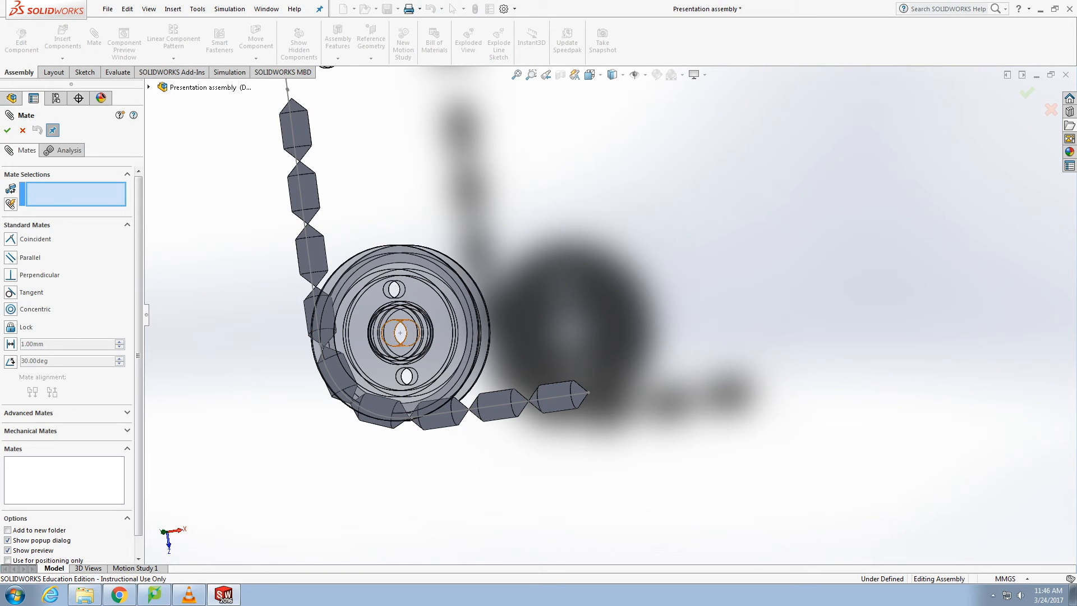
left_click(396, 337)
left_click(10, 344)
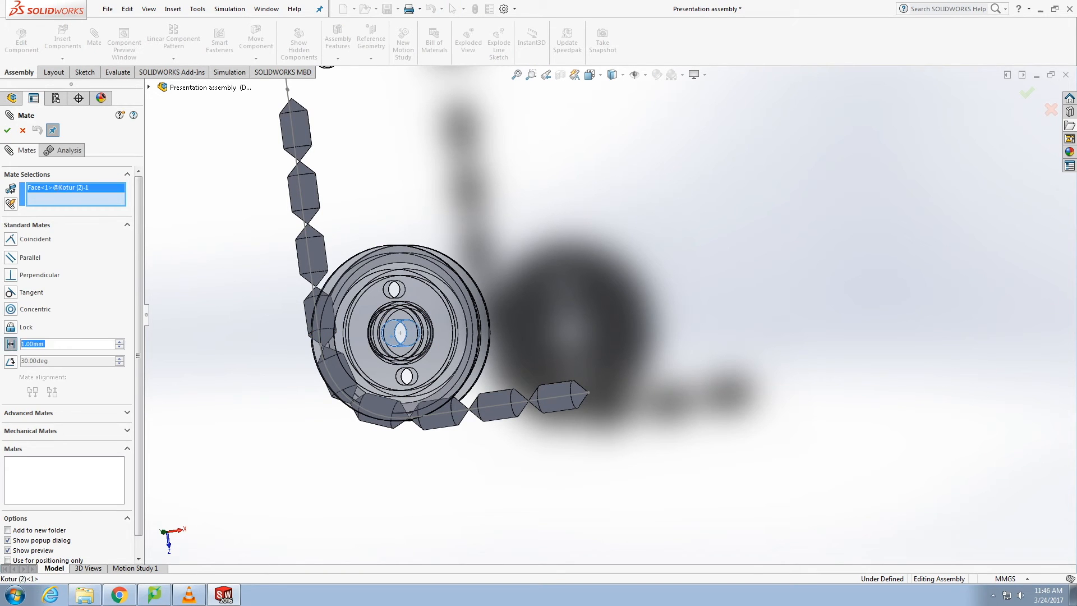
left_click(373, 408)
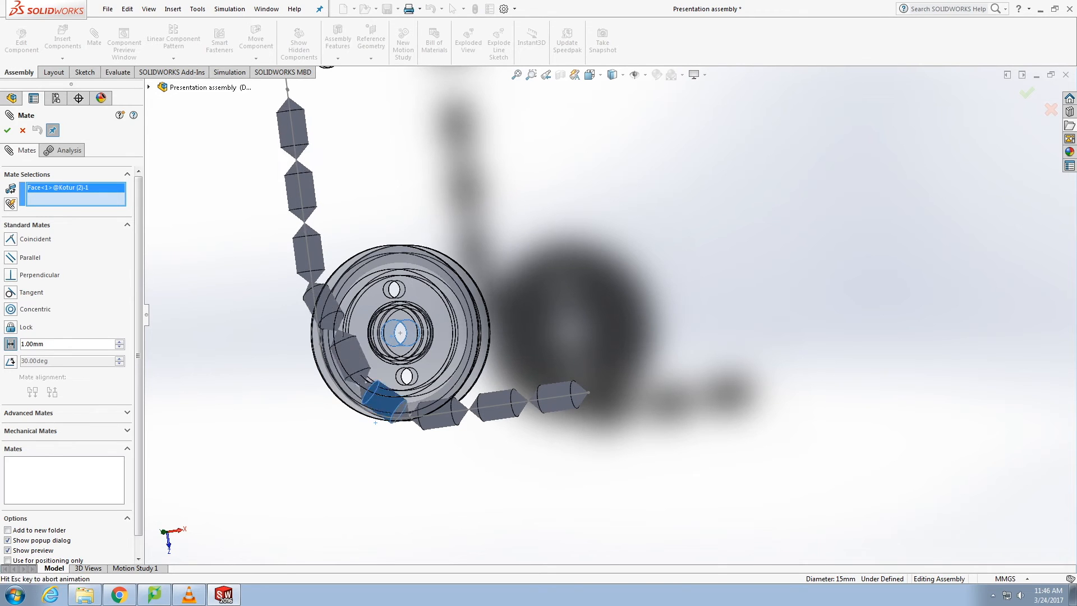
type("32")
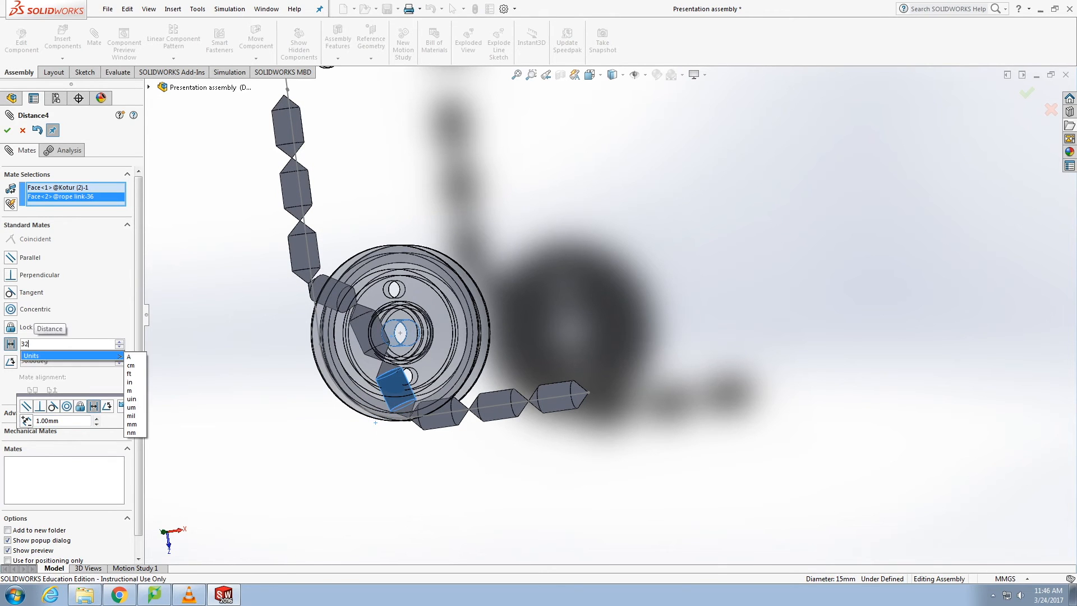
key("Return")
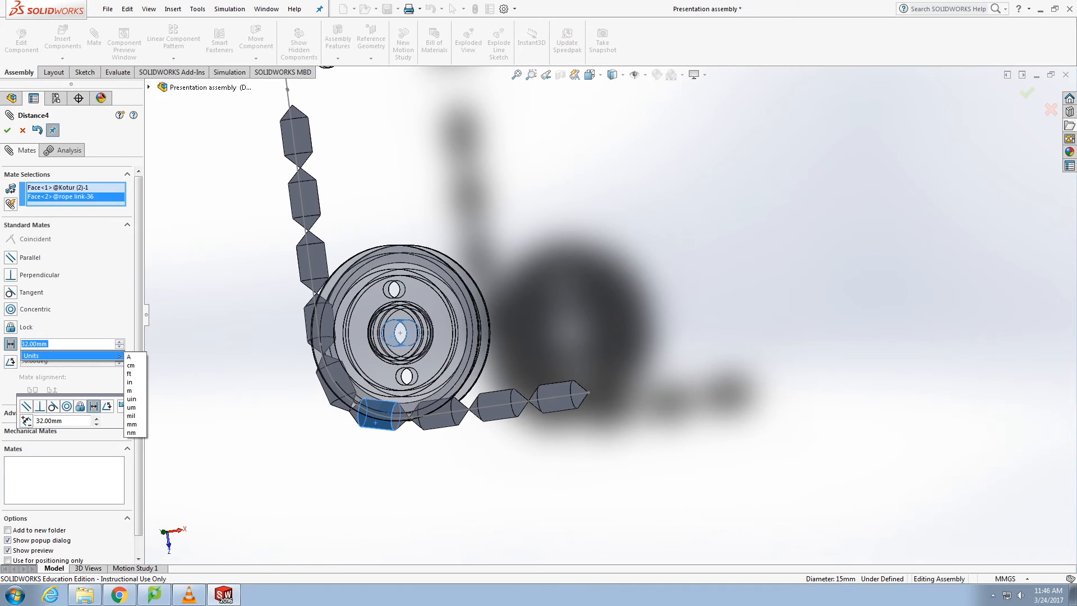
key("Return")
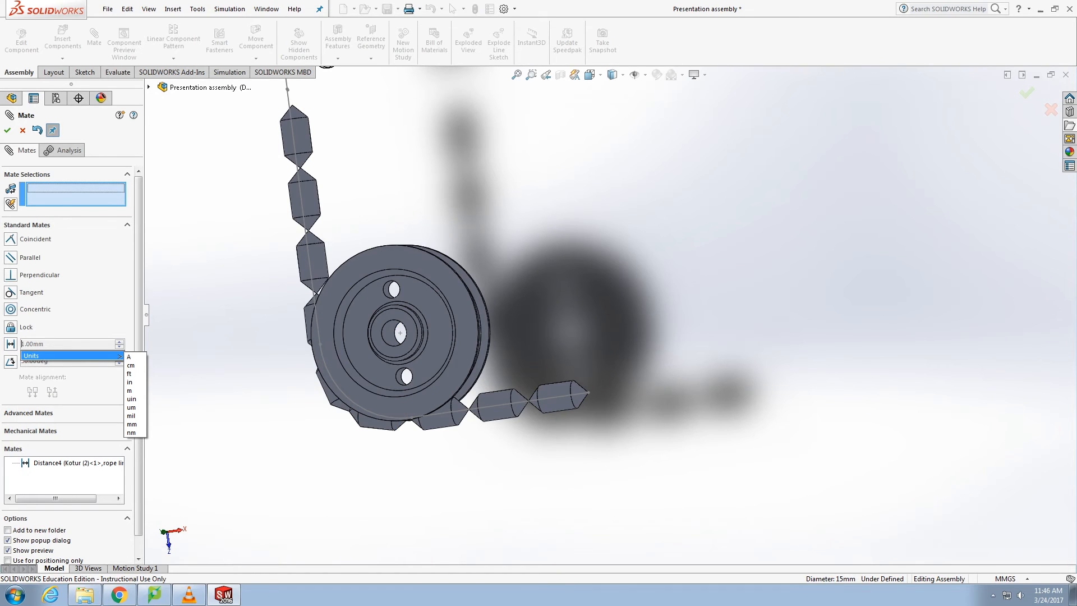
key("Return")
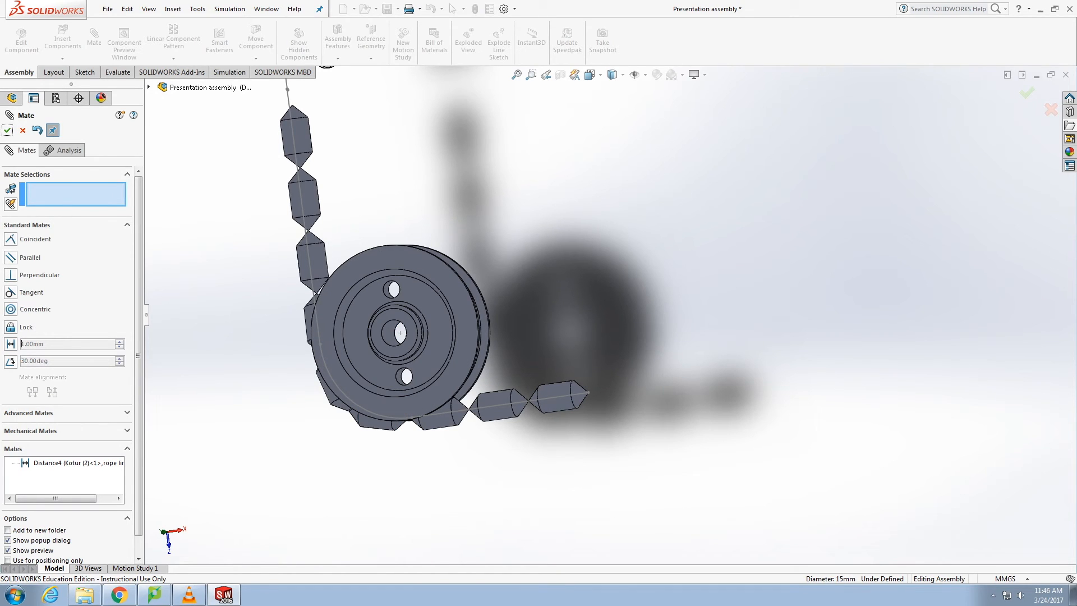
key("Return")
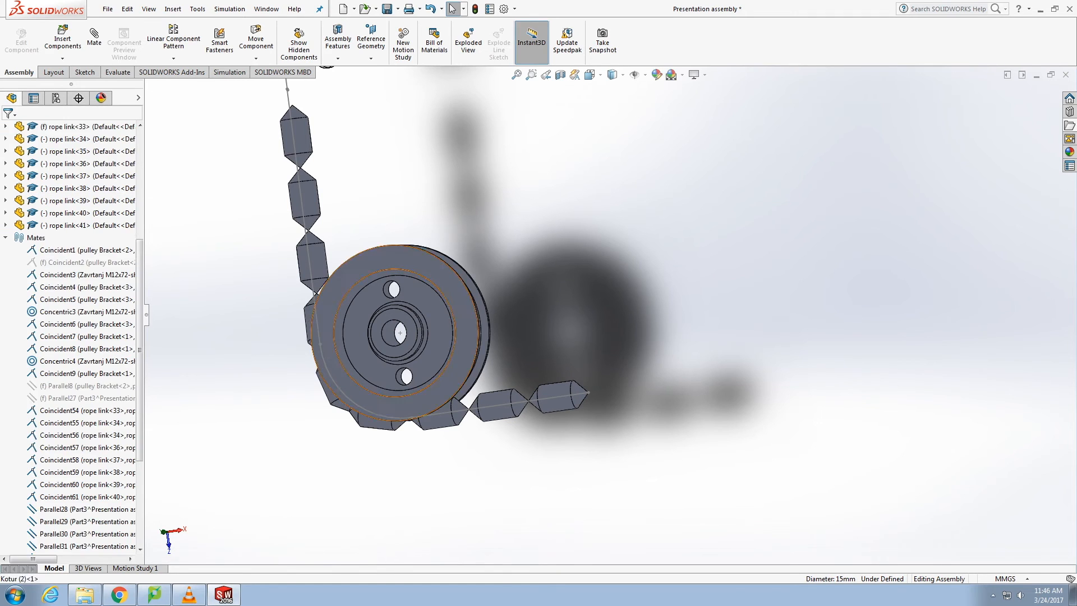
Make the pulley transparent and add a 32 mm Distance mate between its bore face and the fifth rope link's cylindrical face.
right_click(343, 336)
left_click(416, 91)
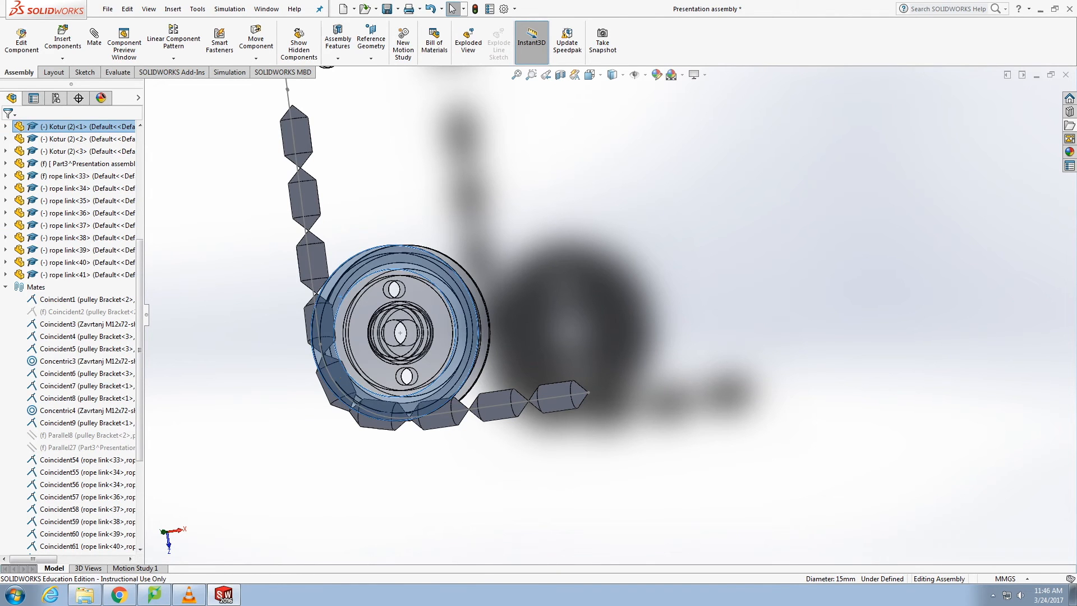
key("Escape")
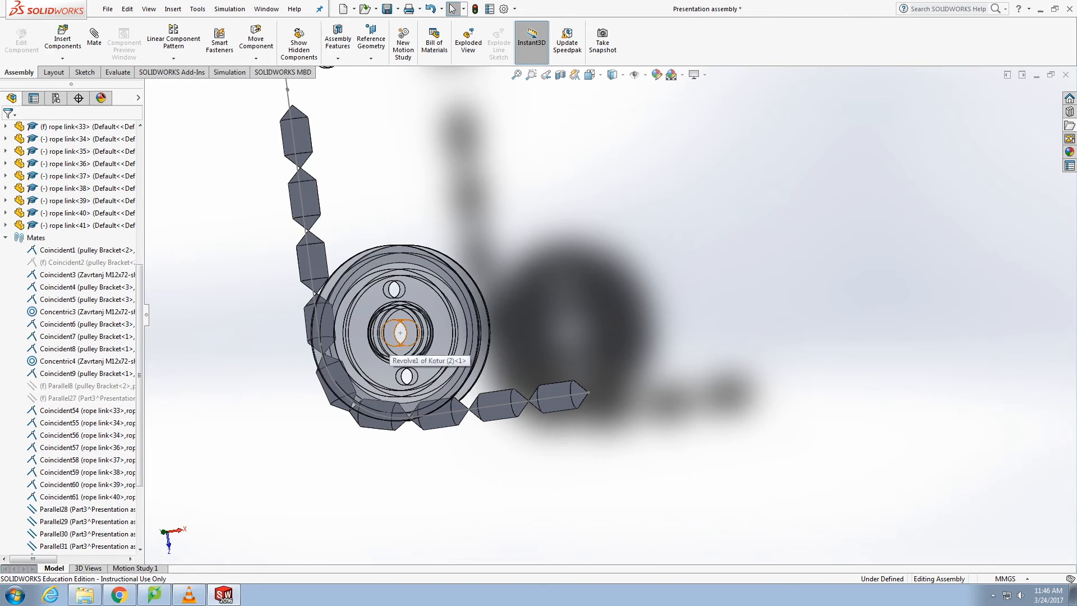
left_click(400, 332)
left_click(95, 37)
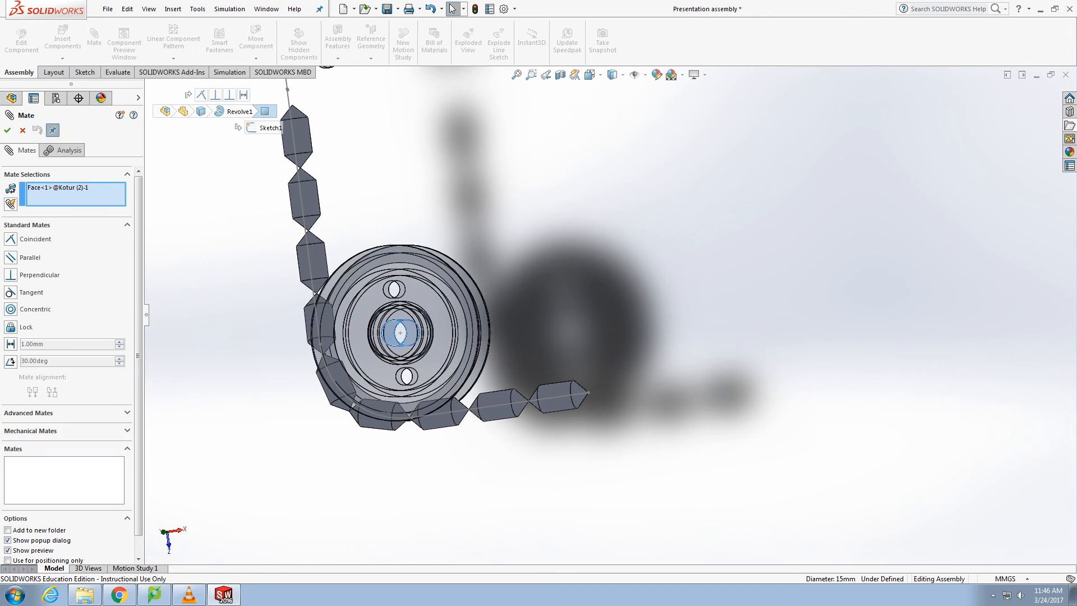
left_click(335, 383)
left_click(10, 344)
type("32")
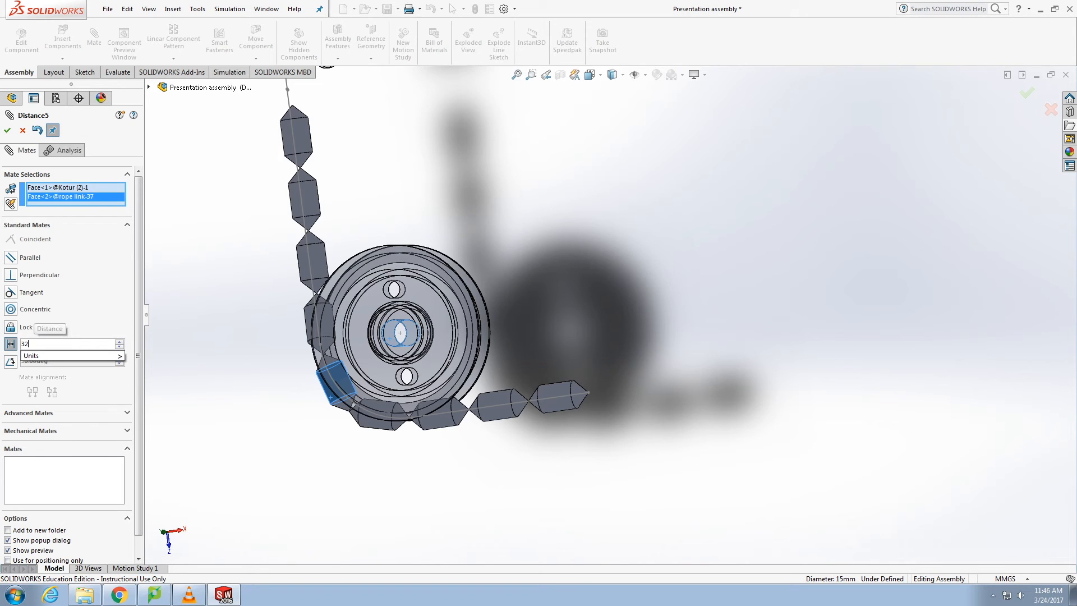
key("Return")
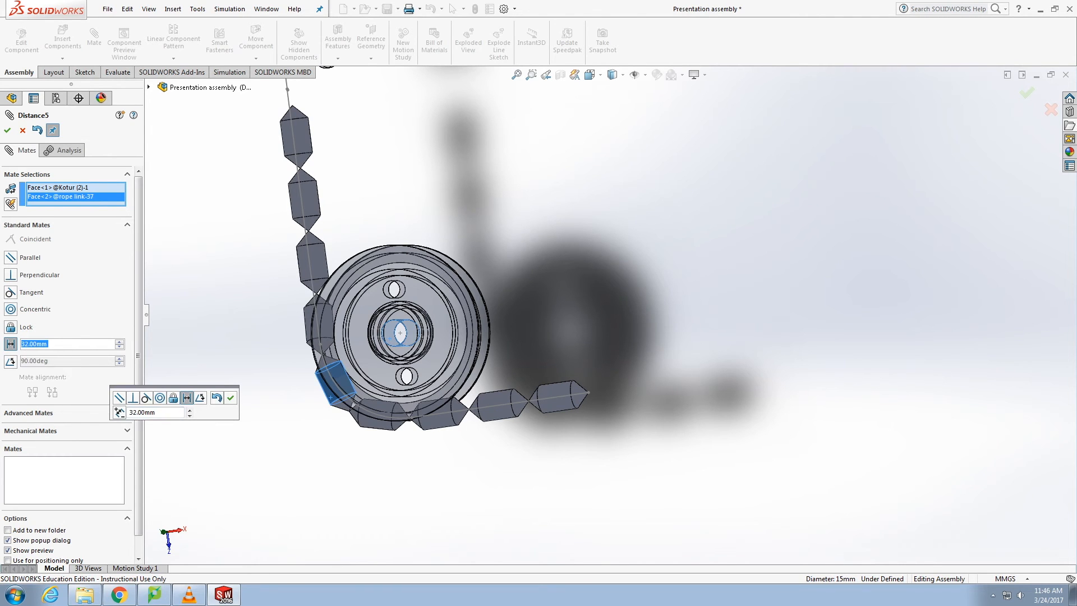
key("Return")
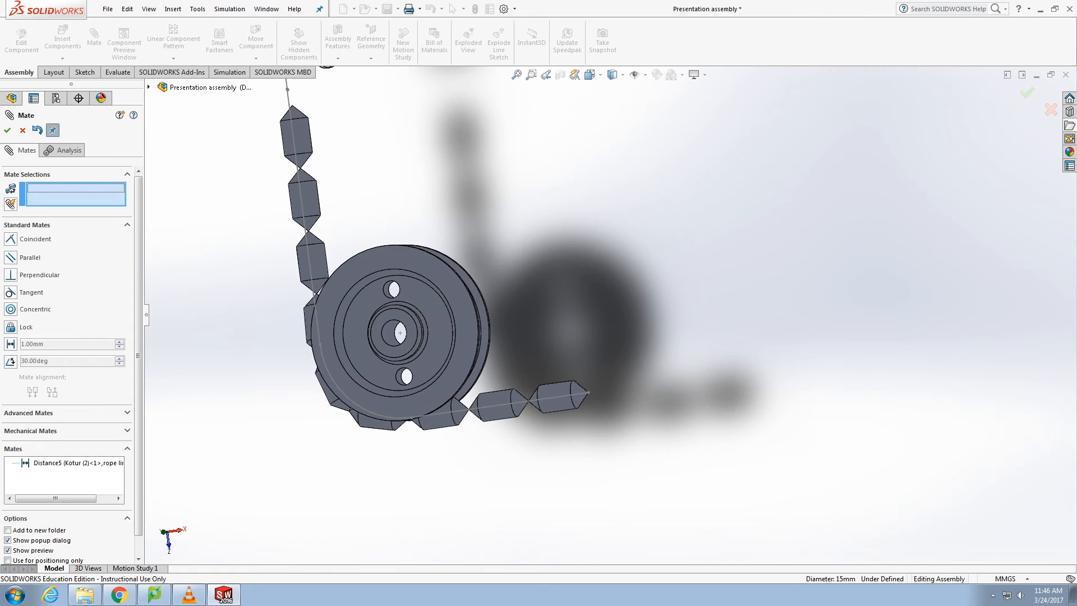
Fix the fifth rope link on the pulley and move the chain's free end link up towards the straight sketch line.
middle_click_drag(344, 404, 450, 329)
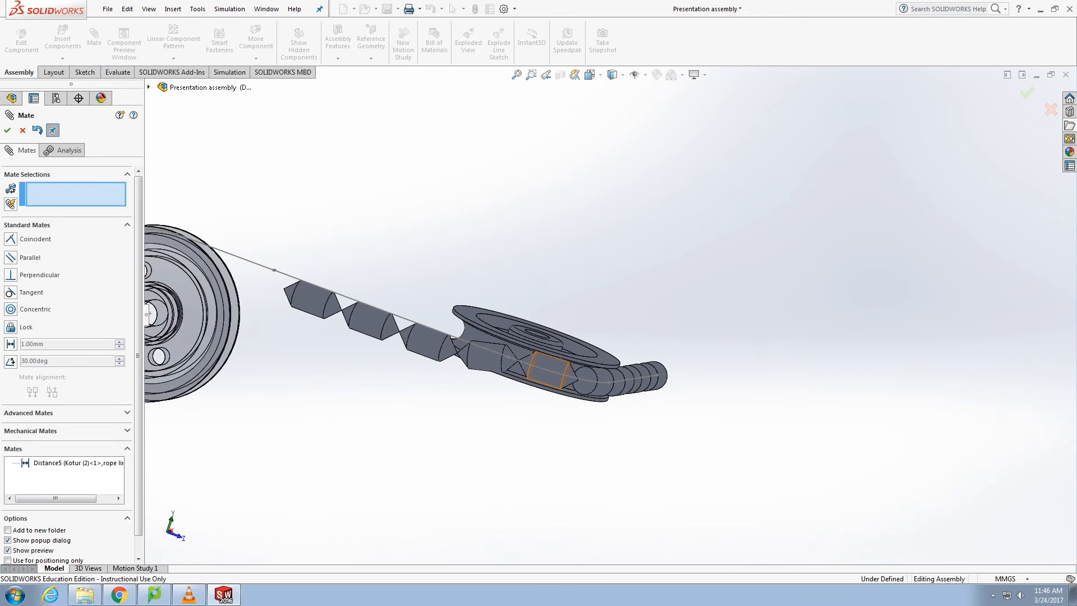
right_click(548, 375)
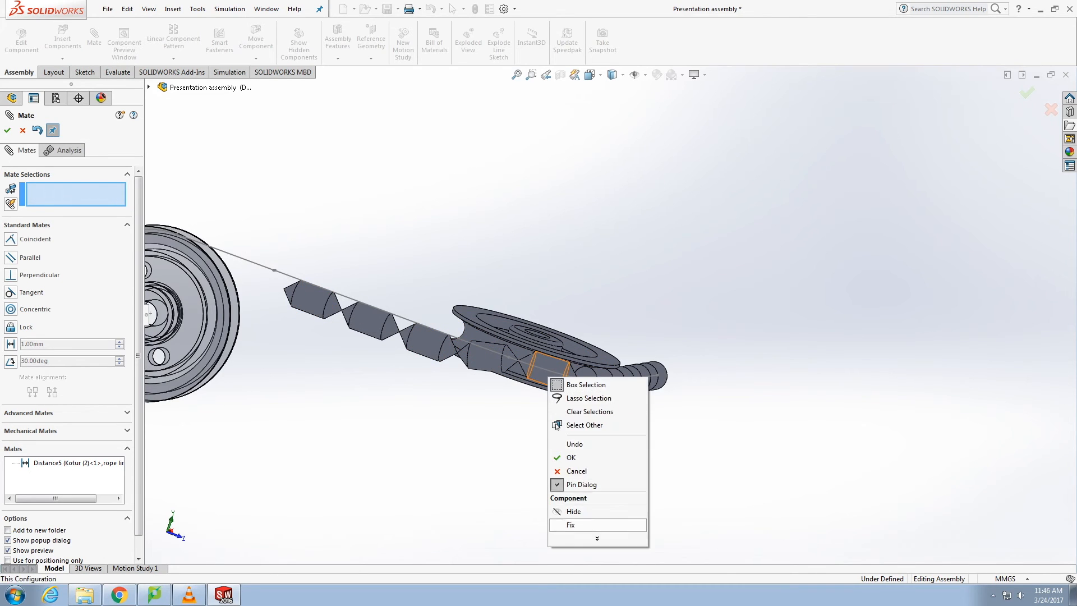
left_click(578, 526)
left_click(347, 184)
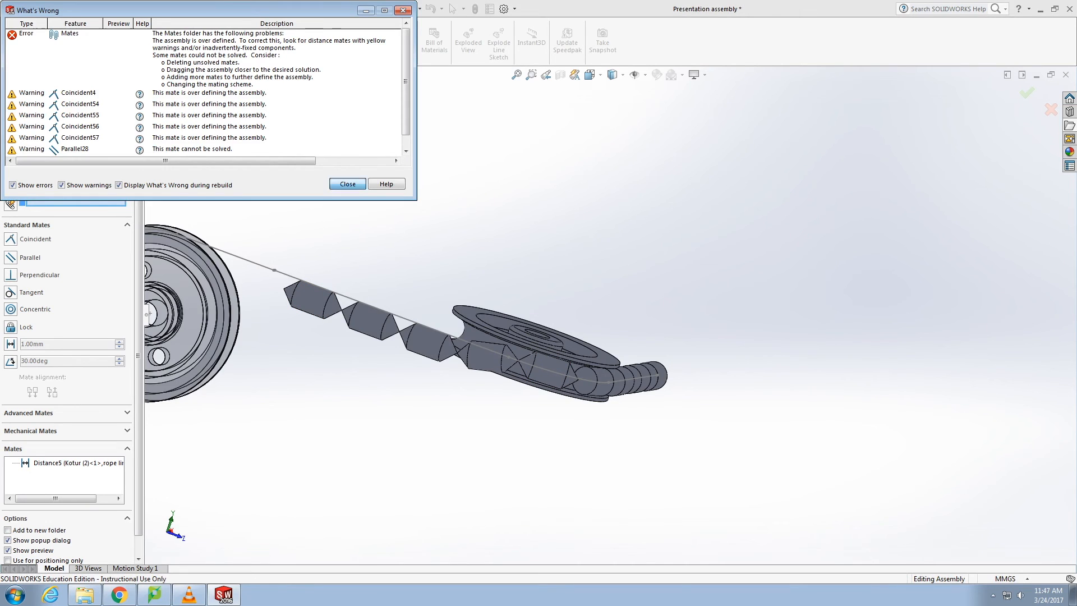
left_click_drag(308, 309, 306, 296)
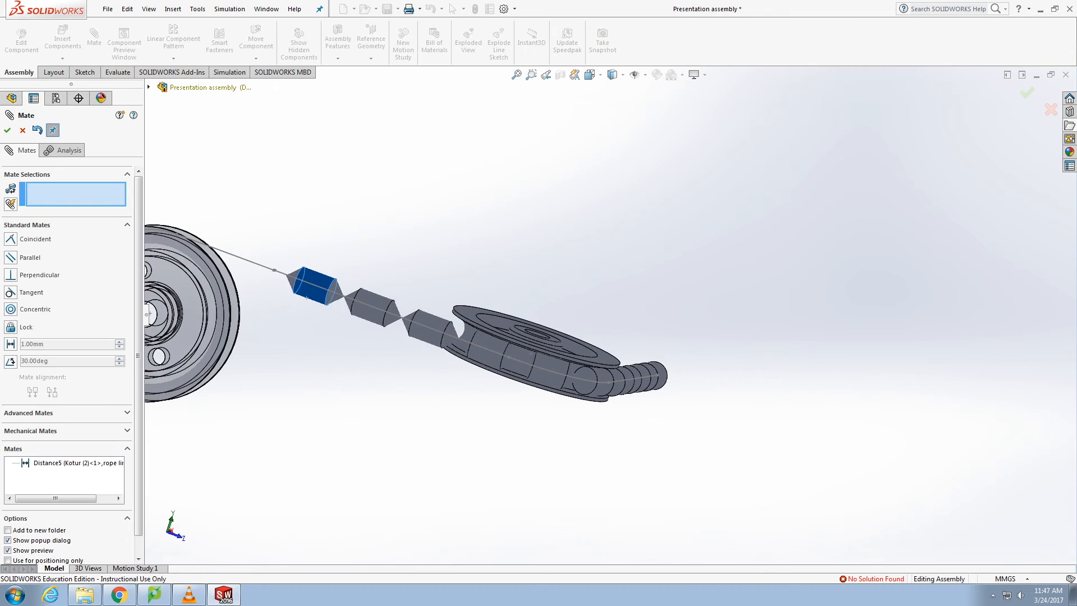
Float the fixed fifth rope link on the pulley and leave the Mate command.
right_click(545, 380)
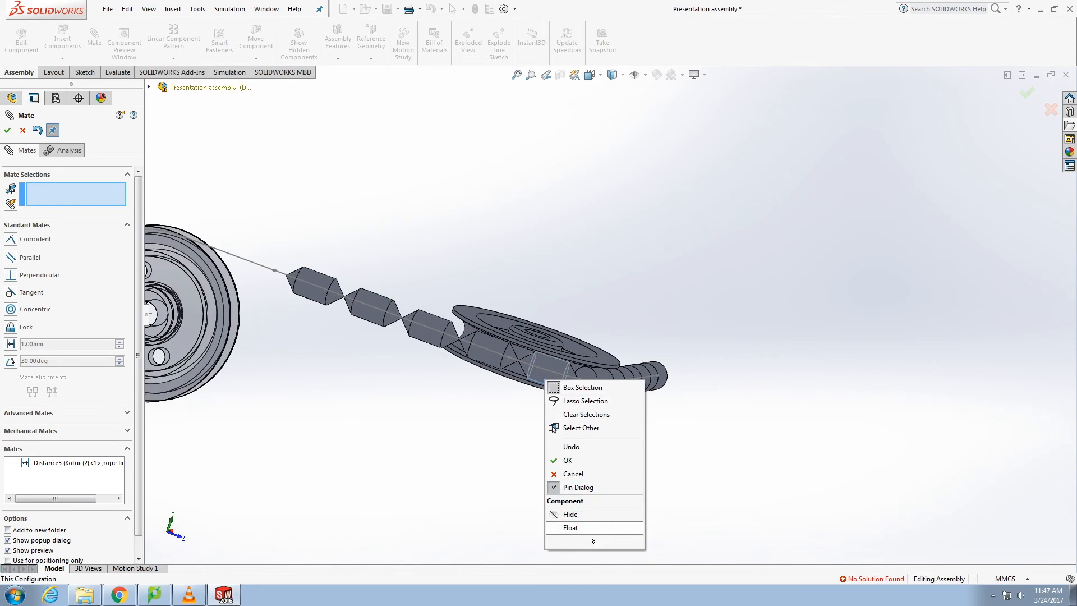
left_click(571, 527)
left_click(23, 130)
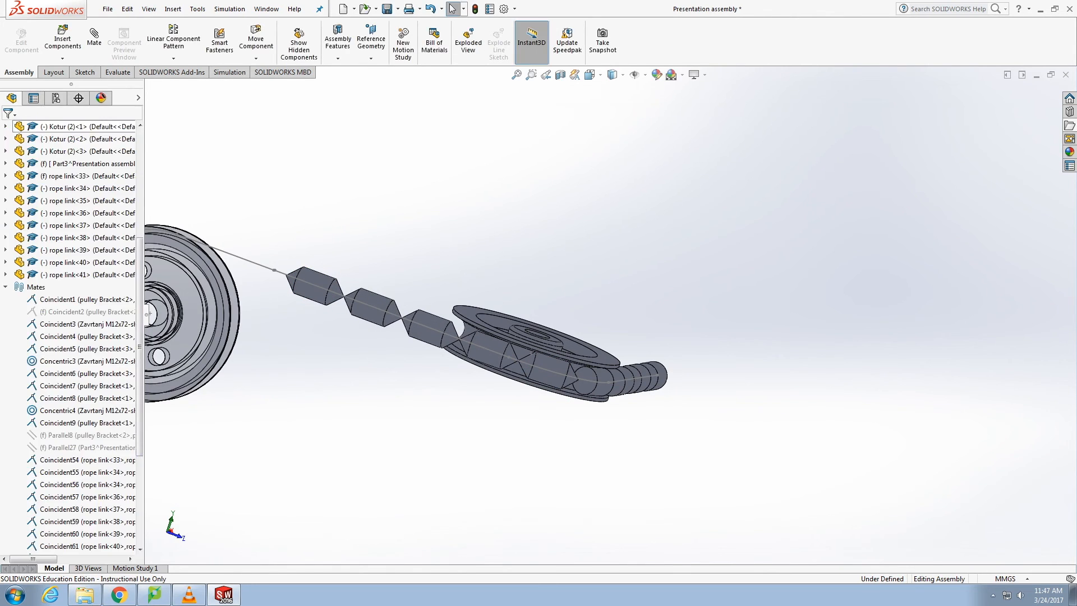
scroll(78, 337, "down", 5)
scroll(79, 346, "up", 2)
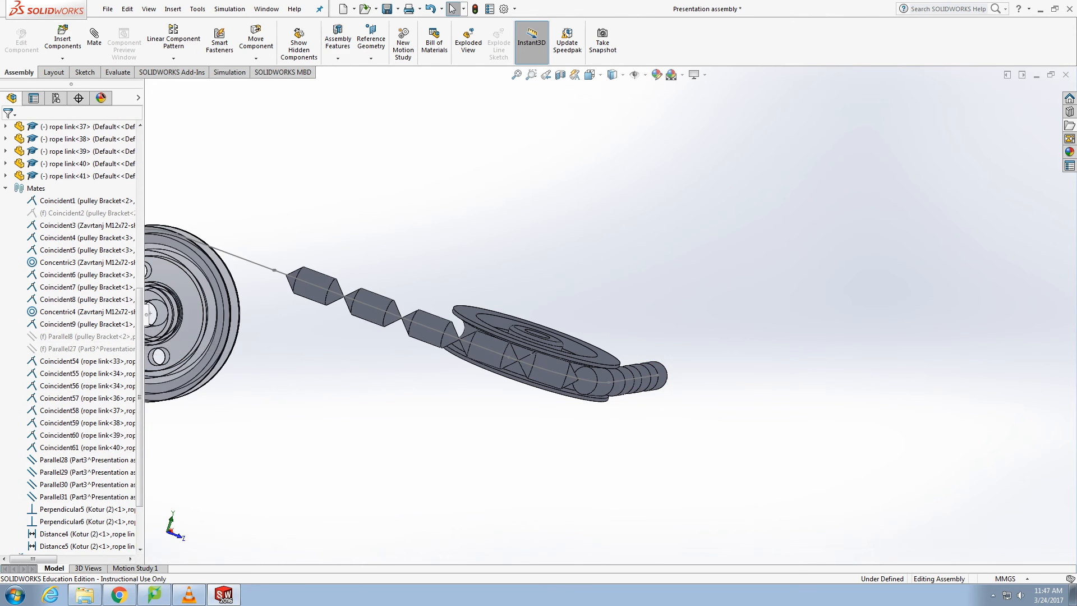
Add a Lock mate between the circular edge of the rope link under the pulley and the pulley Kotur (2)<1>.
scroll(610, 315, "up", 2)
middle_click_drag(584, 332, 511, 435)
scroll(655, 216, "down", 1)
scroll(655, 216, "up", 1)
scroll(655, 216, "down", 1)
scroll(656, 216, "up", 1)
scroll(721, 435, "down", 2)
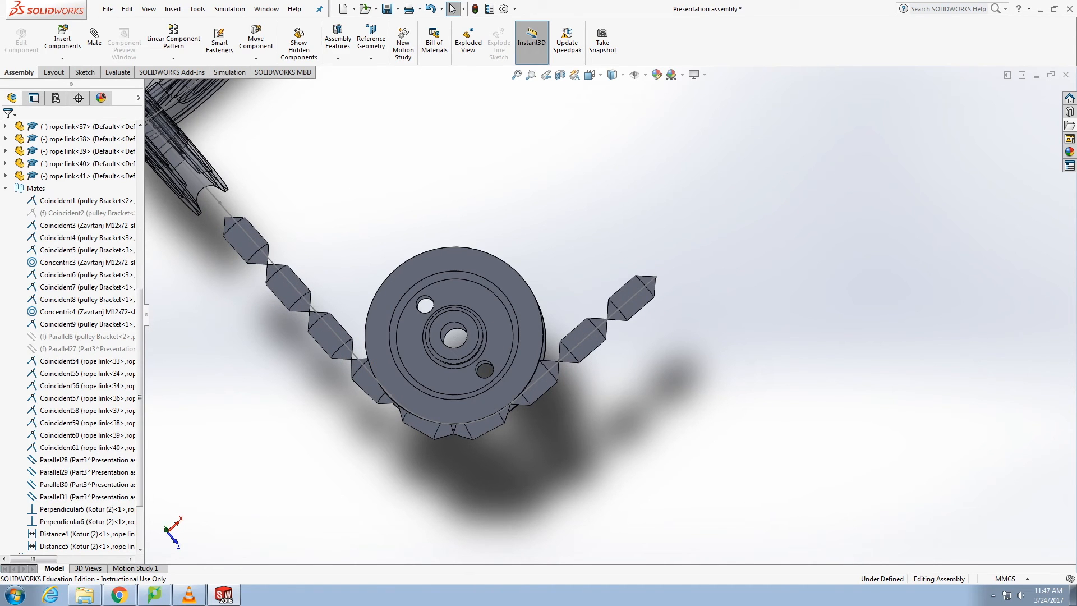
middle_click_drag(455, 425, 459, 431)
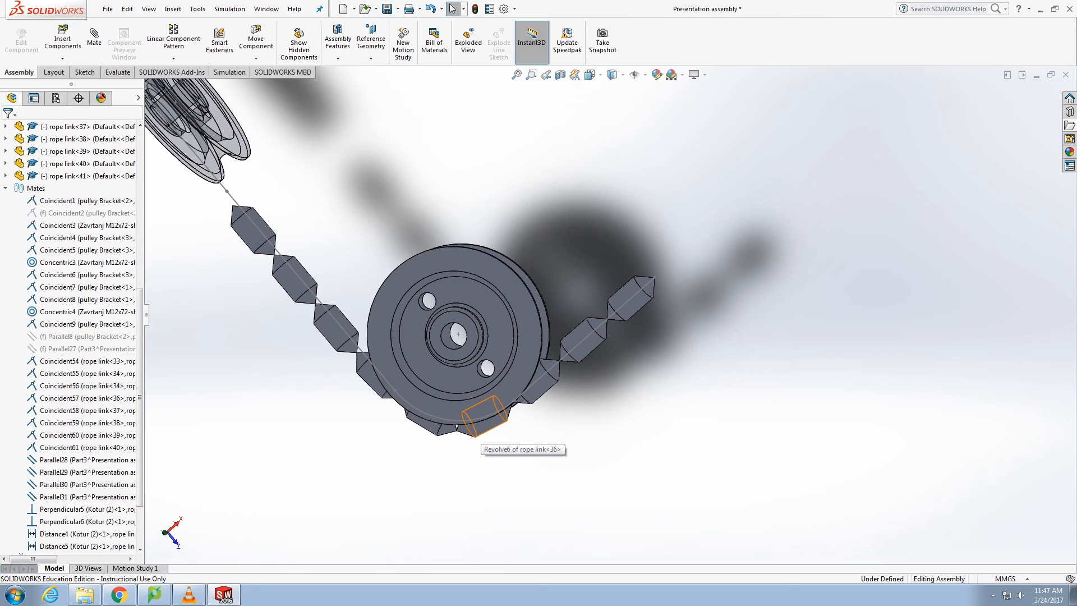
left_click(470, 425)
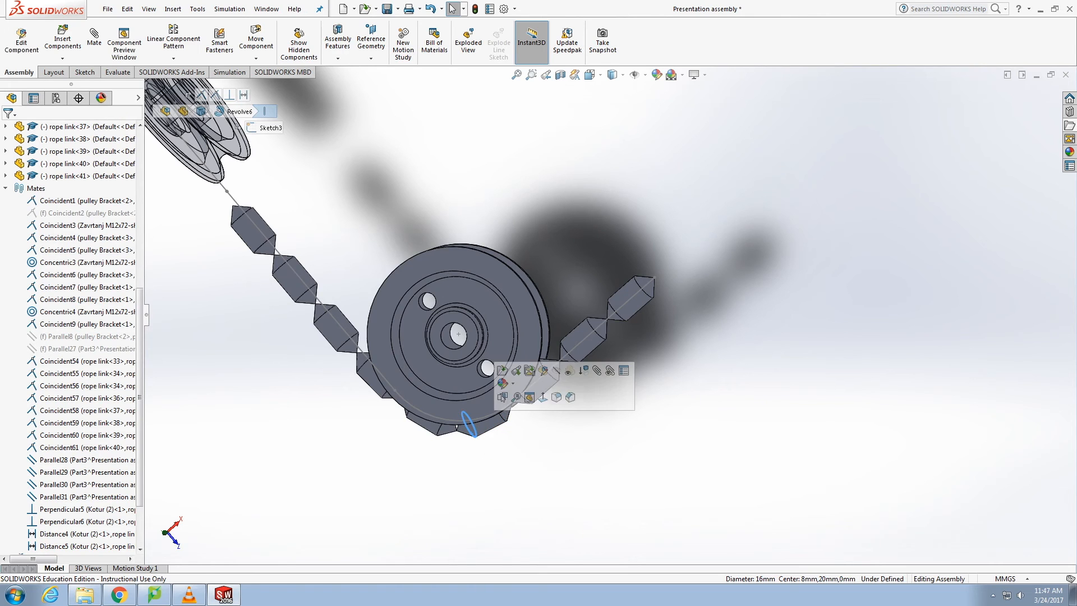
left_click(94, 38)
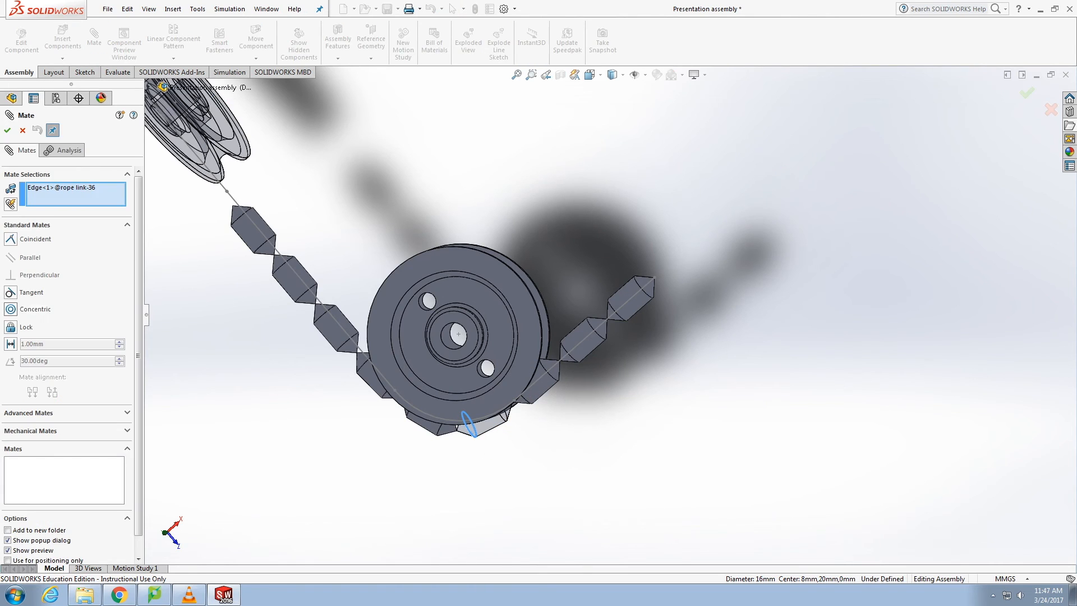
middle_click_drag(444, 354, 322, 384)
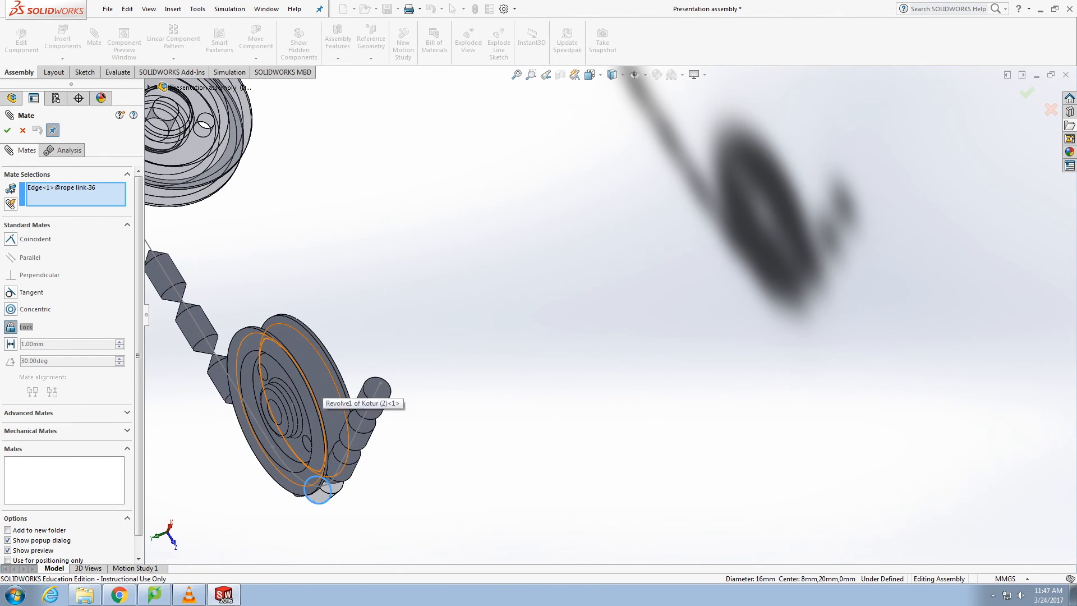
left_click(323, 387)
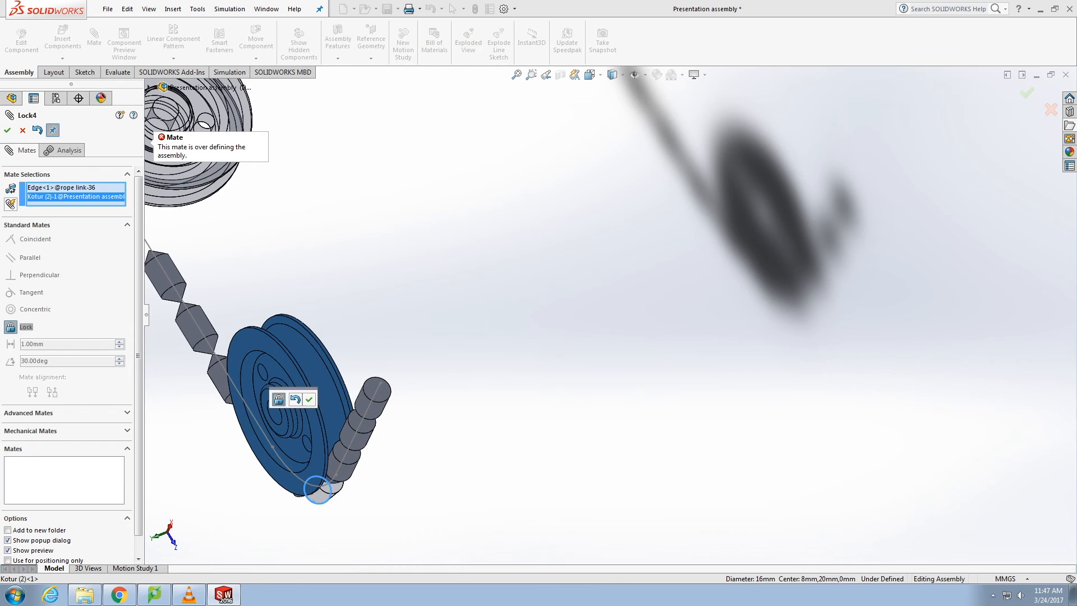
left_click(7, 130)
middle_click_drag(319, 337, 449, 314)
left_click(22, 130)
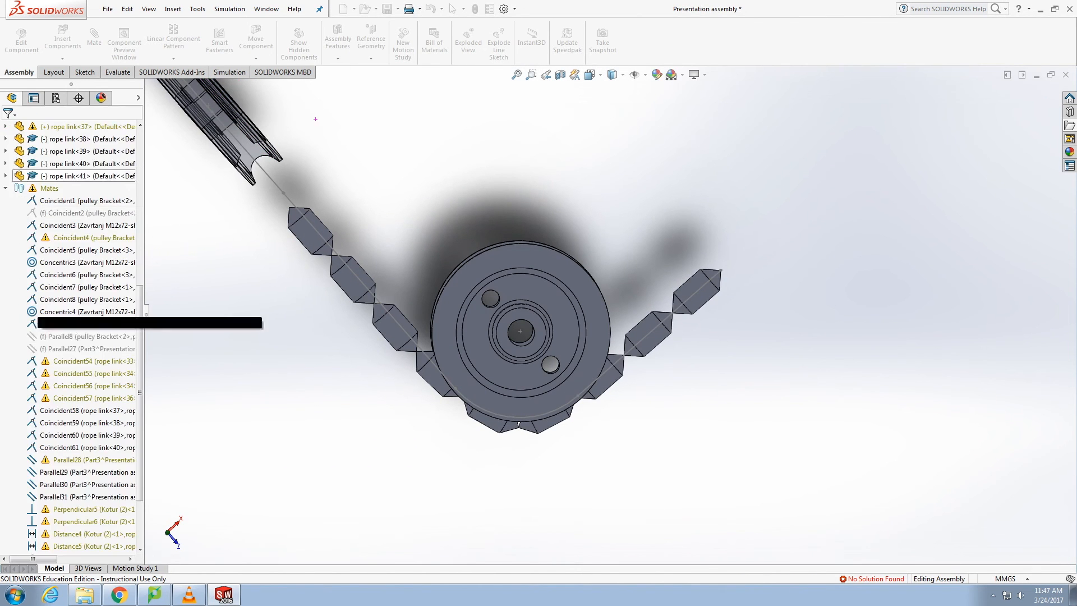
Delete the Distance4 and Perpendicular5 mates between the pulley and the locked rope link.
scroll(84, 335, "down", 1)
scroll(84, 299, "down", 1)
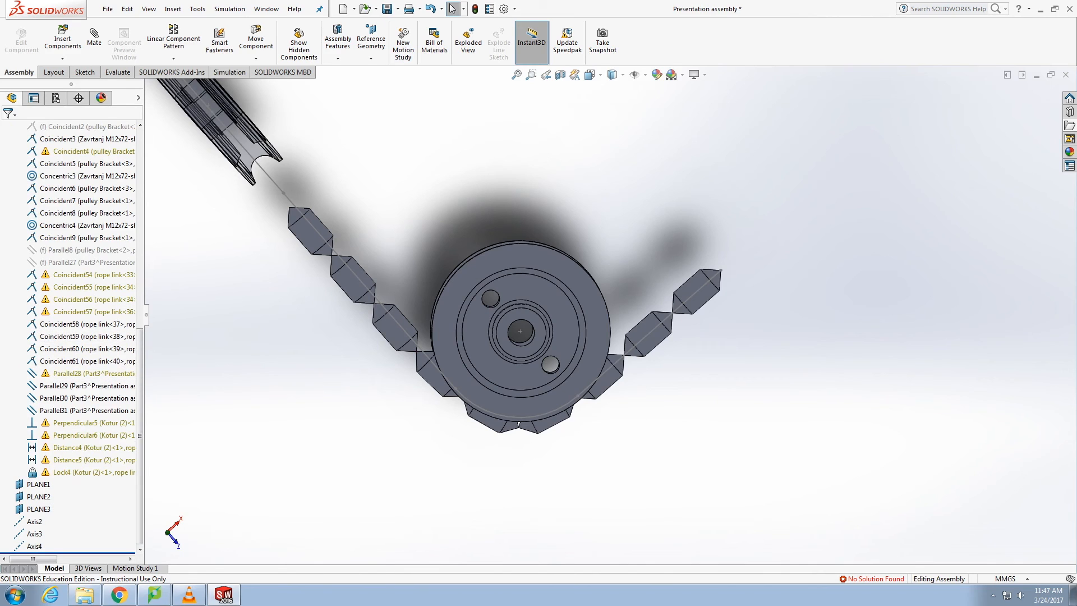
right_click(43, 448)
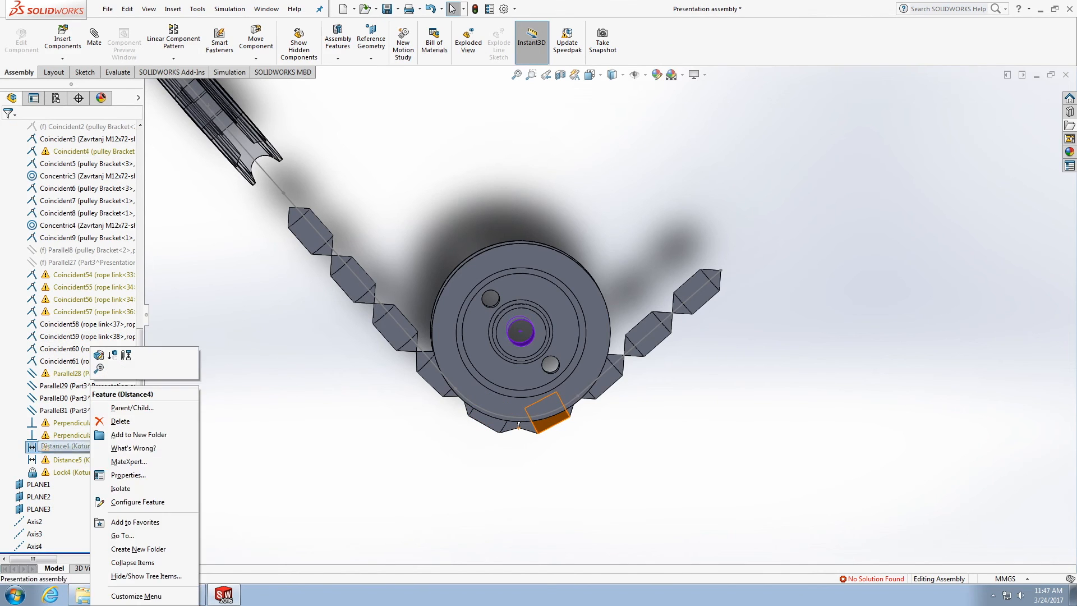
left_click(120, 421)
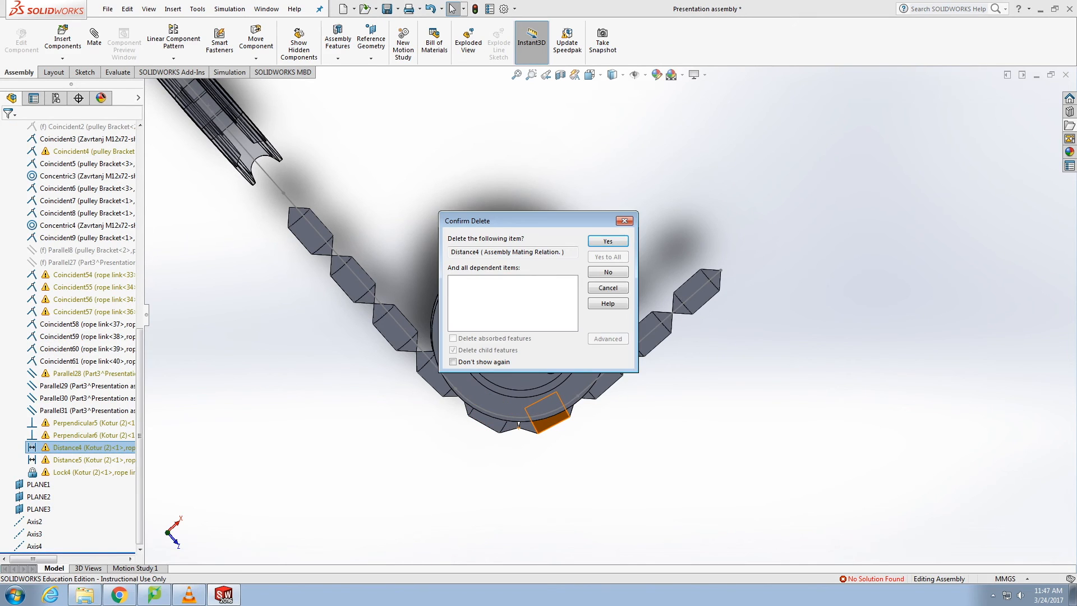
left_click(608, 241)
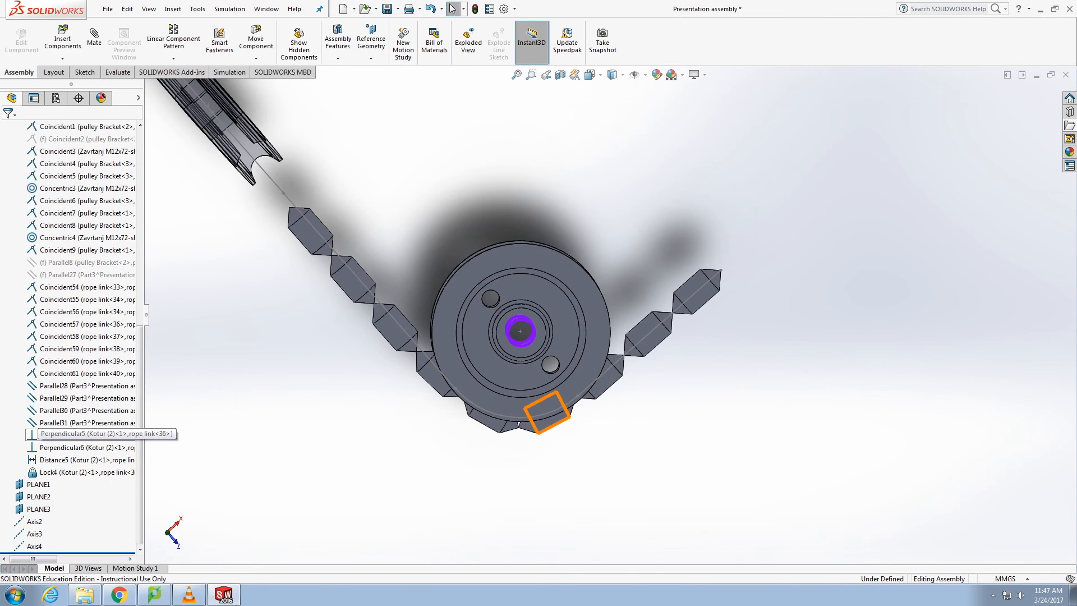
right_click(34, 435)
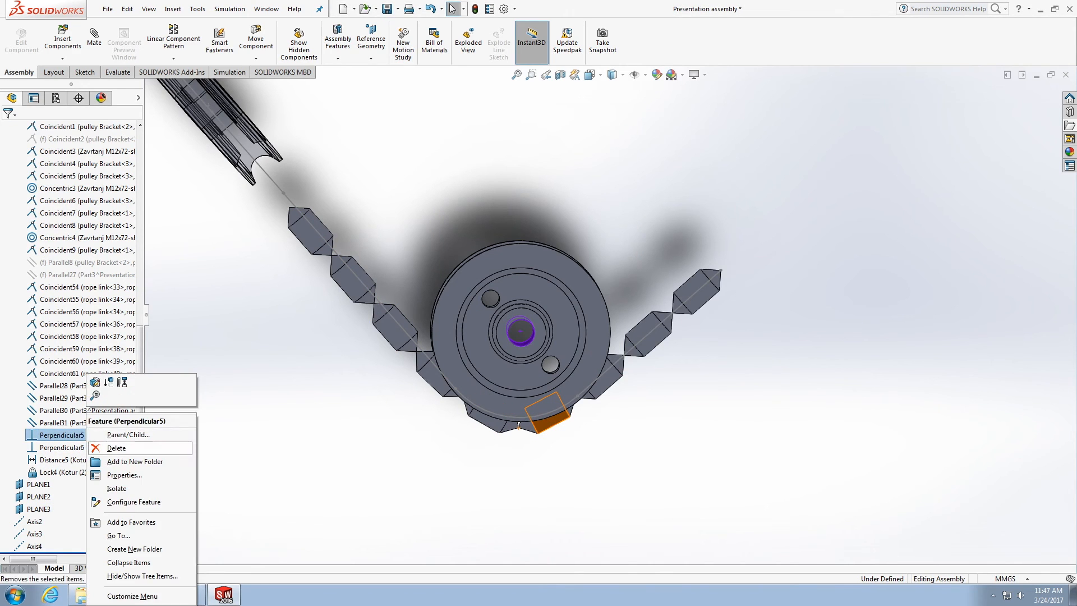
left_click(113, 449)
left_click(607, 241)
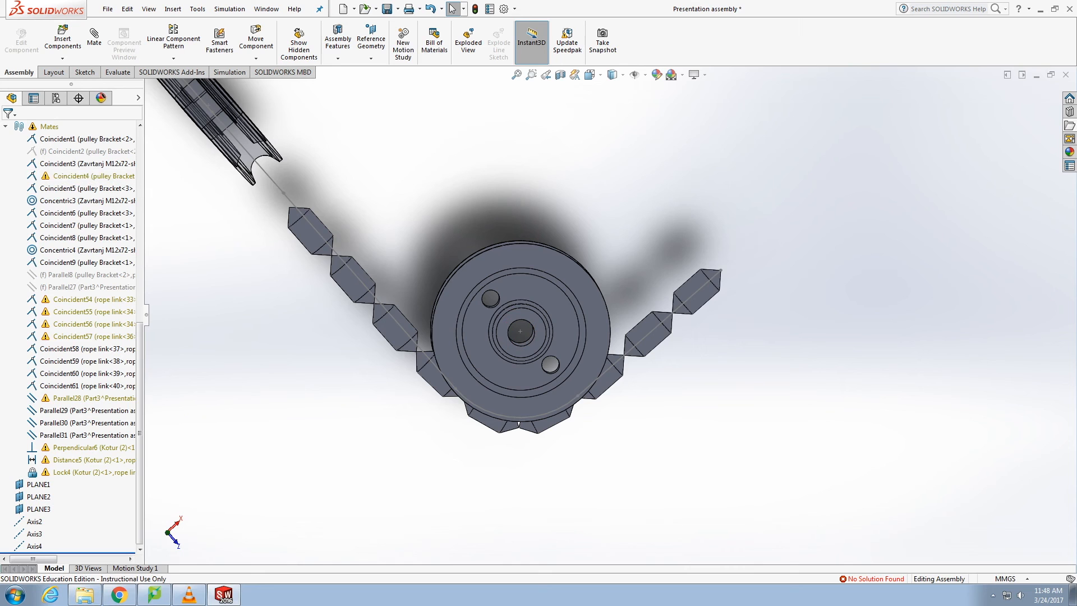
Float the fixed end link rope link<33> of the chain.
right_click(696, 289)
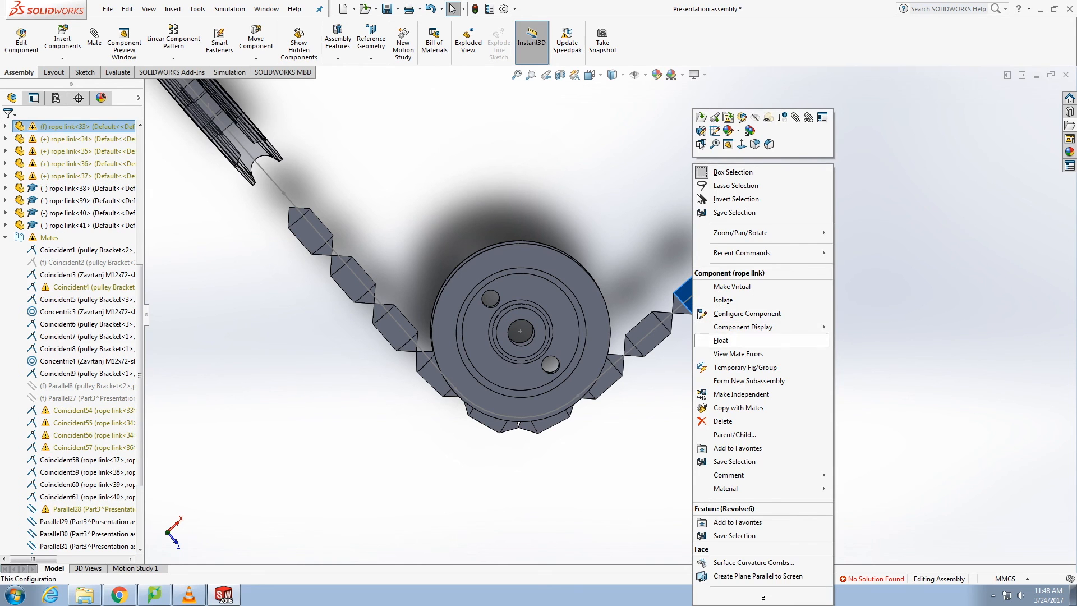
left_click(721, 340)
scroll(510, 486, "down", 1)
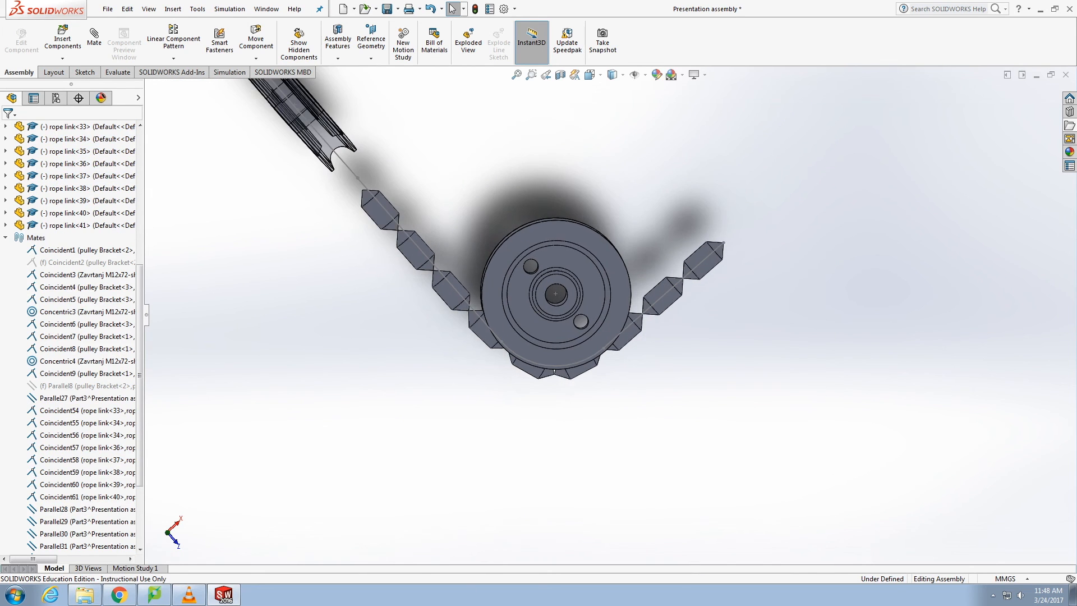
scroll(70, 336, "down", 2)
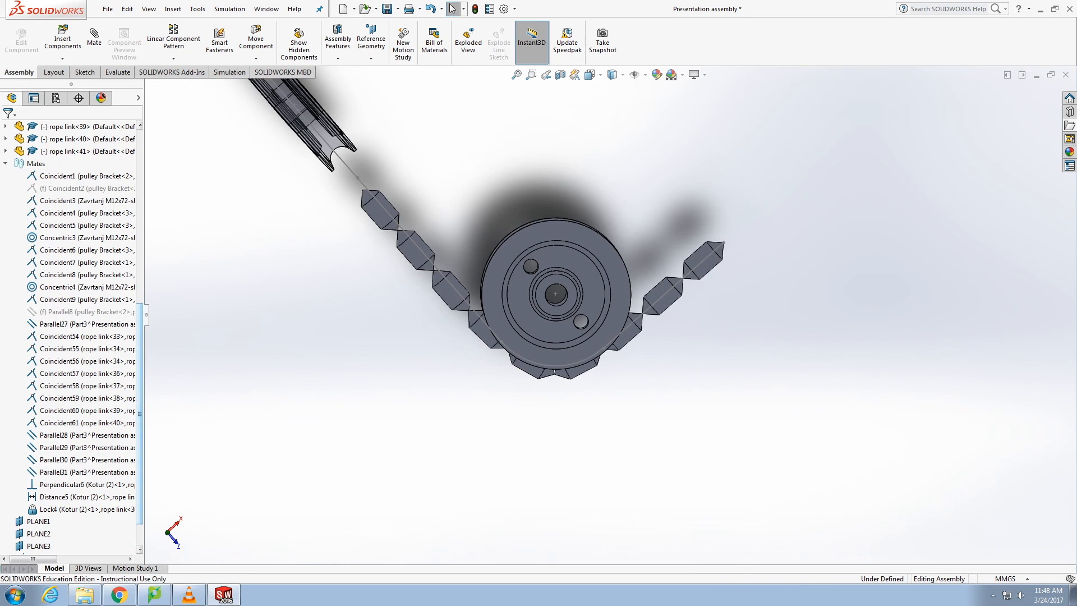
Move the two end links of the rope back and forth along the path to test the pulley's rotation.
middle_click_drag(924, 323, 865, 317, "ctrl")
scroll(865, 318, "down", 1)
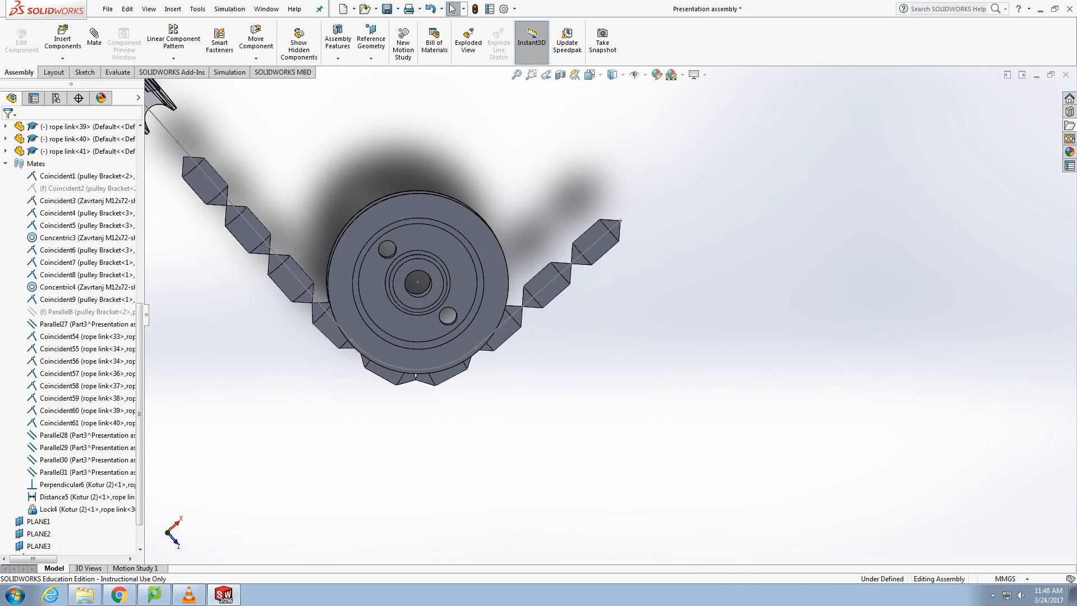
left_click(606, 250)
left_click_drag(606, 250, 632, 217)
left_click(231, 209)
left_click_drag(231, 209, 207, 185)
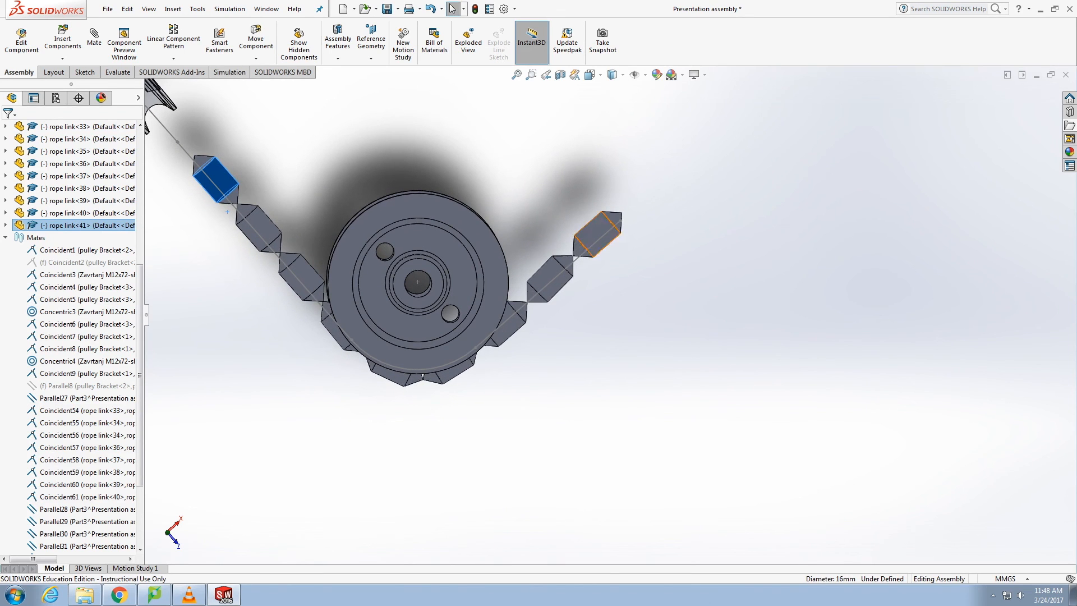
left_click(598, 233)
left_click_drag(598, 233, 607, 193)
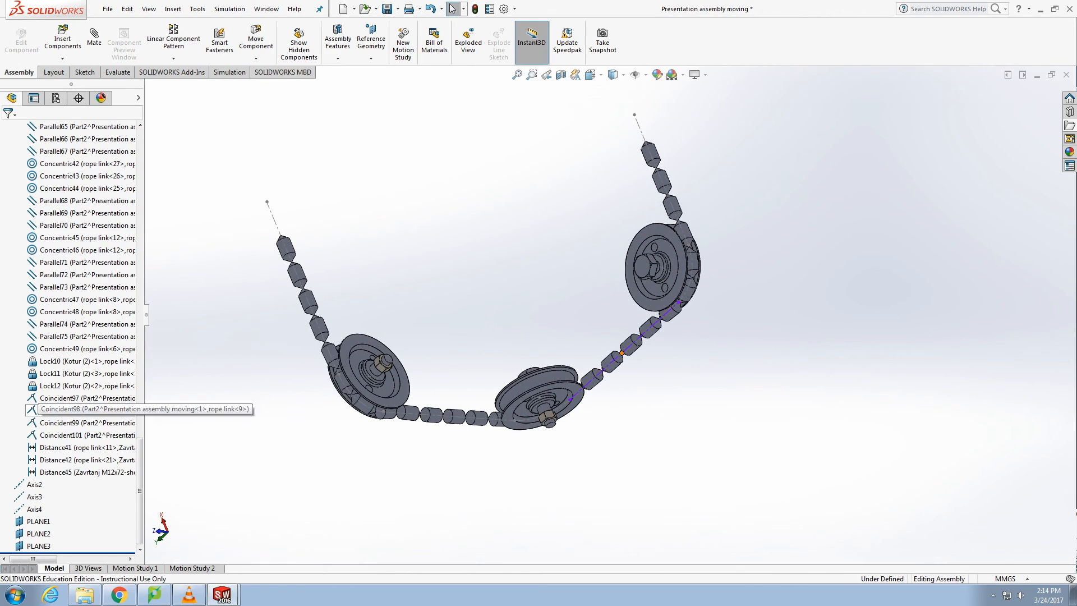
Examine the Lock10, Lock11 and Lock12 mates between the three pulleys and their rope links.
left_click(84, 361)
left_click(84, 373, "ctrl")
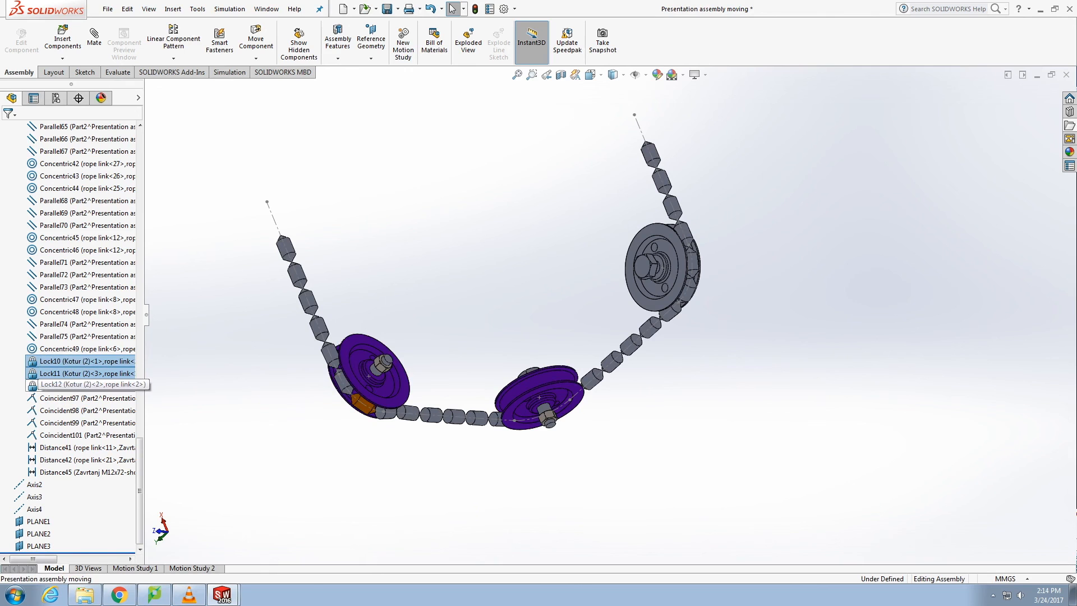
left_click(84, 385, "ctrl")
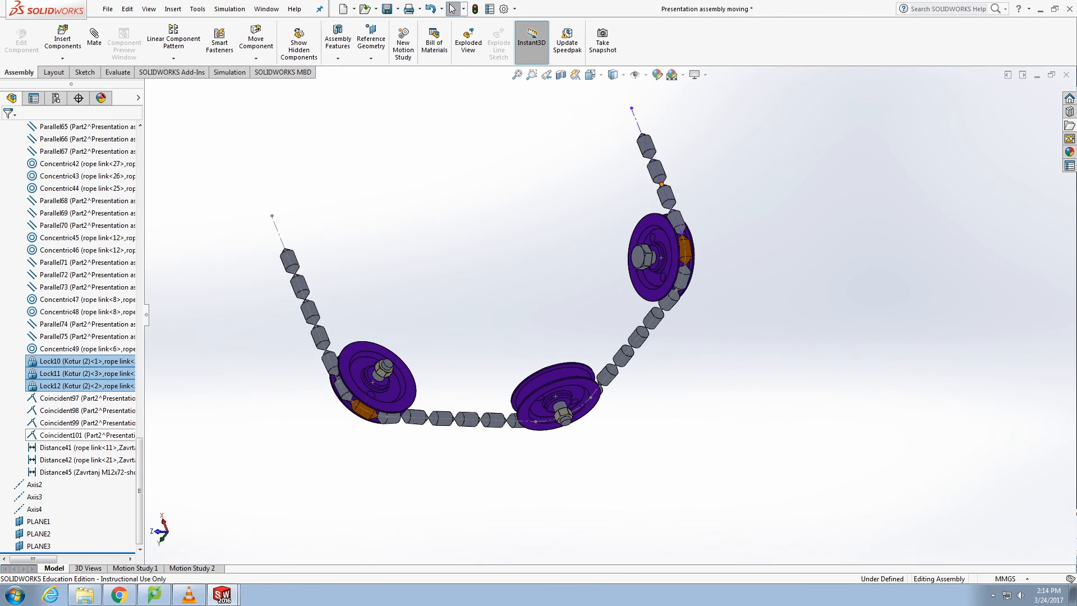
left_click(84, 361, "ctrl")
left_click(84, 373, "ctrl")
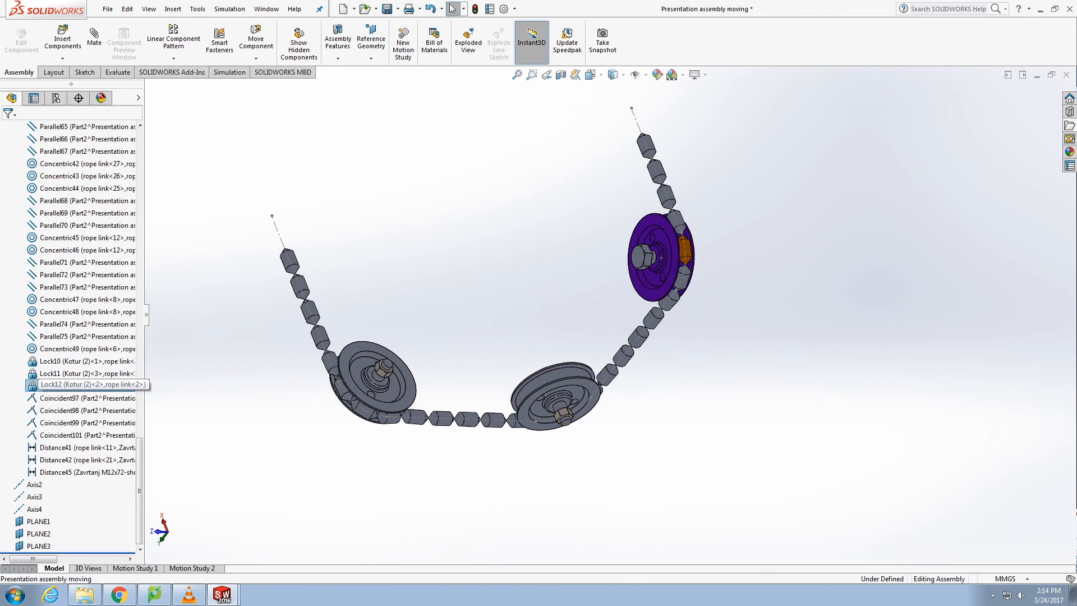
left_click(84, 386, "ctrl")
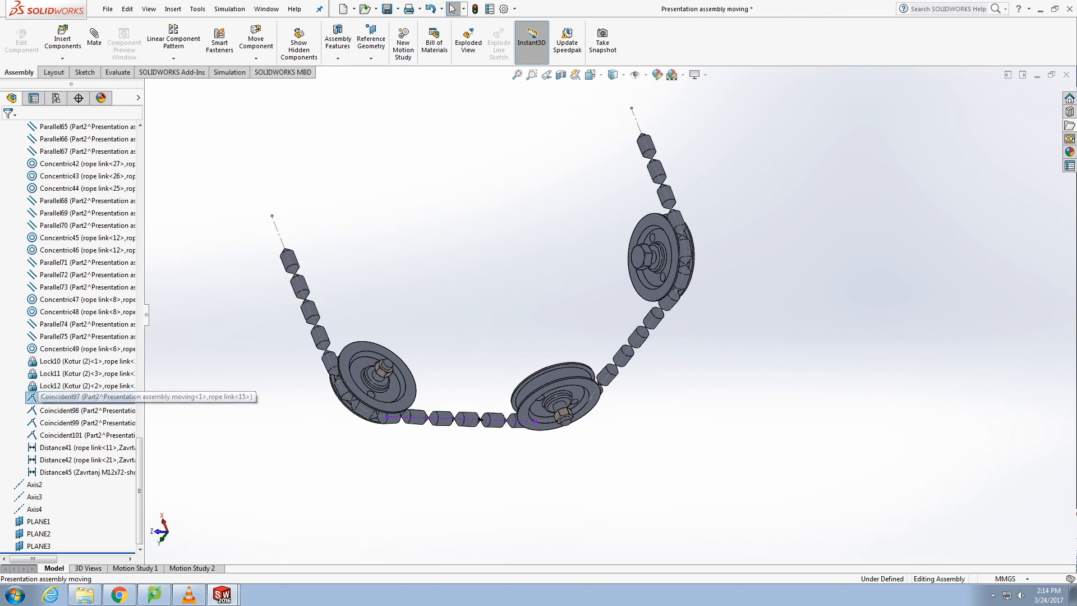
Examine the Coincident97, Coincident98, Coincident99 and Coincident101 mates between the sketch path lines and the rope links.
left_click(84, 397)
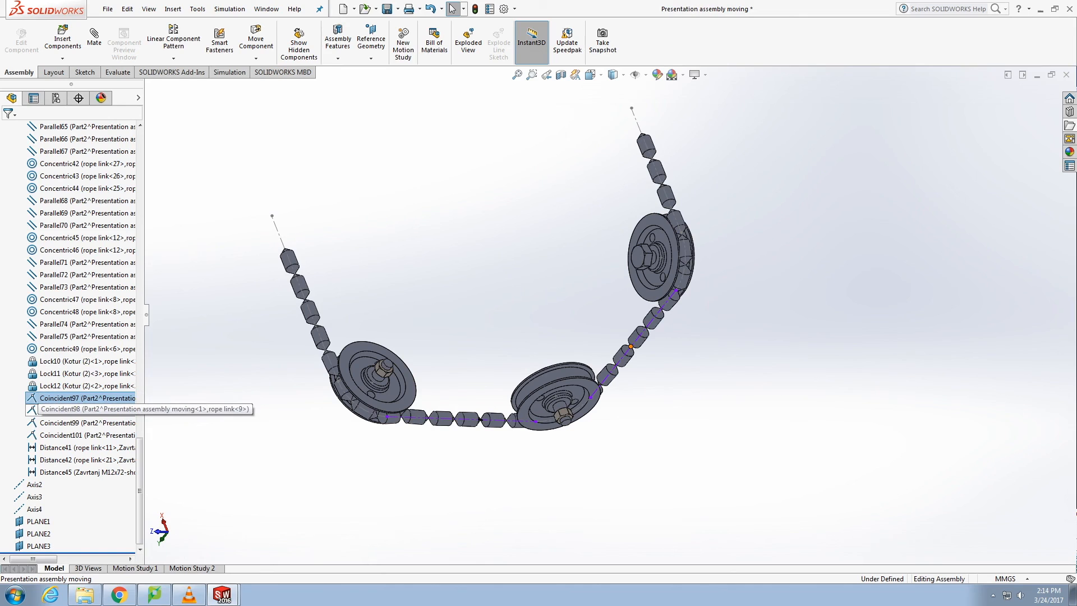
left_click(84, 410, "ctrl")
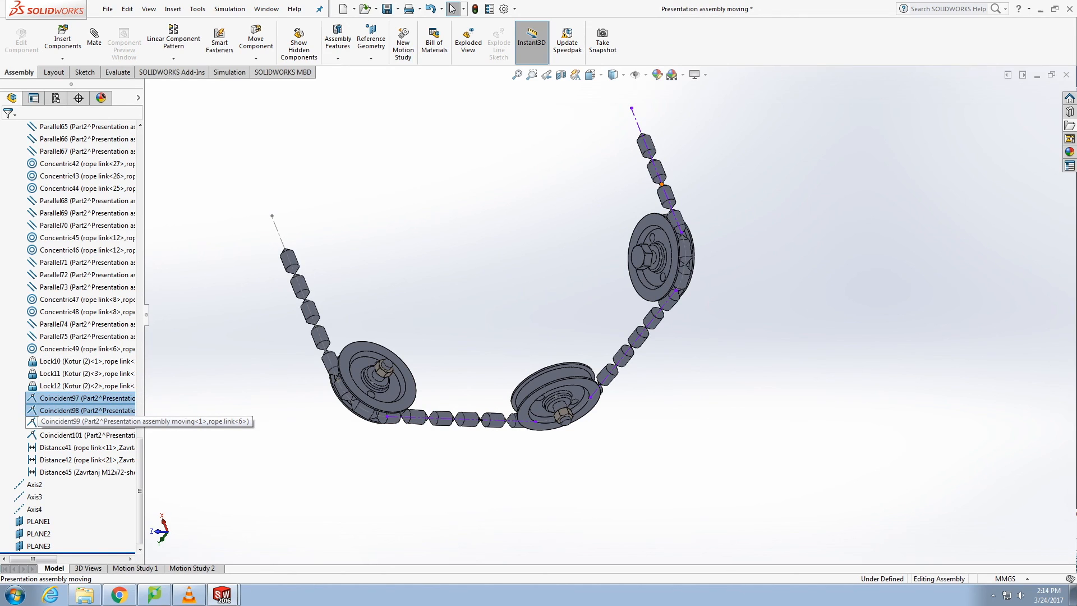
left_click(85, 423, "ctrl")
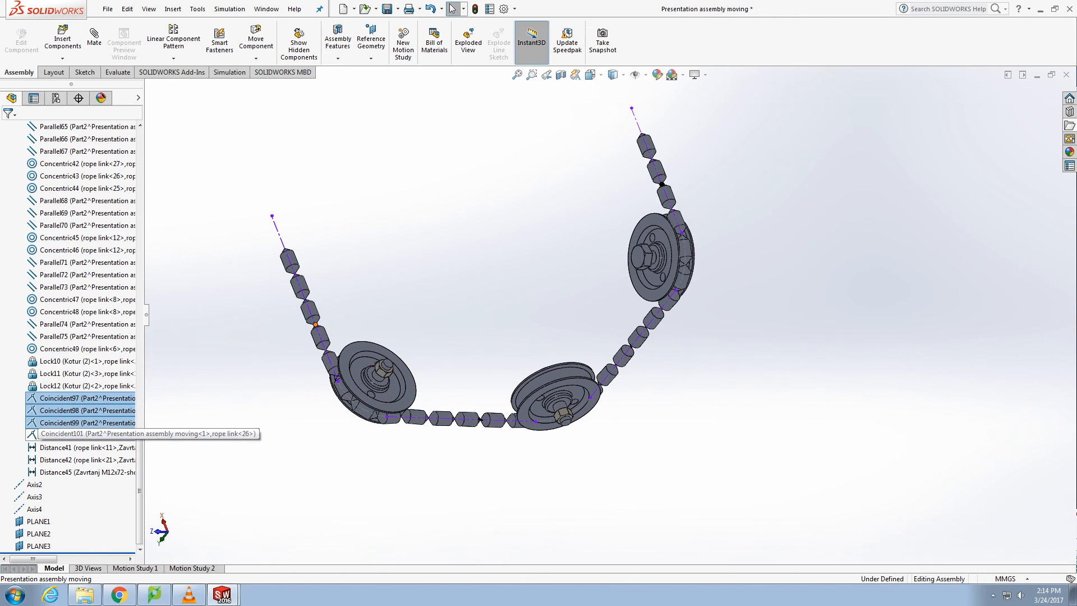
left_click(84, 435, "ctrl")
left_click(191, 446)
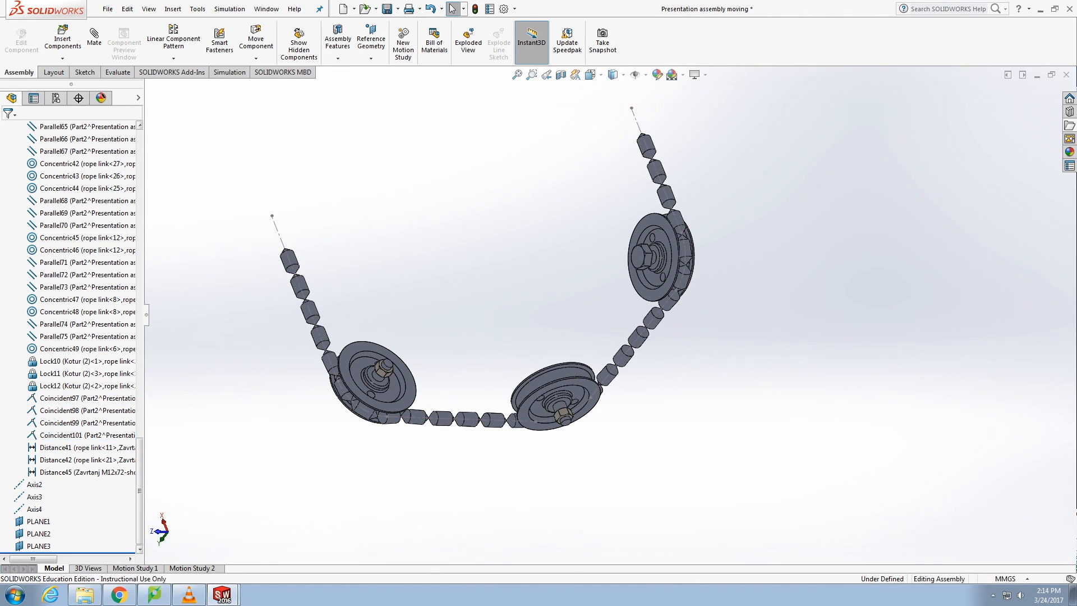
Examine the Distance41, Distance42 and Distance45 mates between the pulley bolts and the rope links, then clear the selection.
left_click(84, 447)
left_click(84, 459, "ctrl")
left_click(85, 471, "ctrl")
mouse_move(505, 314)
middle_mouse_down()
mouse_move(426, 297)
mouse_move(513, 314)
middle_mouse_up()
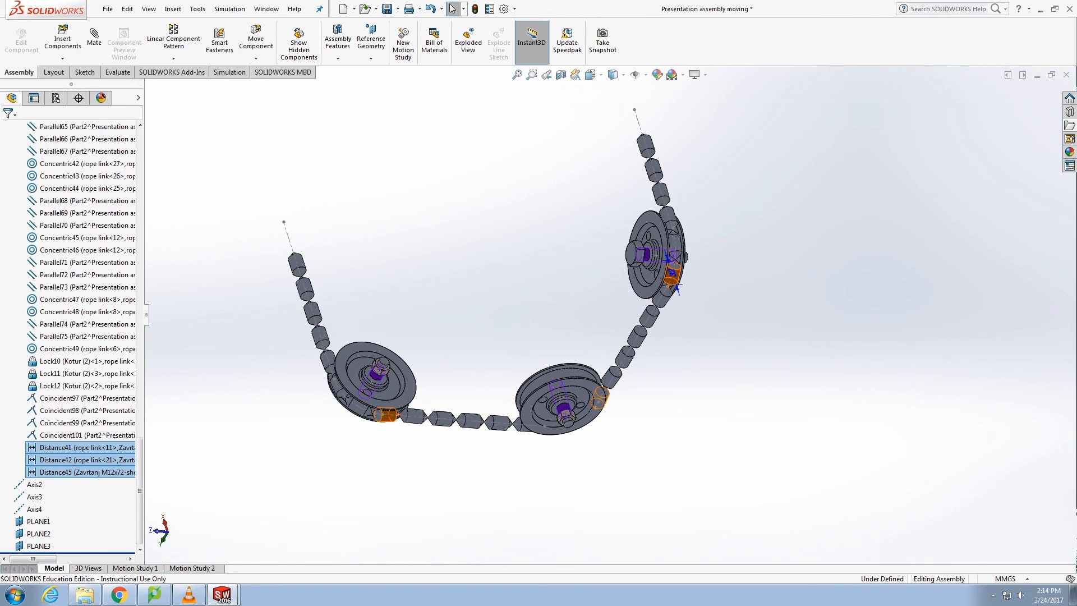
key("Escape")
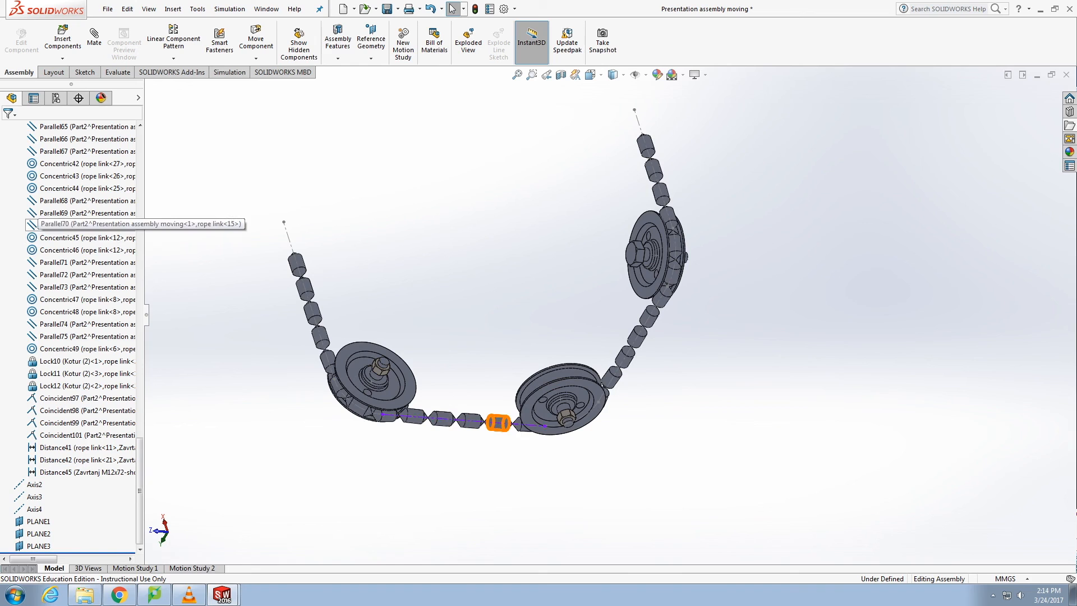
Pull rope link<27> up along its straight path line to run the rope over the three pulleys.
scroll(511, 257, "up", 1)
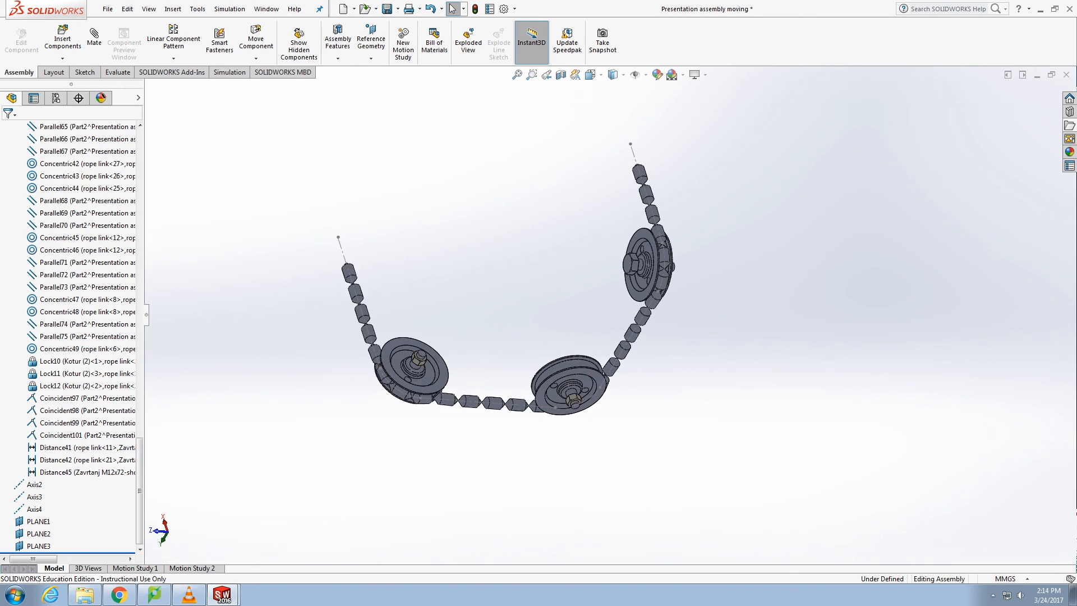
scroll(512, 257, "down", 1)
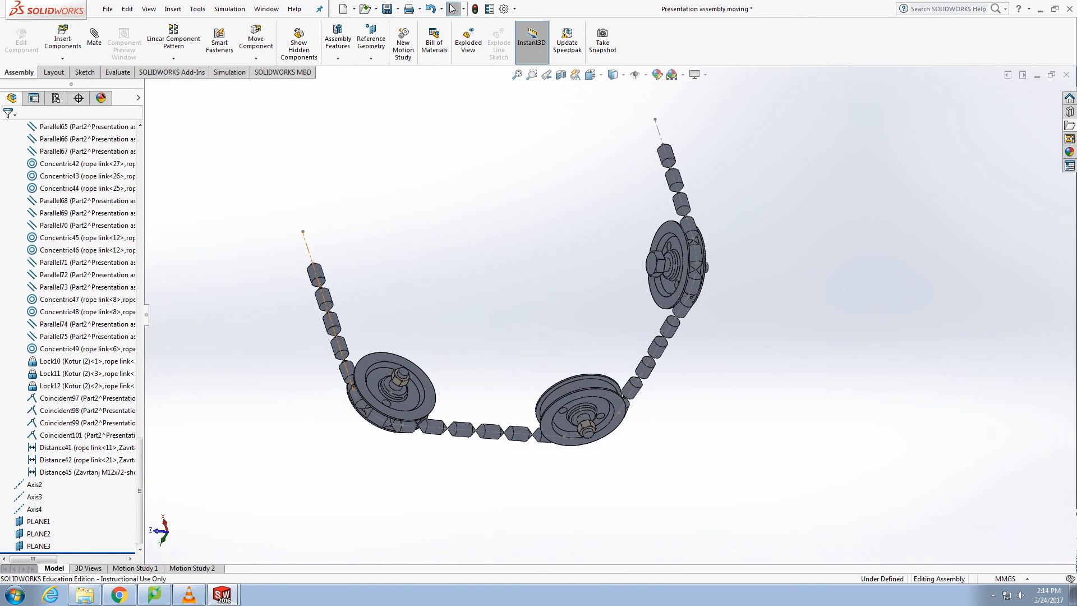
left_click(324, 299)
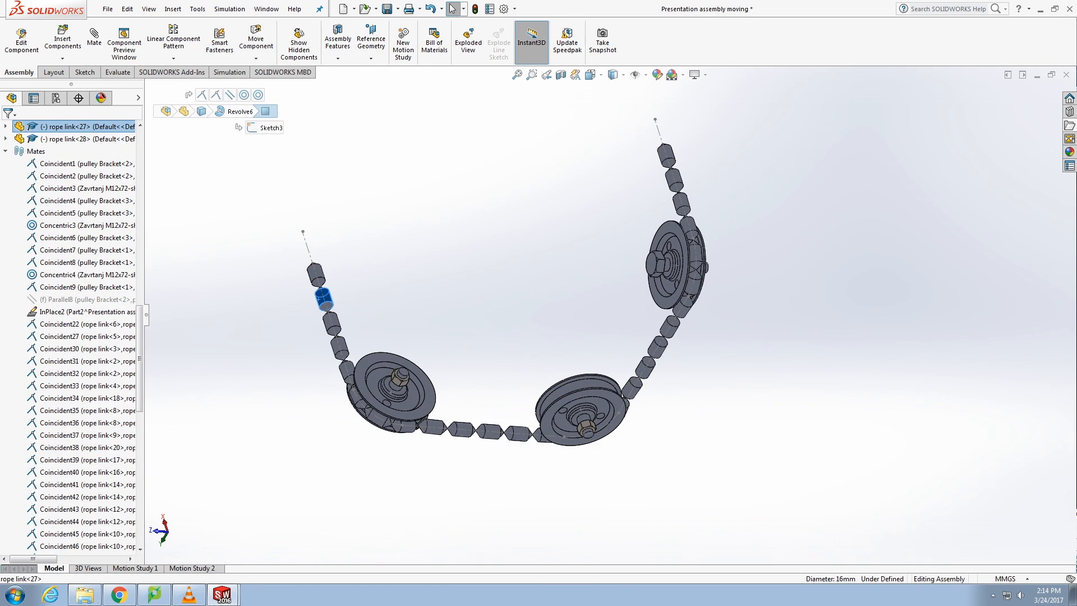
left_click_drag(324, 299, 316, 275)
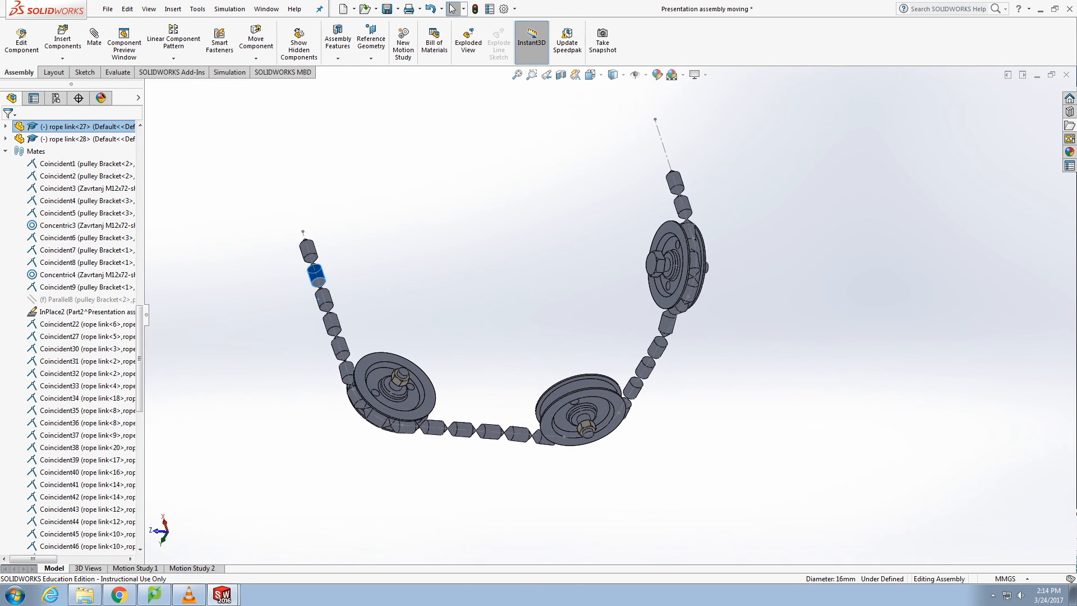